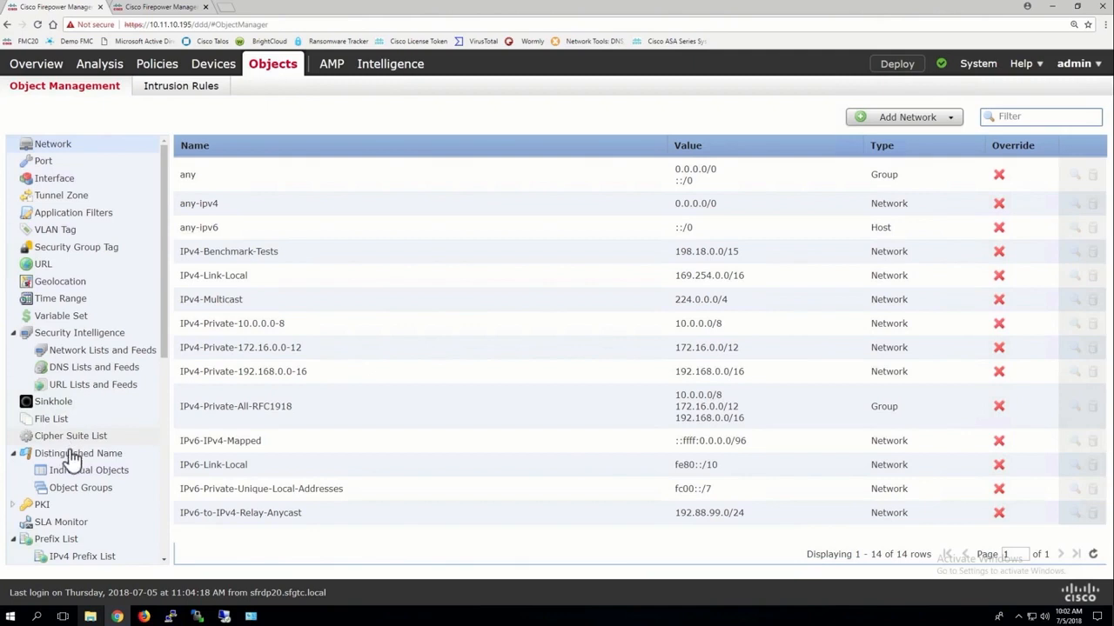
Collapse the FlexConfig, VPN, Prefix List and Distinguished Name groups in the object type tree.
scroll(75, 500, "down", 5)
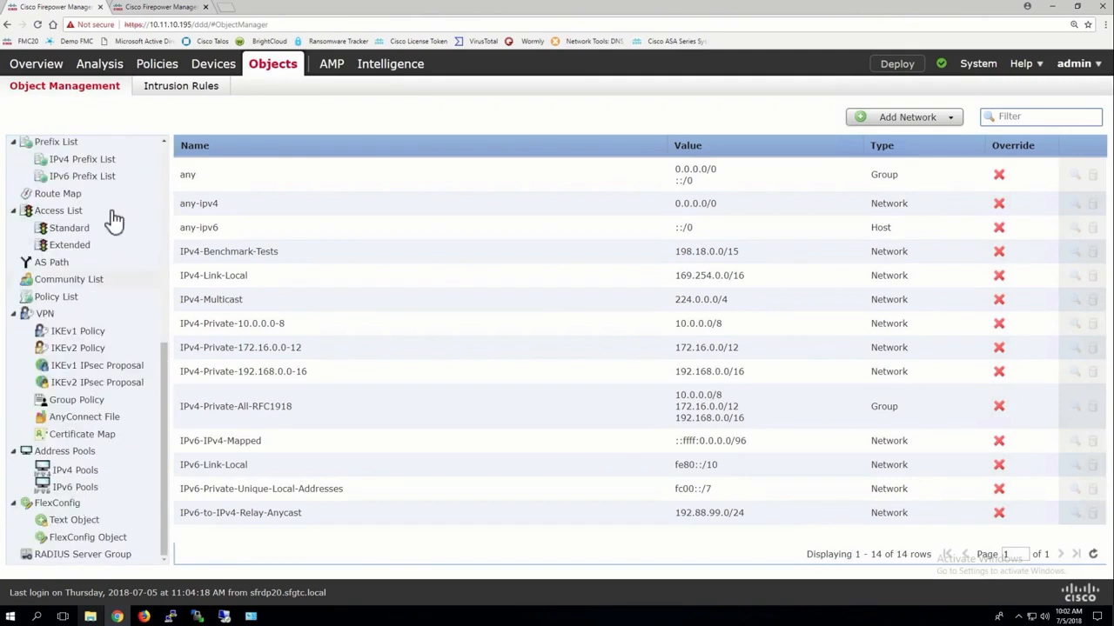
left_click(13, 503)
left_click(14, 348)
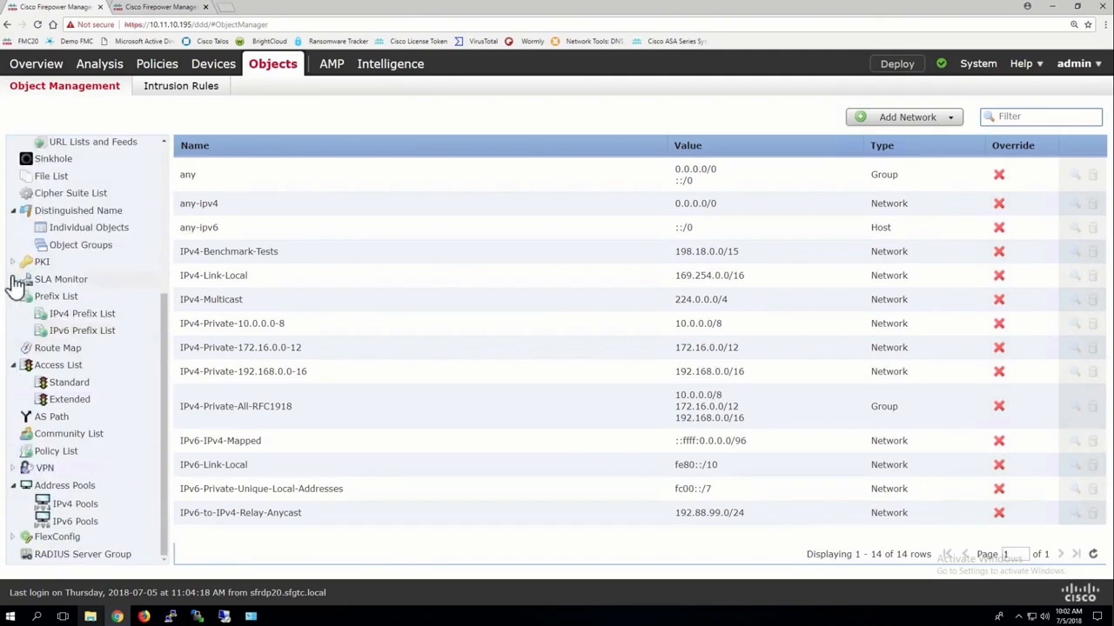
left_click(13, 297)
left_click(14, 247)
scroll(75, 208, "up", 5)
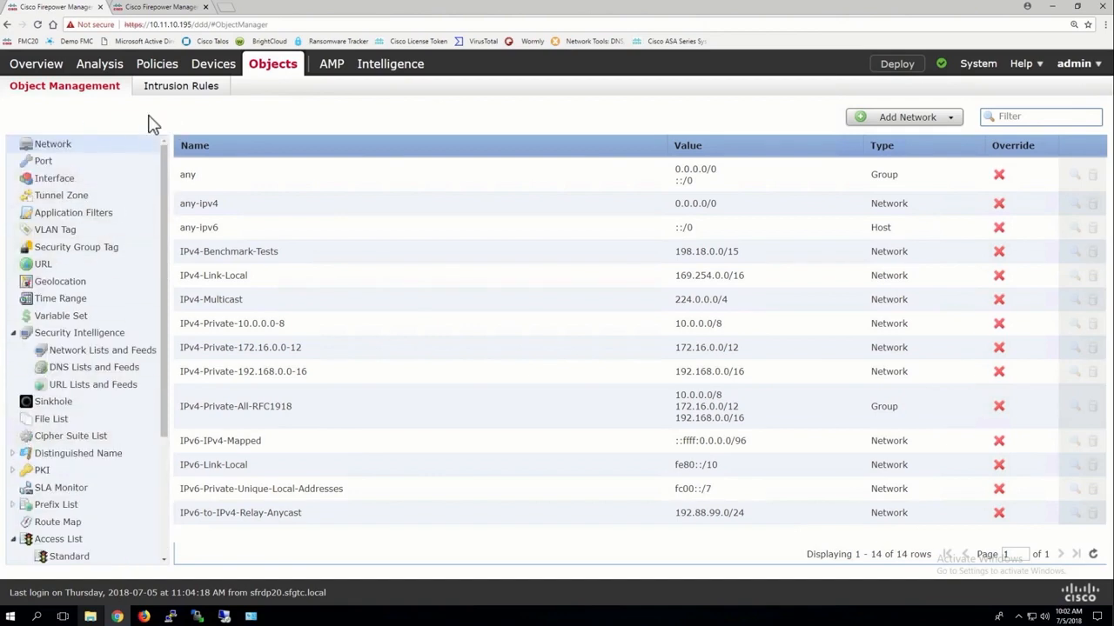
Start a new rule in the FTD19-20-ACP access control policy and examine its network and zone conditions.
left_click(165, 6)
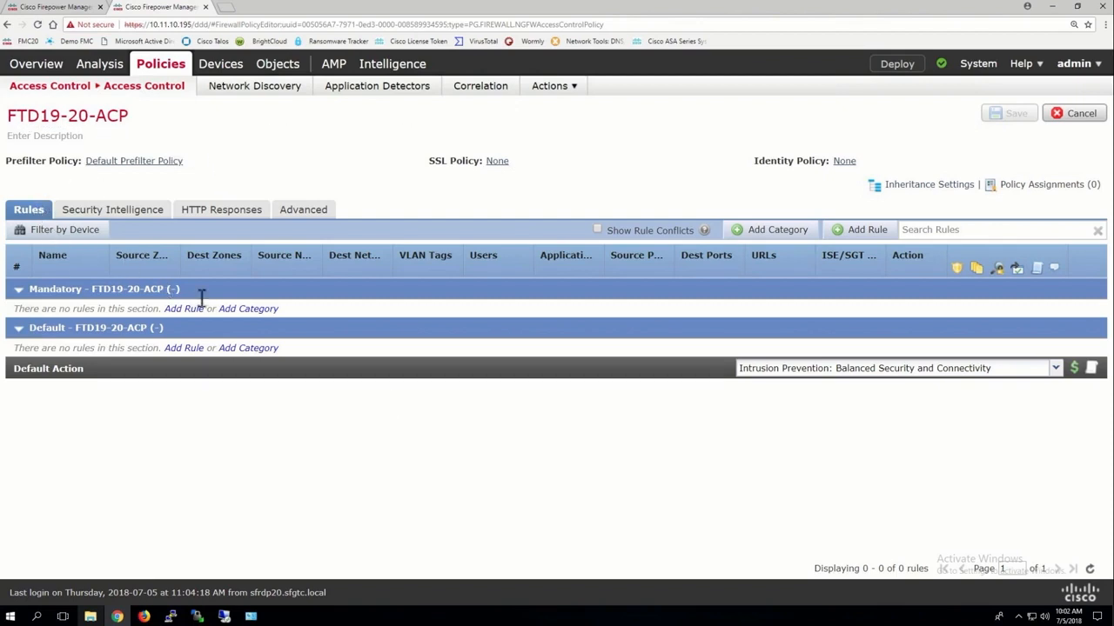
left_click(867, 232)
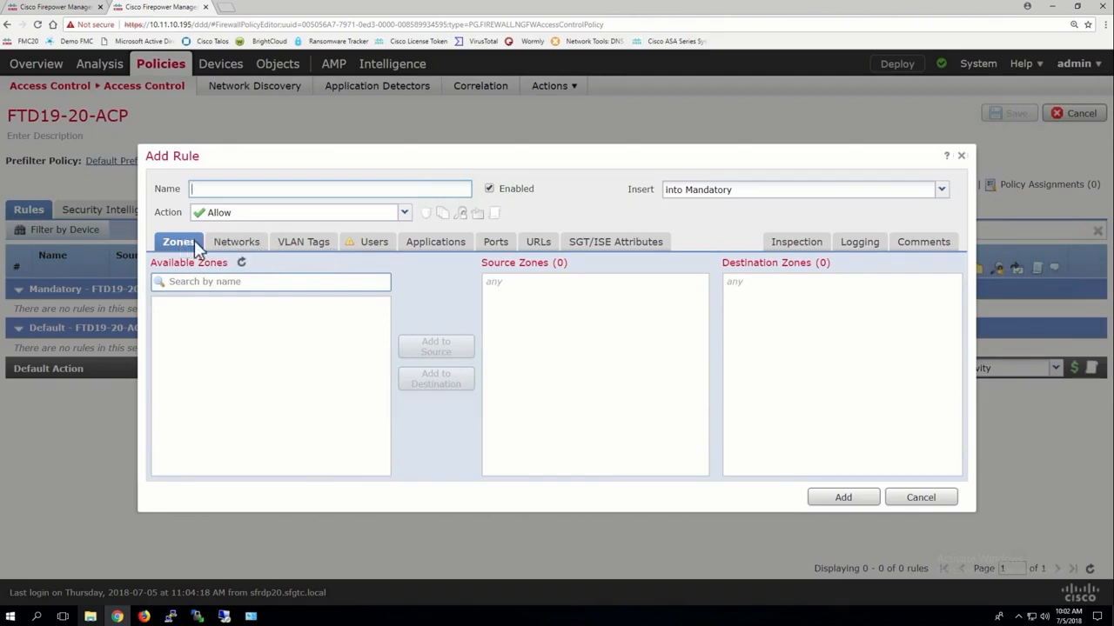
left_click(241, 249)
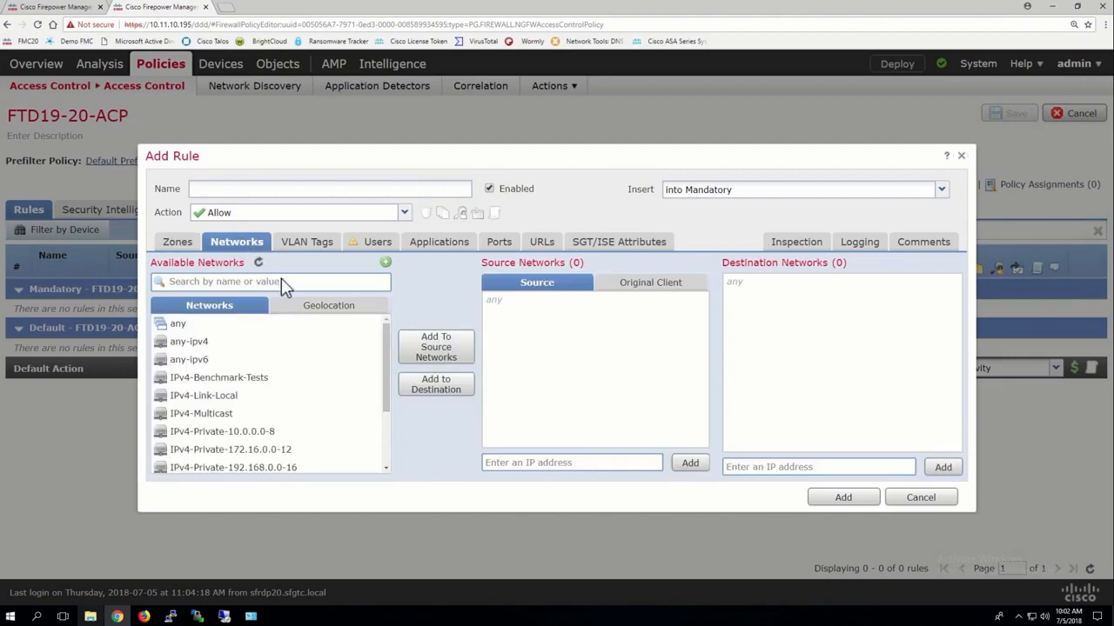
left_click(178, 245)
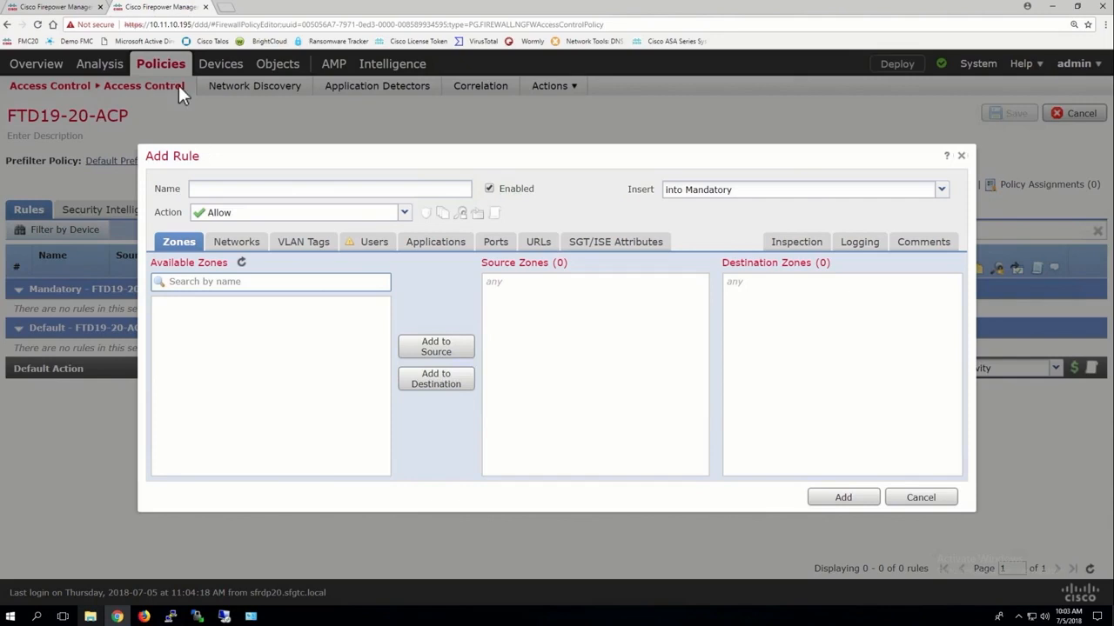
Return to object management and create a network object named Sales_VLAN with network 172.16.10.0/24.
left_click(56, 10)
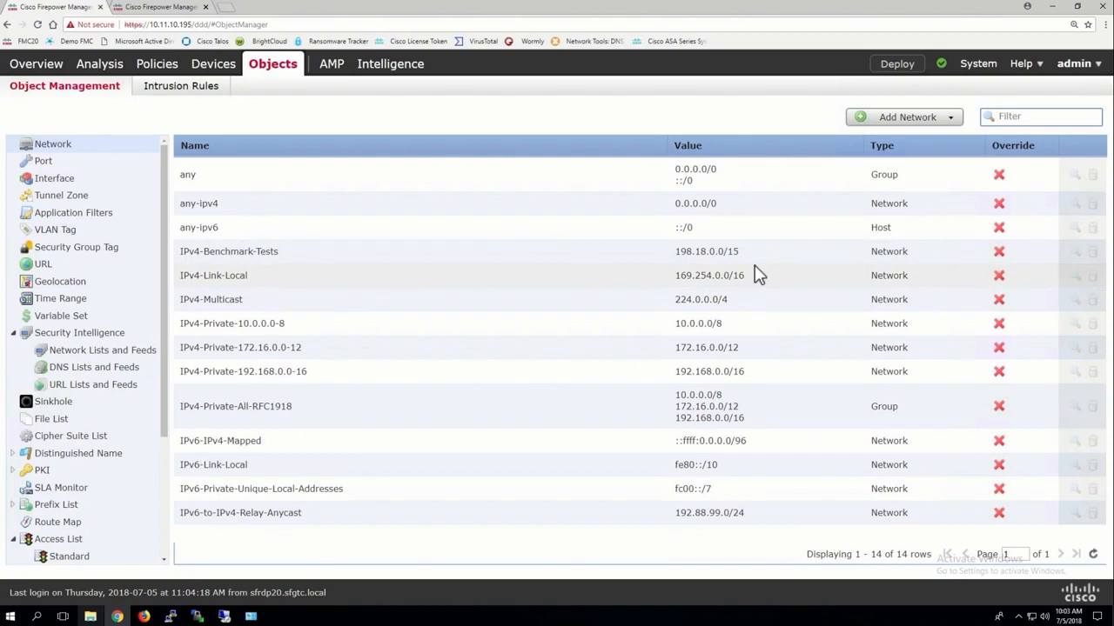
left_click(897, 122)
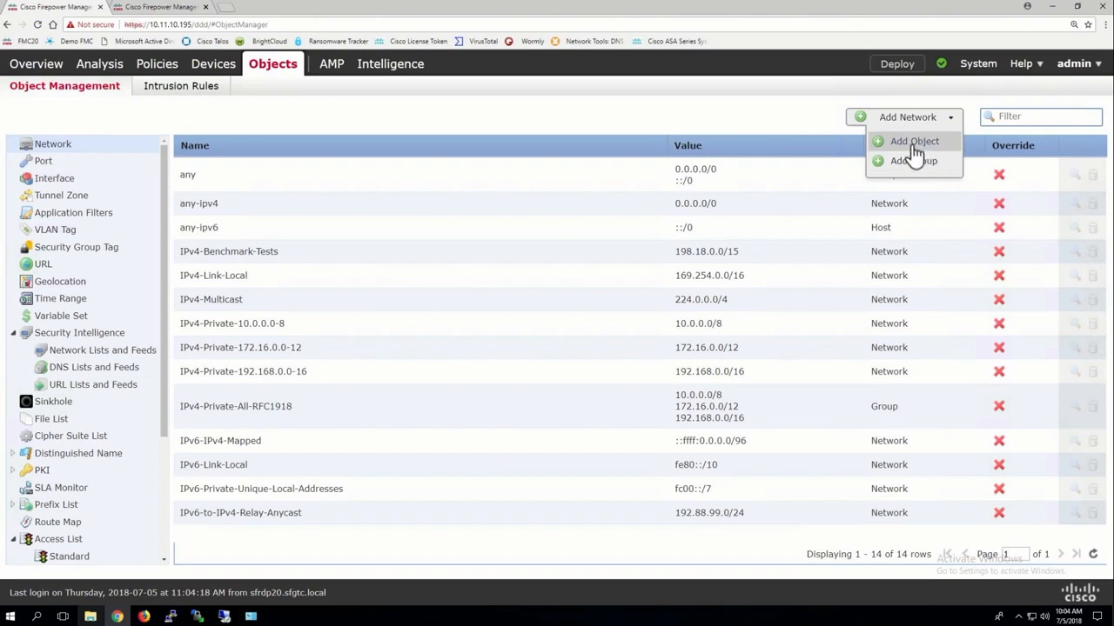
left_click(909, 143)
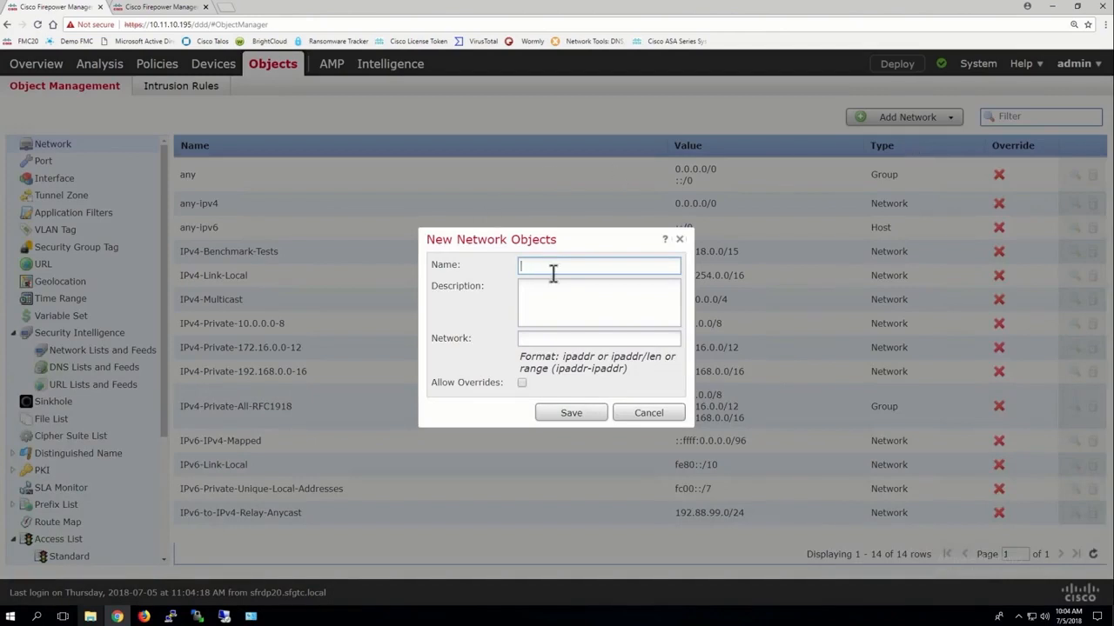
type("Sales_VLAN")
left_click(537, 342)
type("172.16")
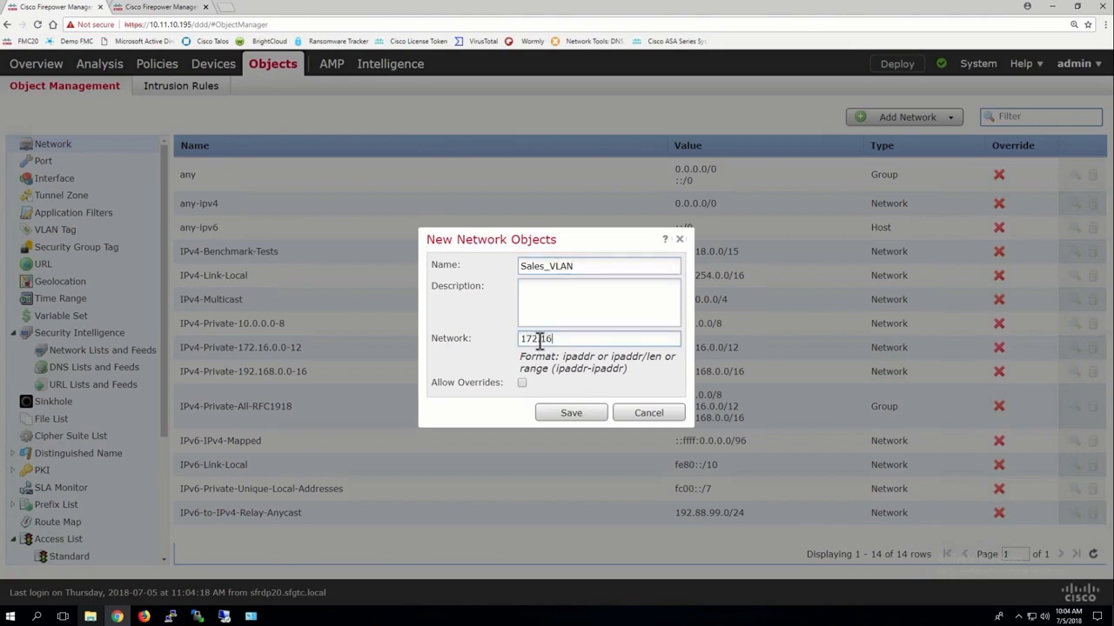
type(".10.0/24")
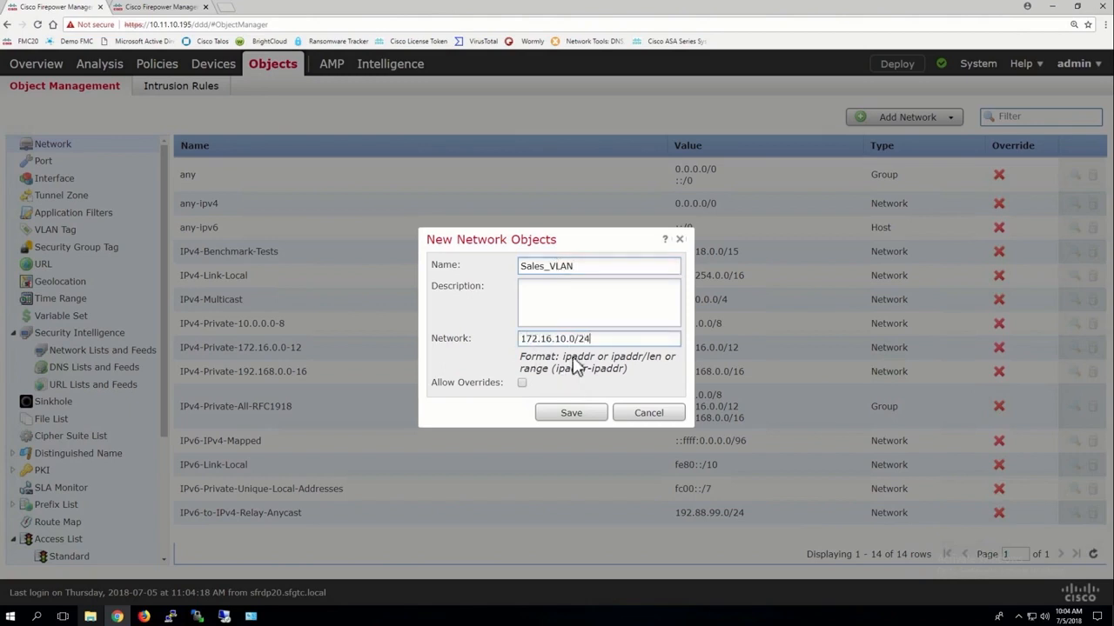
left_click(571, 412)
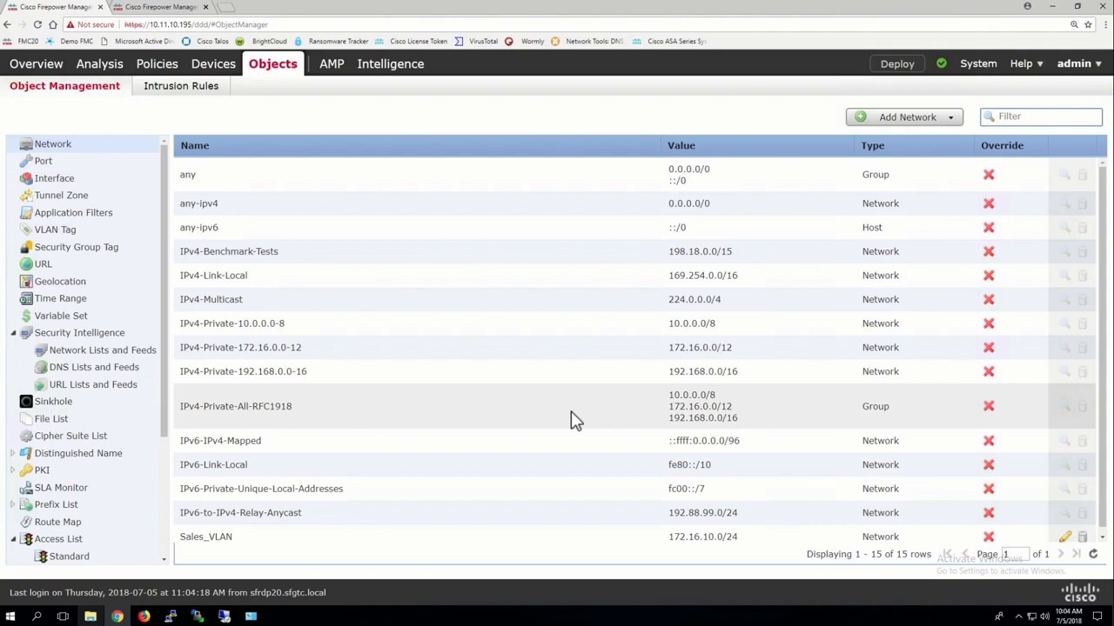
Create a second network object named IT_Vlan with network 172.16.30.0/24.
left_click(908, 120)
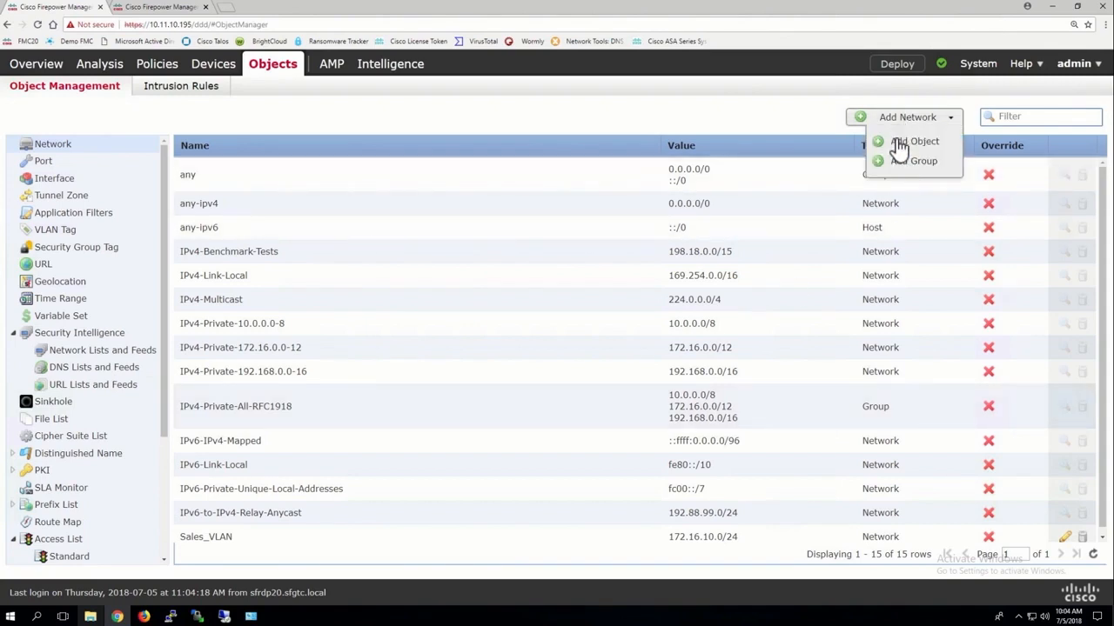
left_click(900, 142)
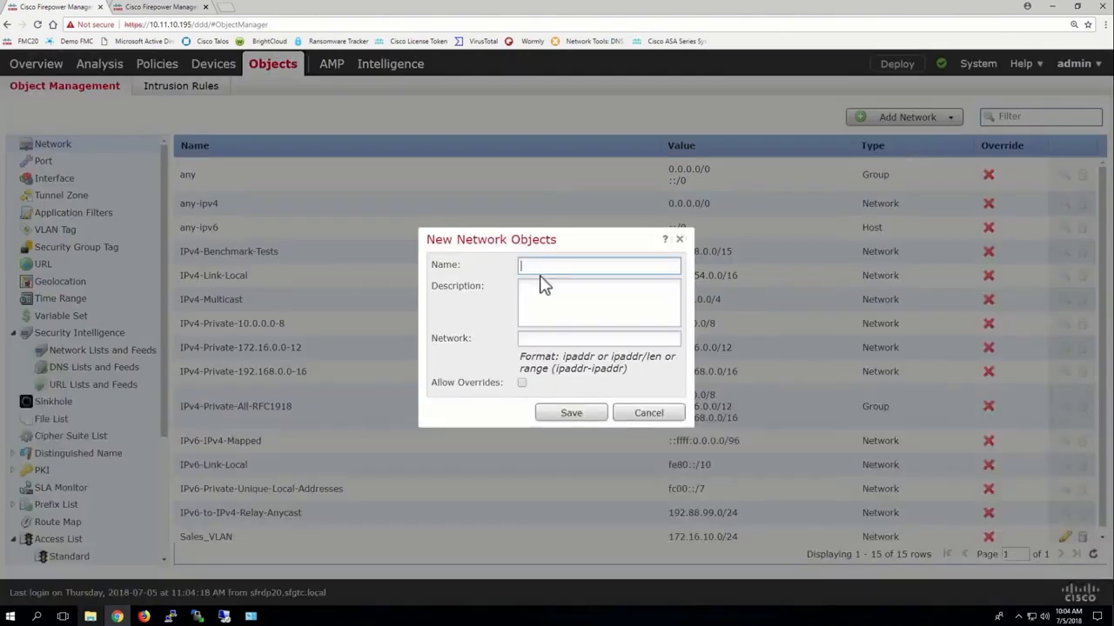
type("IT_vlan")
left_click(532, 338)
type("172.16.30.0/24")
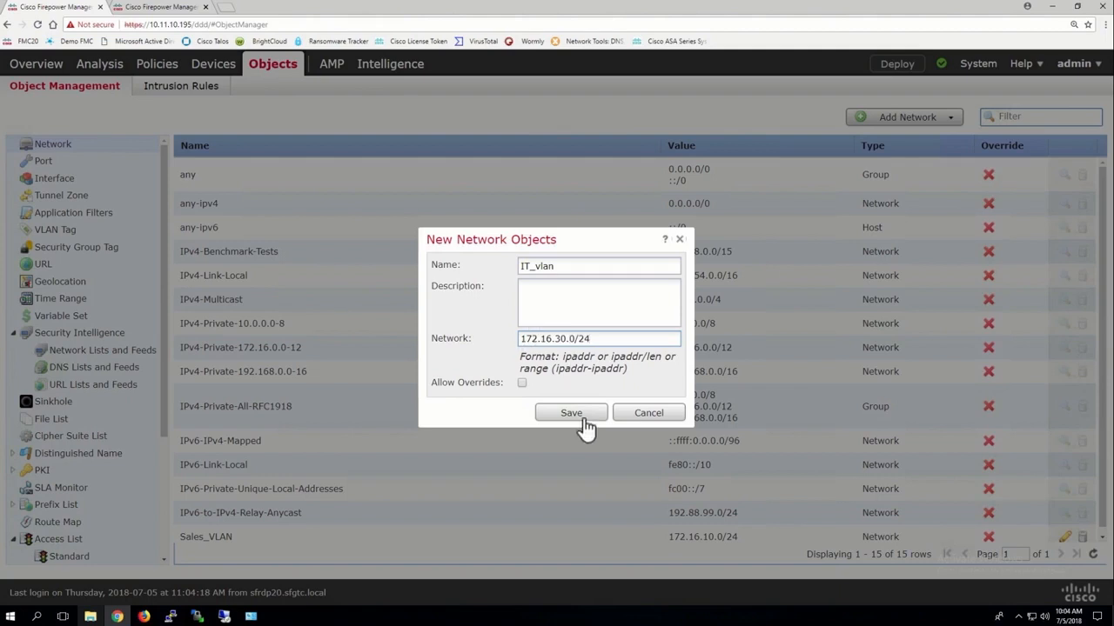
left_click(541, 267)
key("BackSpace")
type("V")
left_click(571, 412)
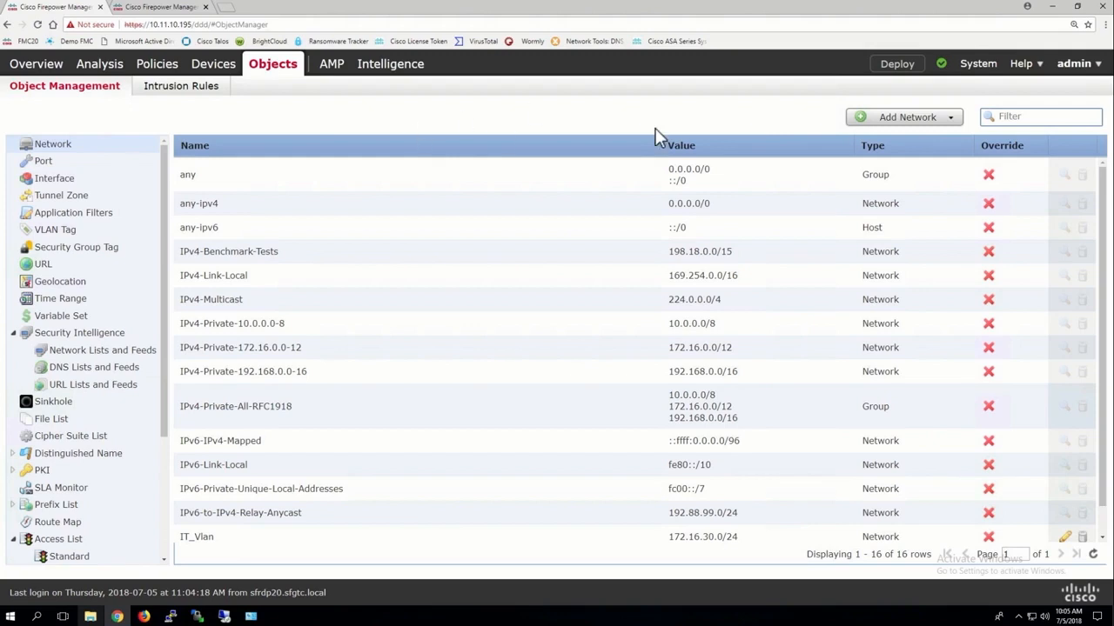
In the FTD19-20-ACP policy, discard the open rule, start a fresh one and review its available networks.
left_click(155, 7)
left_click(913, 501)
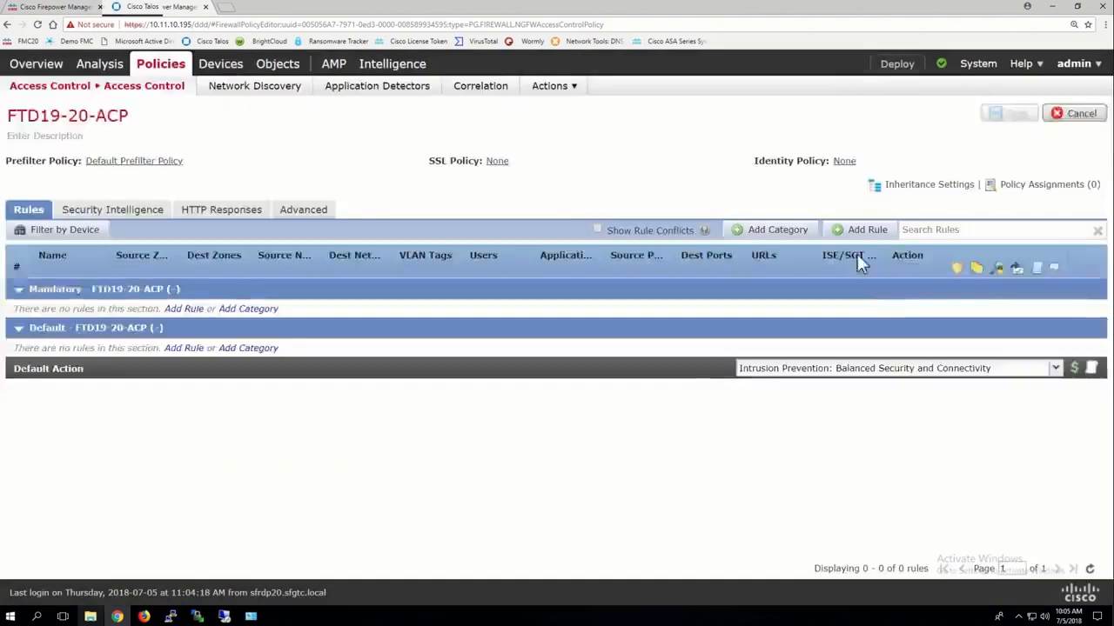
left_click(857, 233)
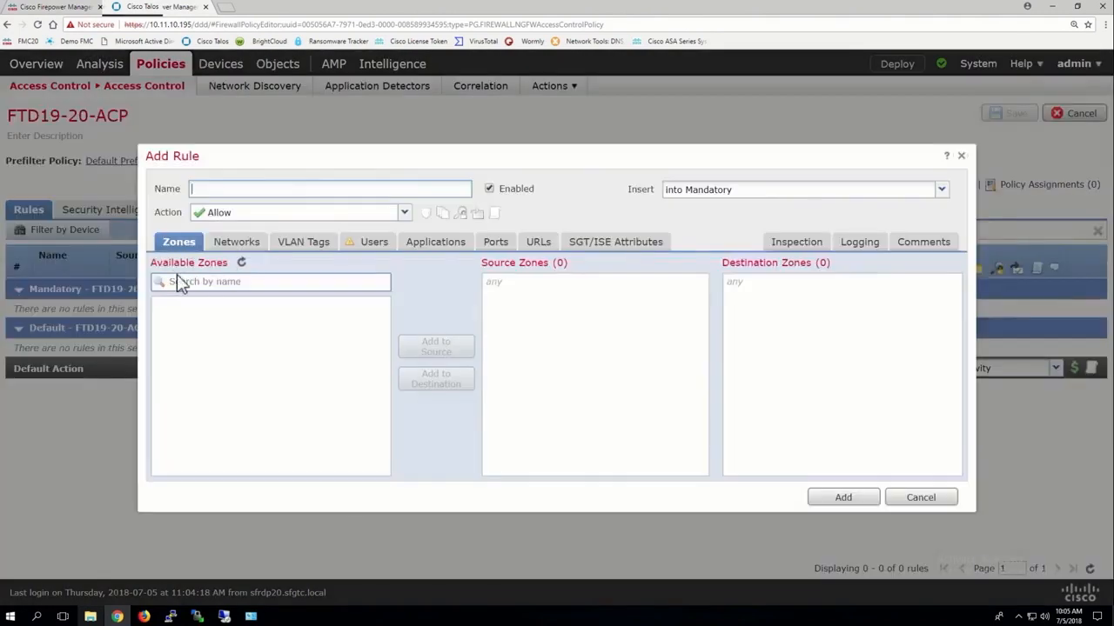
left_click(236, 246)
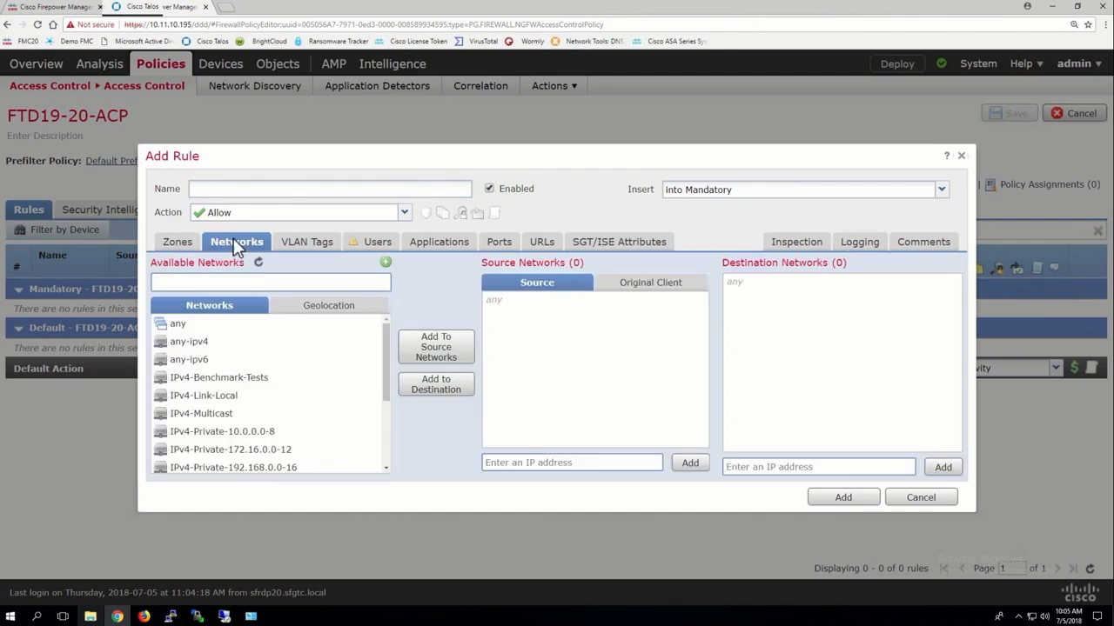
scroll(273, 405, "down", 3)
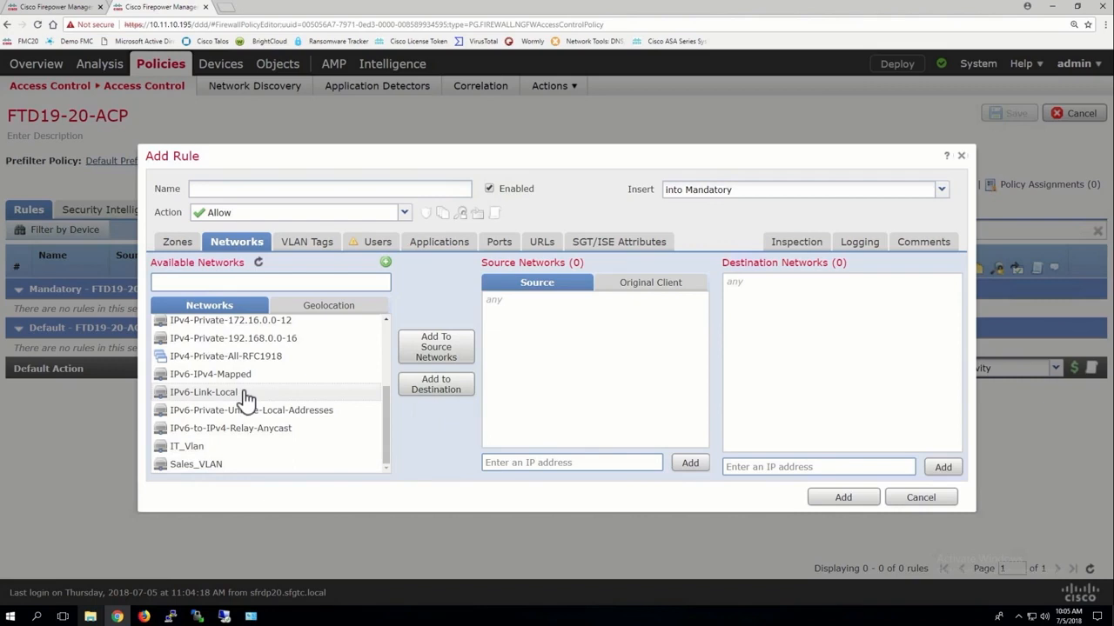
scroll(248, 397, "up", 5)
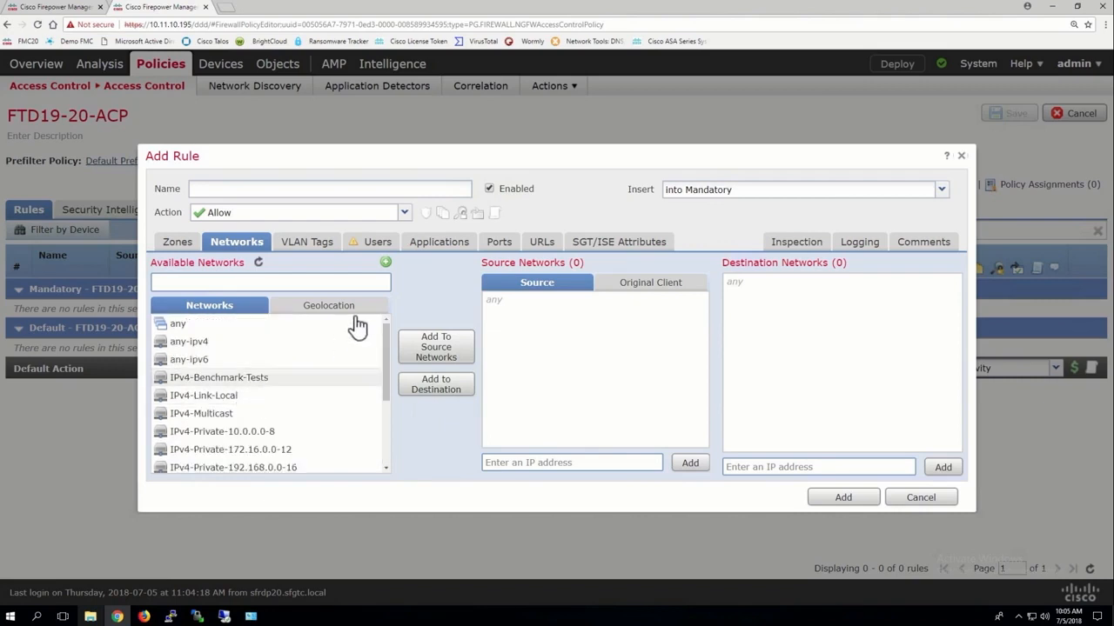
Create a network object named Marketing_VLAN with network 172.16.20.0/24 from within the rule editor.
left_click(385, 264)
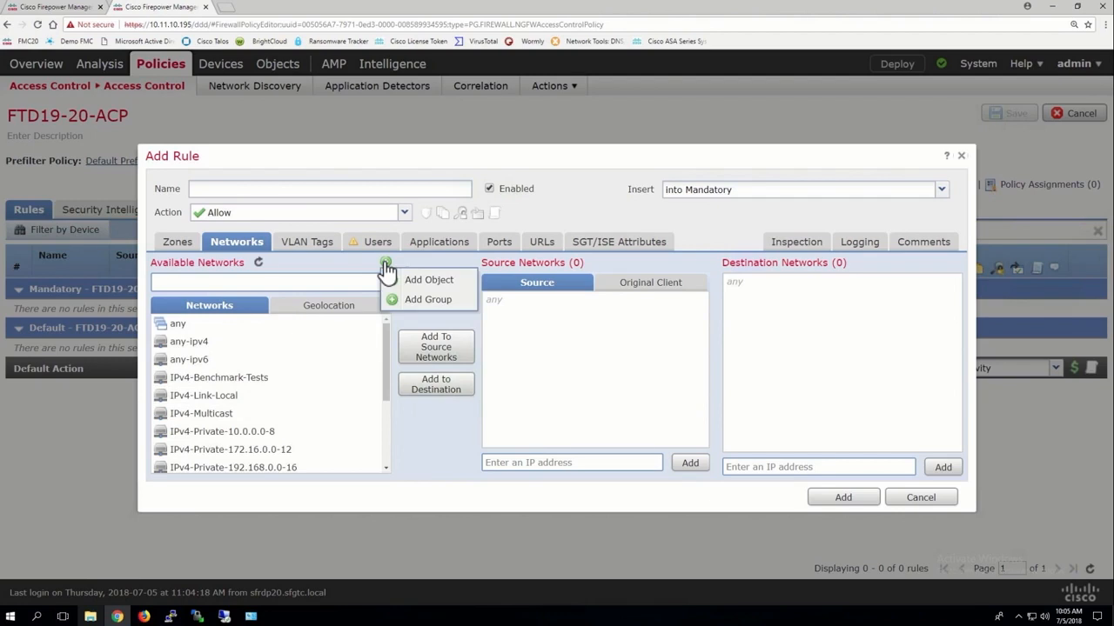
left_click(418, 282)
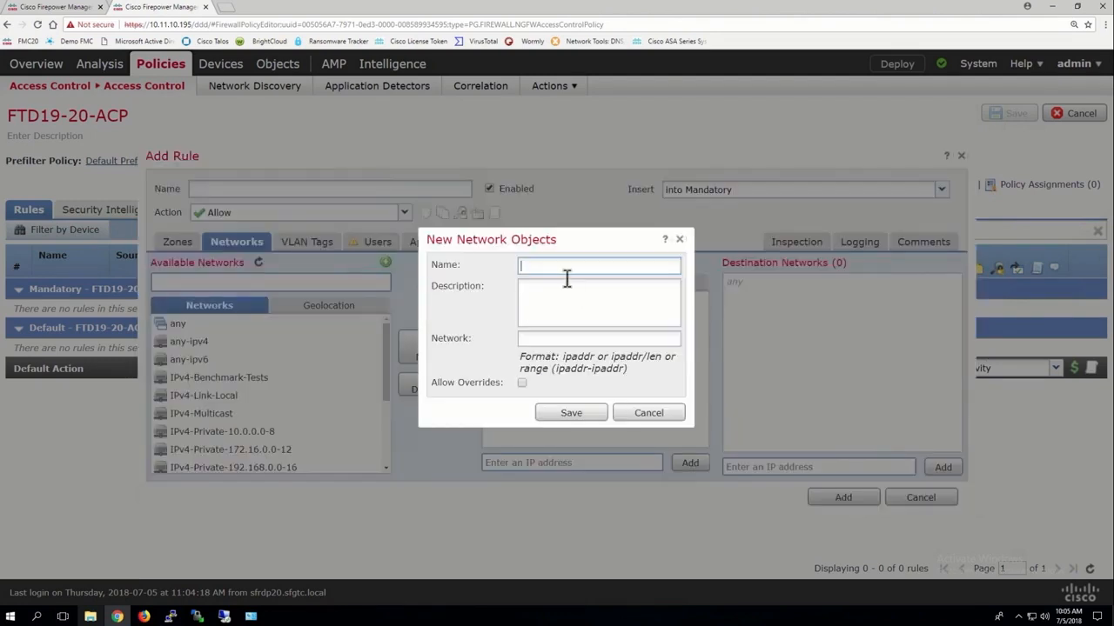
type("Marketing_VLAN")
left_click(533, 338)
type("172.16.20.0/24")
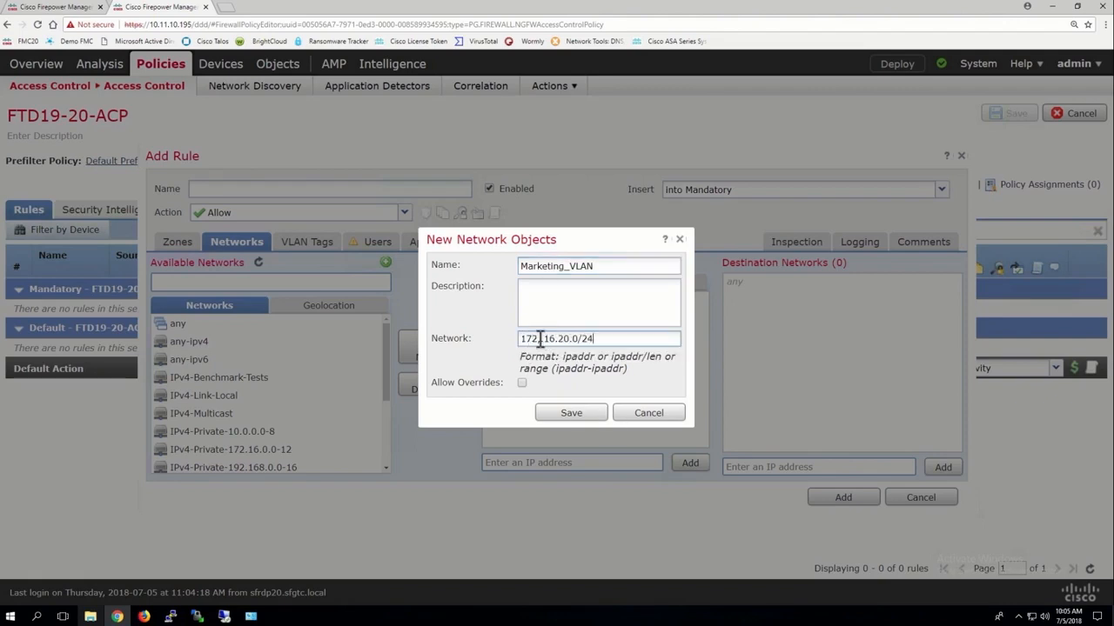
left_click(575, 406)
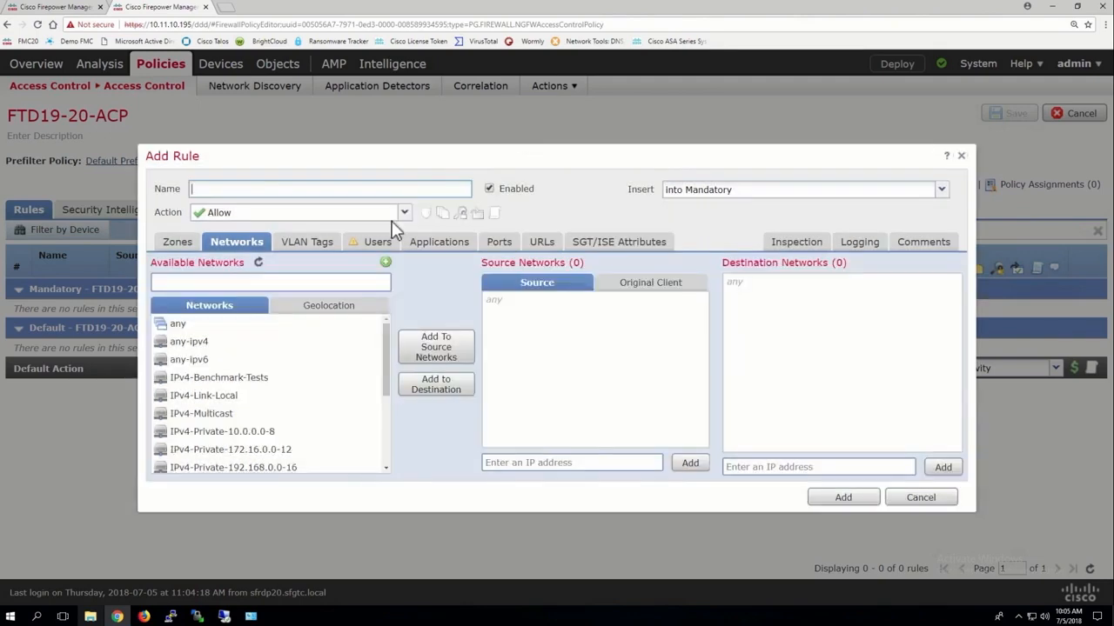
Name the new rule test and add Marketing_VLAN to its source networks.
scroll(249, 365, "down", 3)
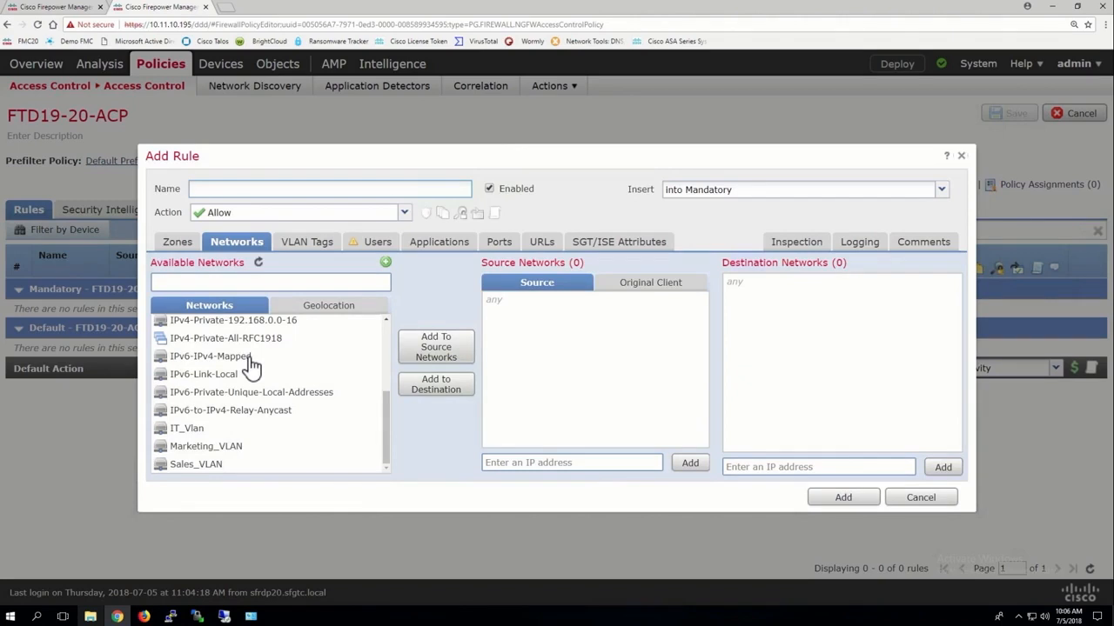
left_click(223, 192)
type("test")
left_click(214, 450)
left_click(444, 345)
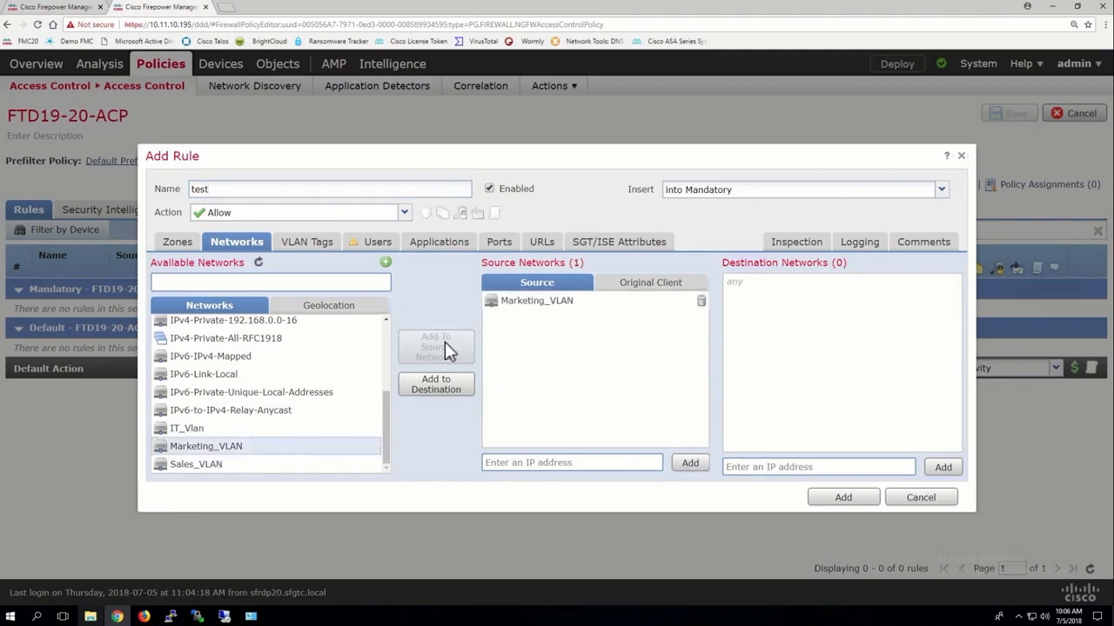
Add the Social Network URL category with any reputation to the rule and insert the rule into the policy.
left_click(541, 243)
left_click(247, 280)
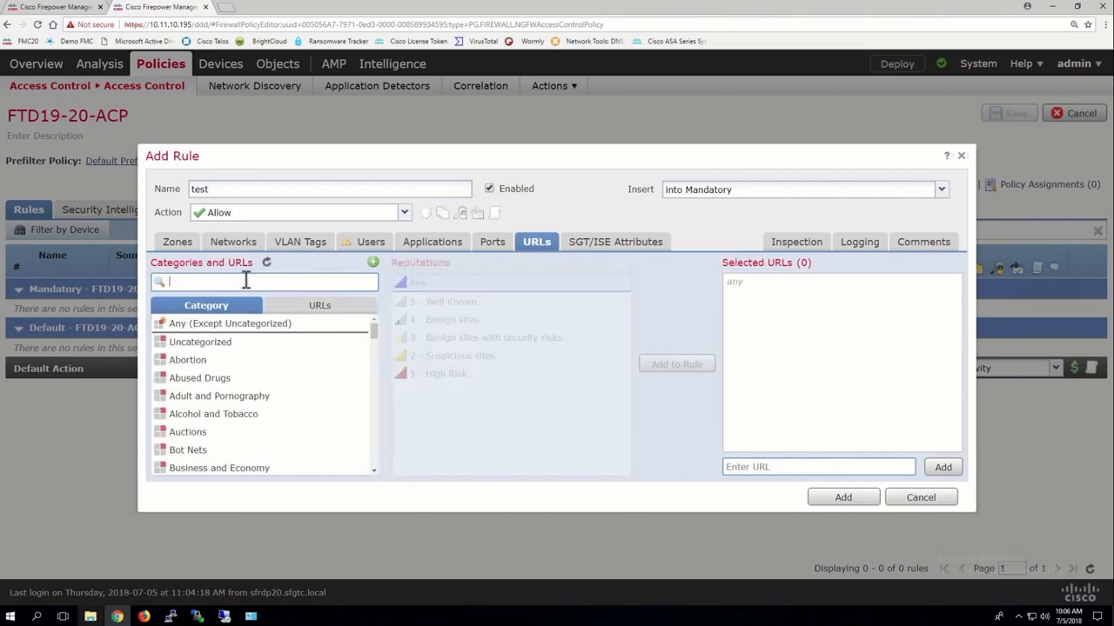
type("social")
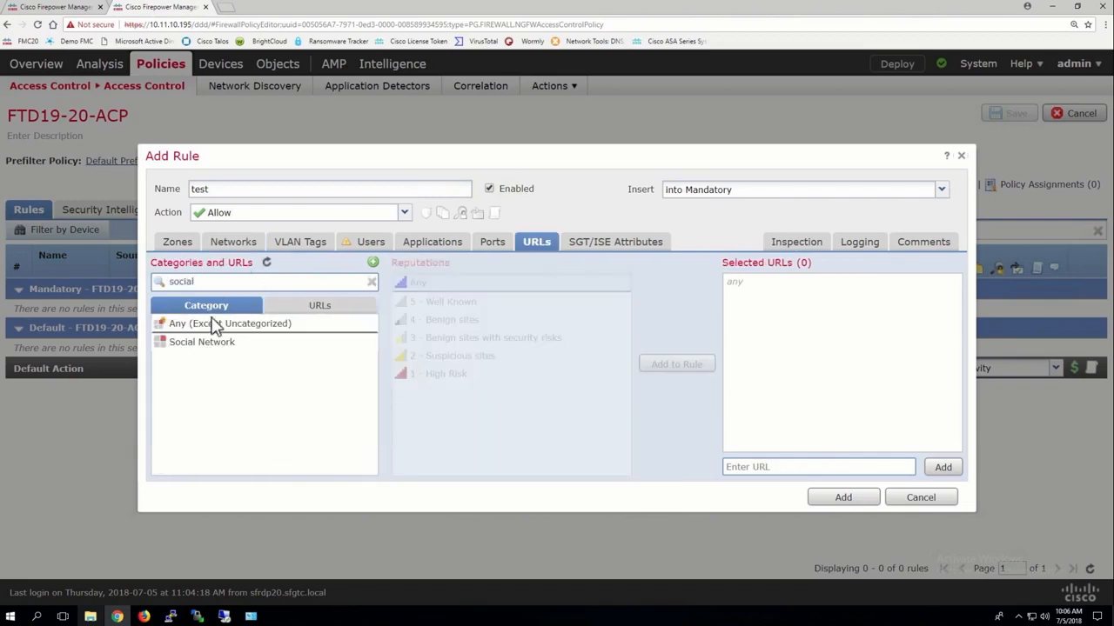
left_click(201, 342)
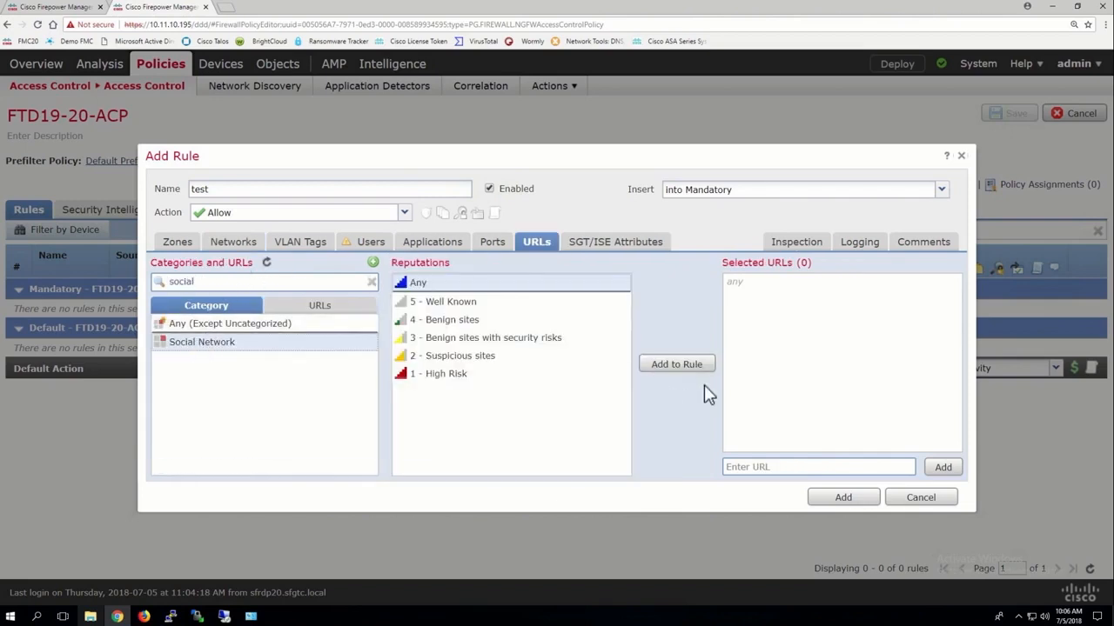
left_click(677, 363)
left_click(843, 497)
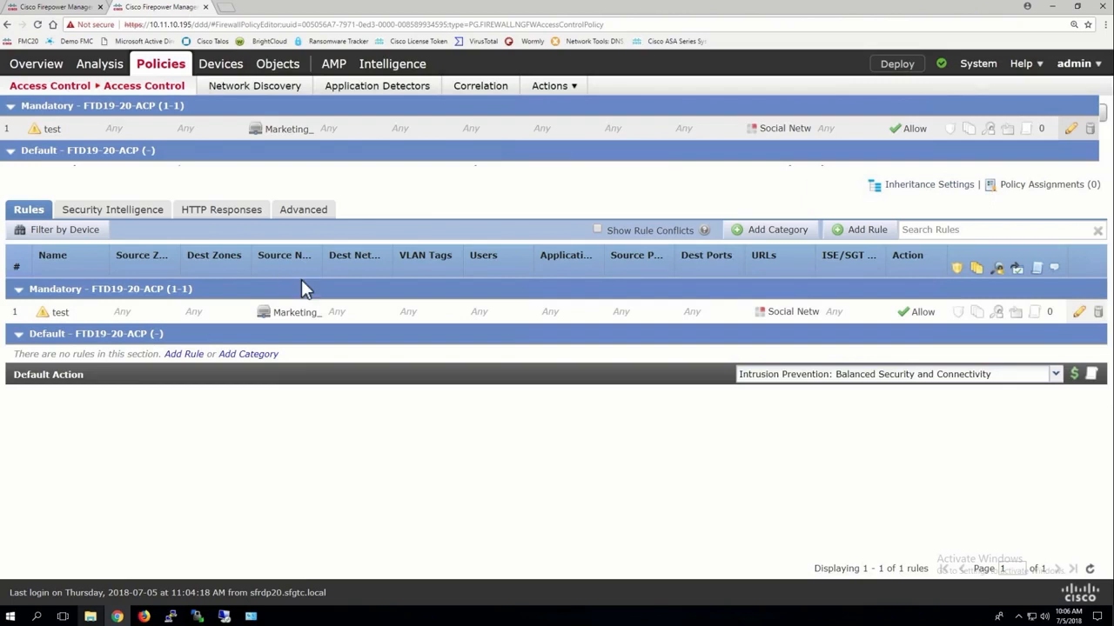
Widen the Source Networks column of the rules table and delete the rule named test.
left_click_drag(321, 264, 360, 263)
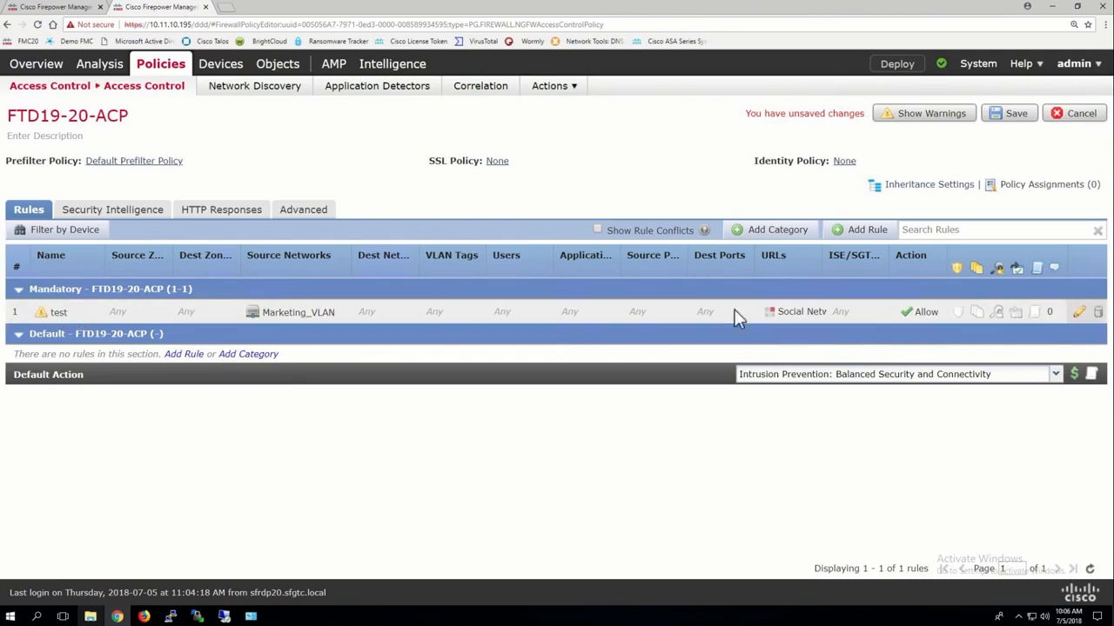
left_click(705, 309)
key("Delete")
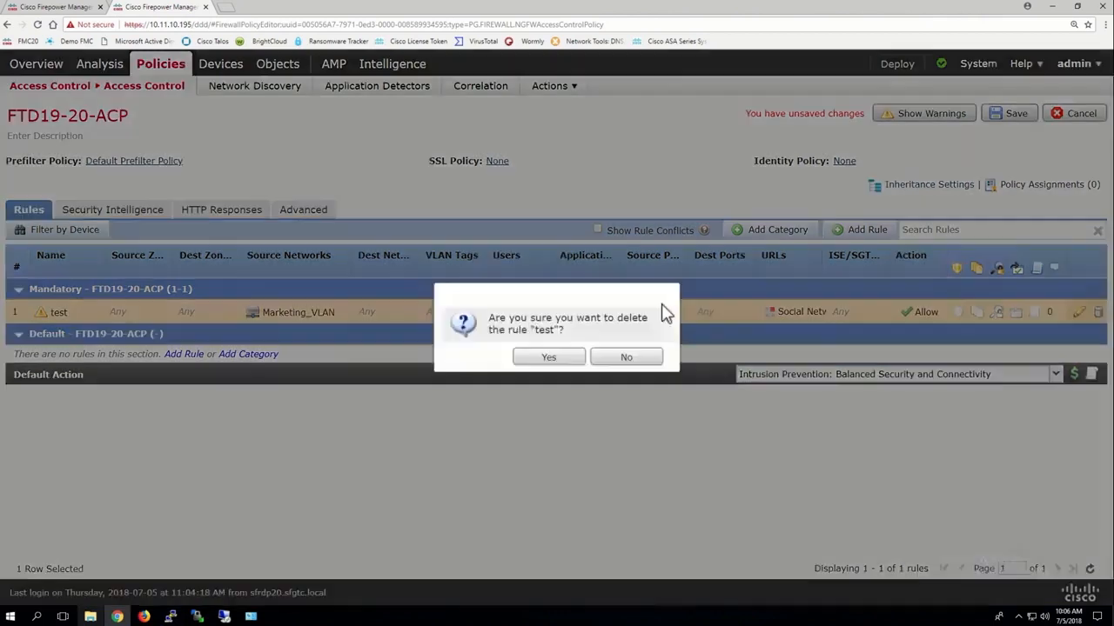
left_click(551, 357)
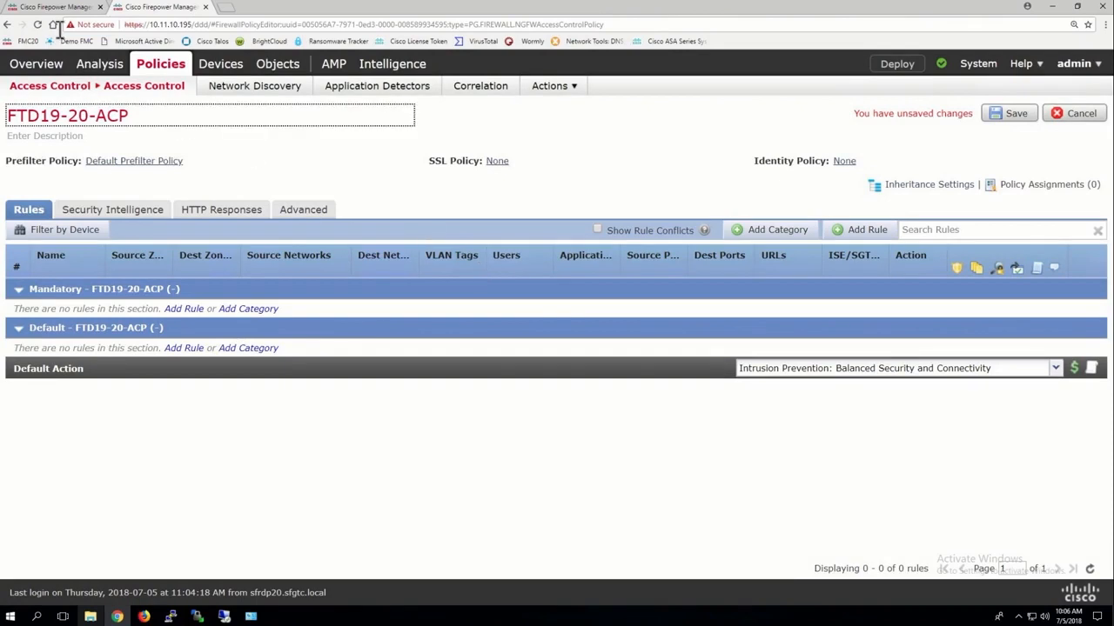
Return to the object manager, refresh the network object list and review the custom VLAN objects.
left_click(56, 7)
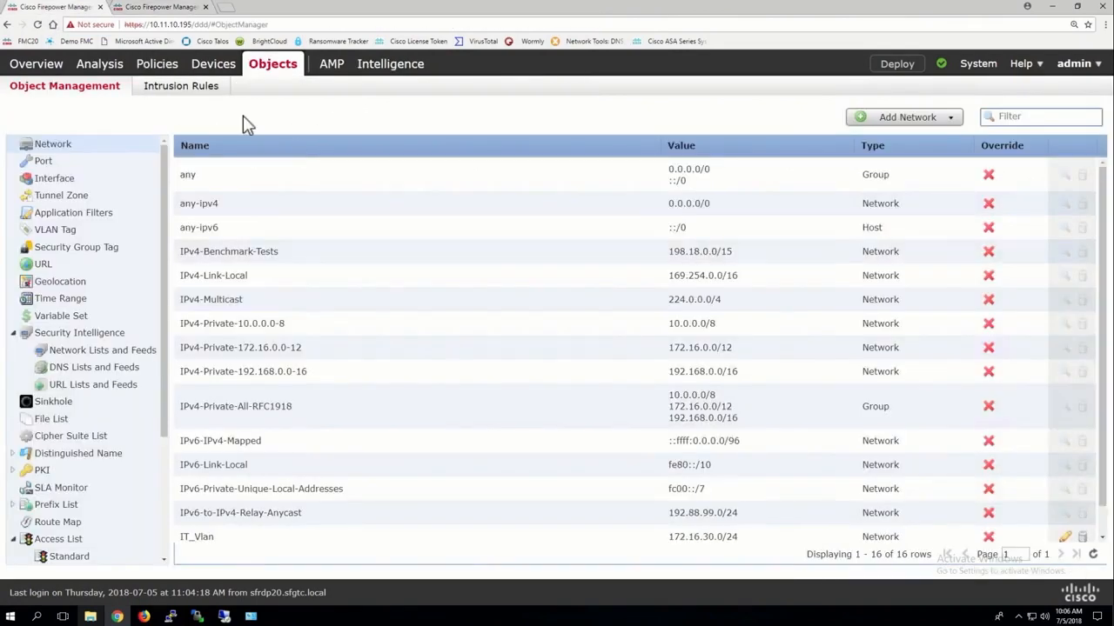
left_click(64, 160)
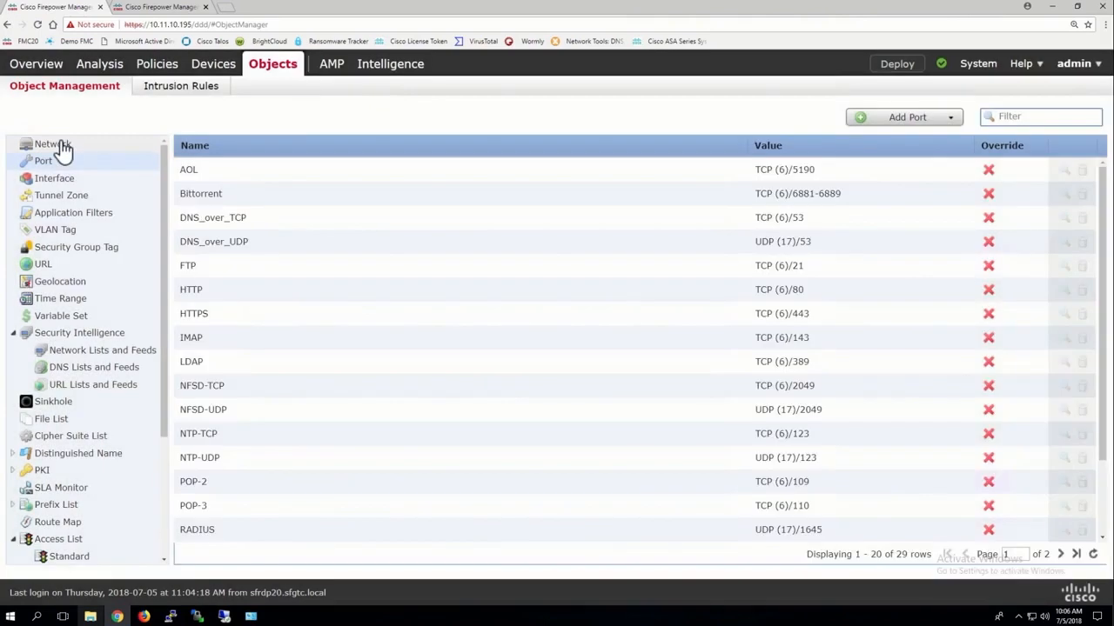
left_click(64, 148)
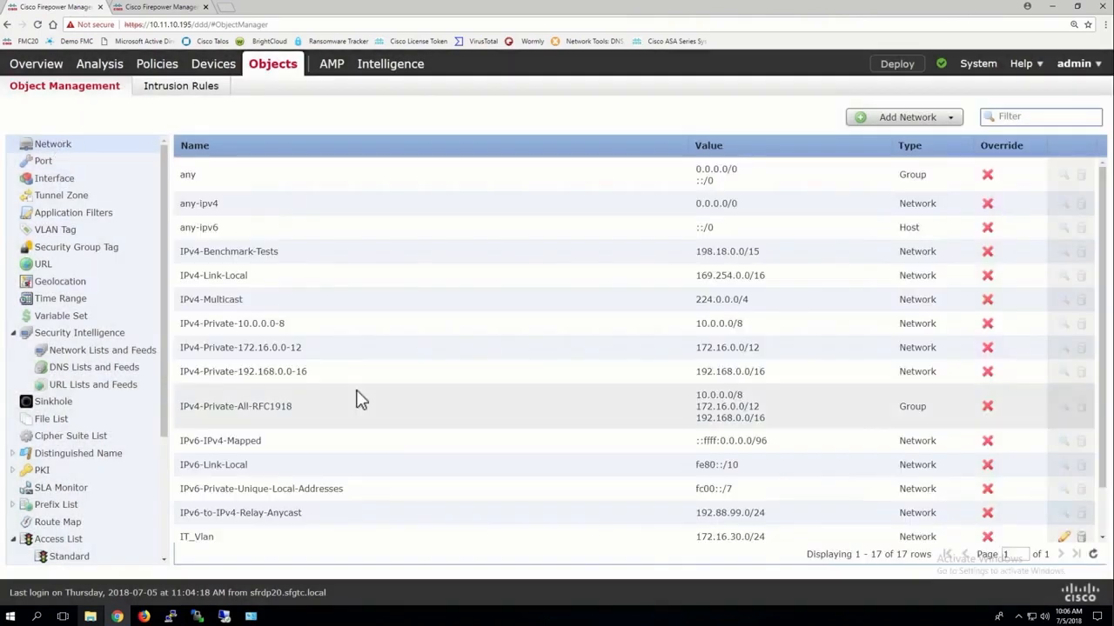
scroll(362, 399, "down", 2)
scroll(362, 399, "down", 1)
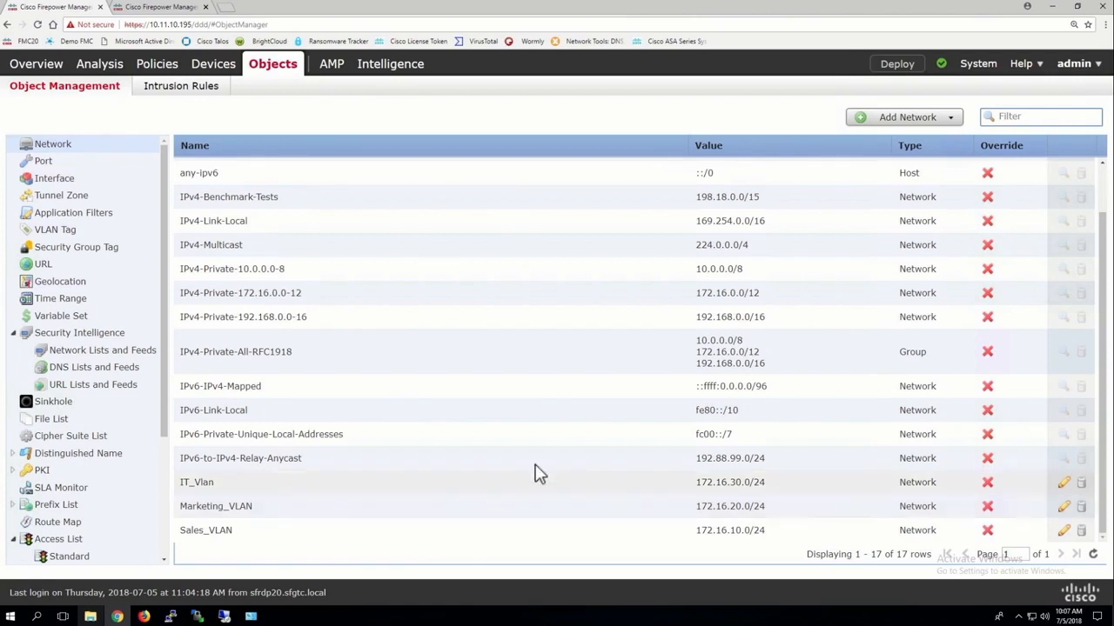
Start a new network group and name it Lammle_Enterprise.
left_click(906, 122)
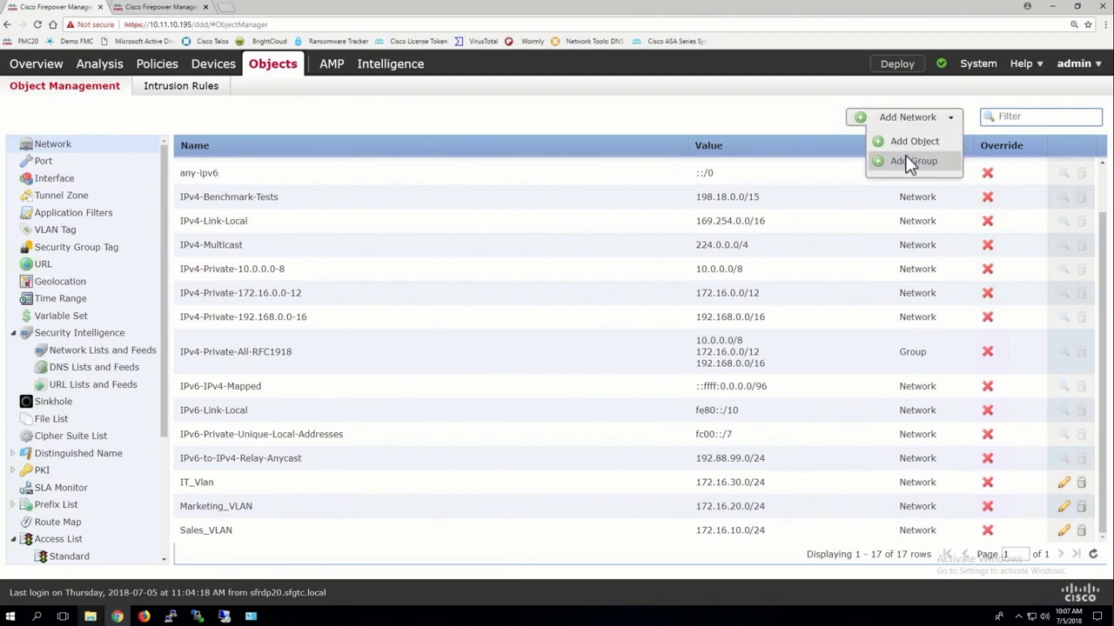
left_click(907, 164)
type("La")
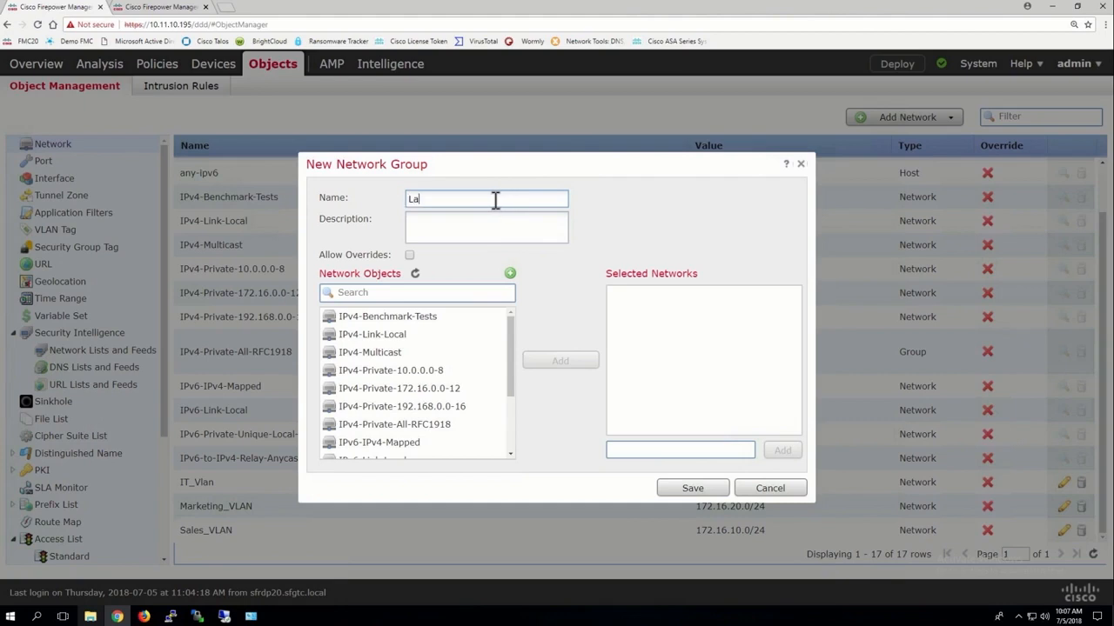
type("mmle_Enterprise")
Add the IT_Vlan, Marketing_VLAN and Sales_VLAN objects to the group's selected networks.
left_click_drag(513, 365, 513, 458)
left_click(402, 414)
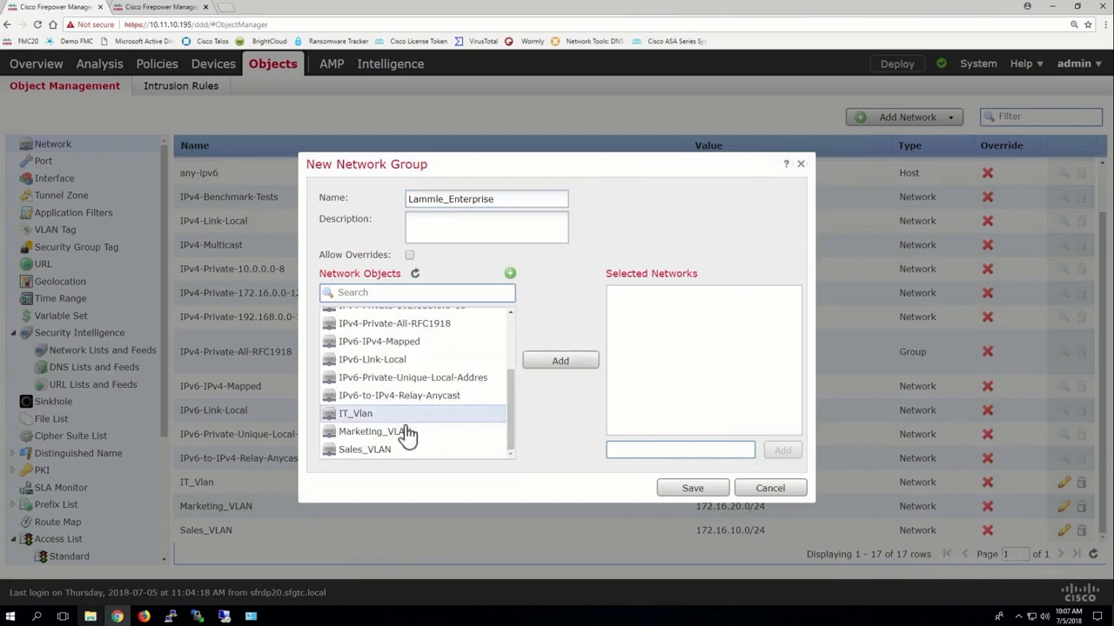
left_click(401, 449, "shift")
left_click(567, 363)
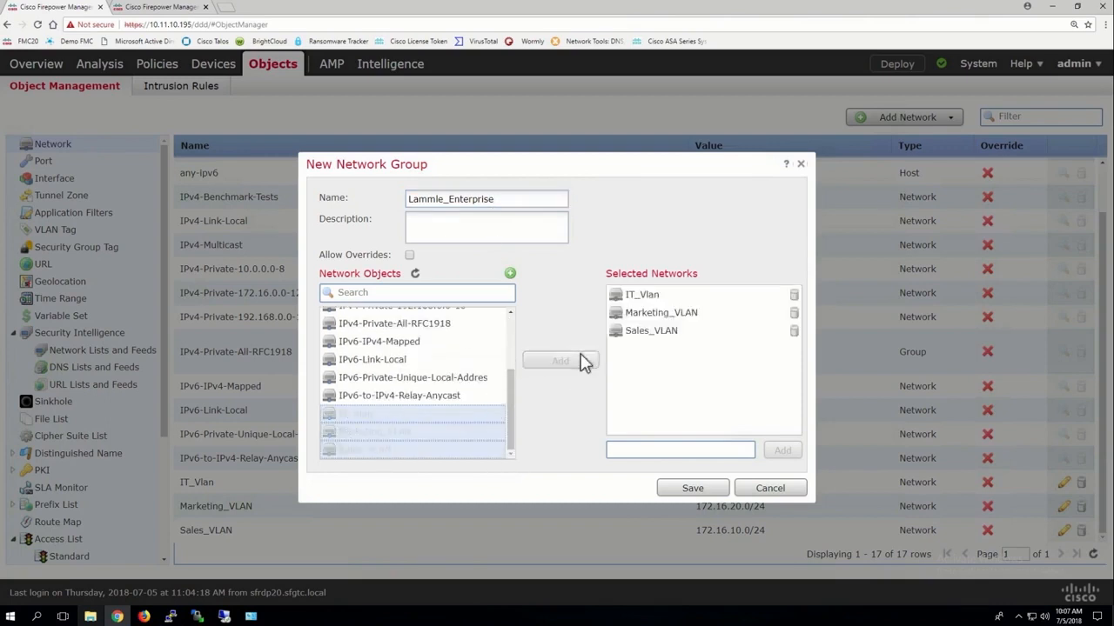
Add IPv4-Private-10.0.0.0-8 to the network group, save the group and check its entry in the object list.
left_click_drag(514, 418, 511, 385)
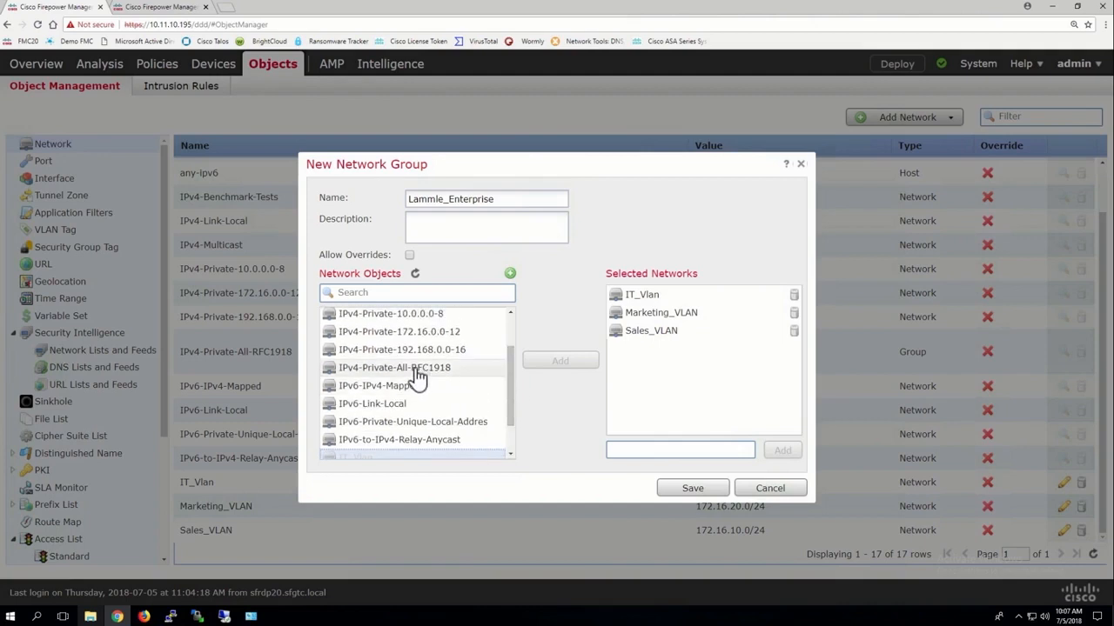
left_click(416, 315)
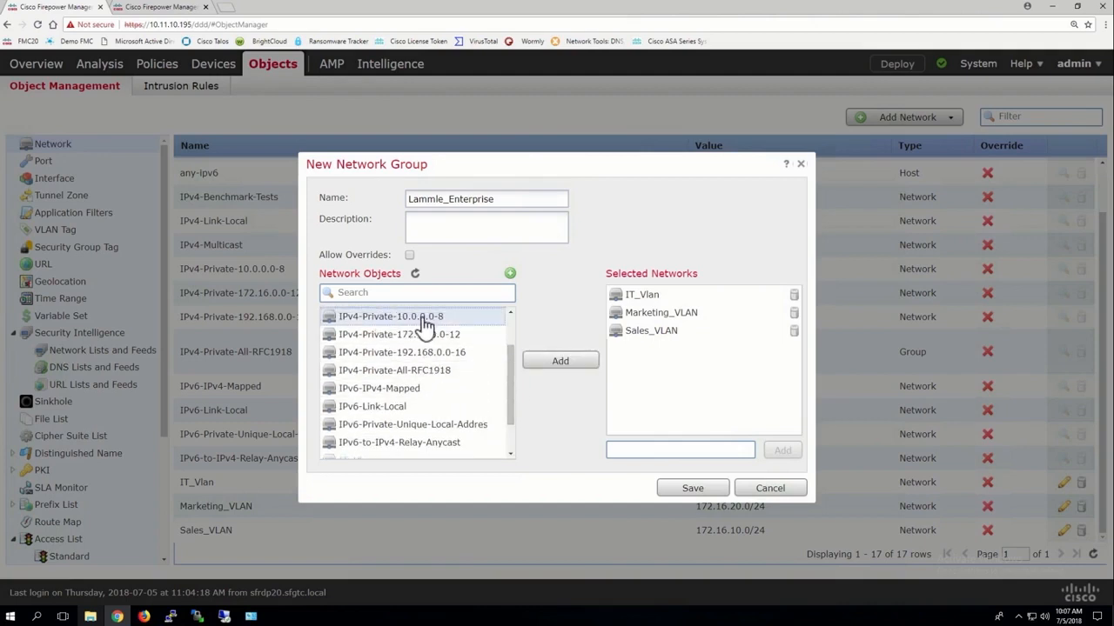
left_click(572, 361)
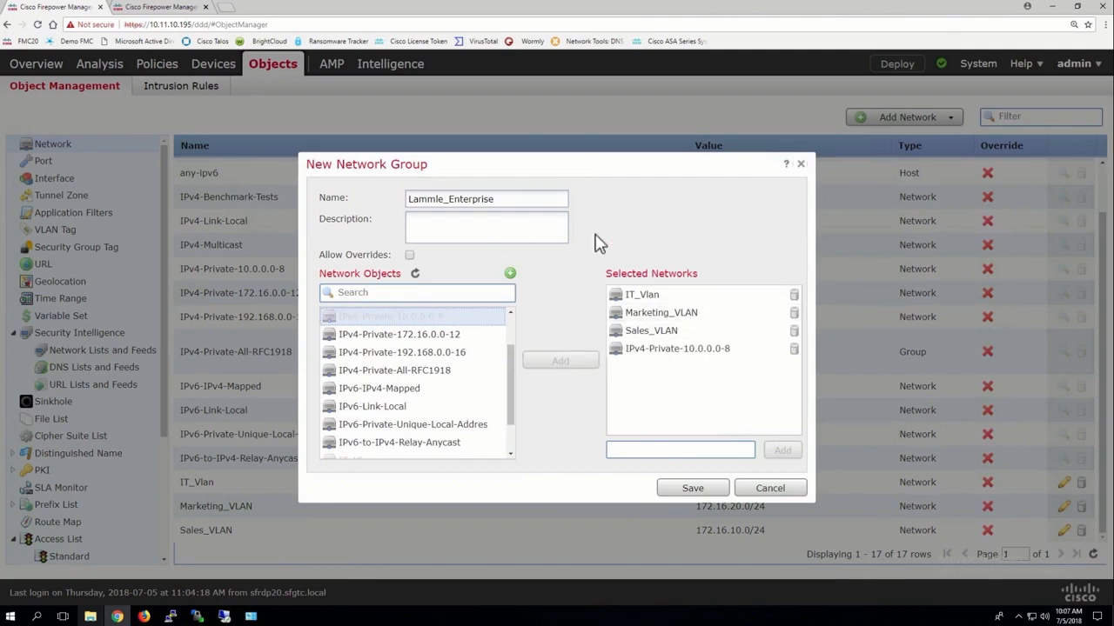
left_click(709, 489)
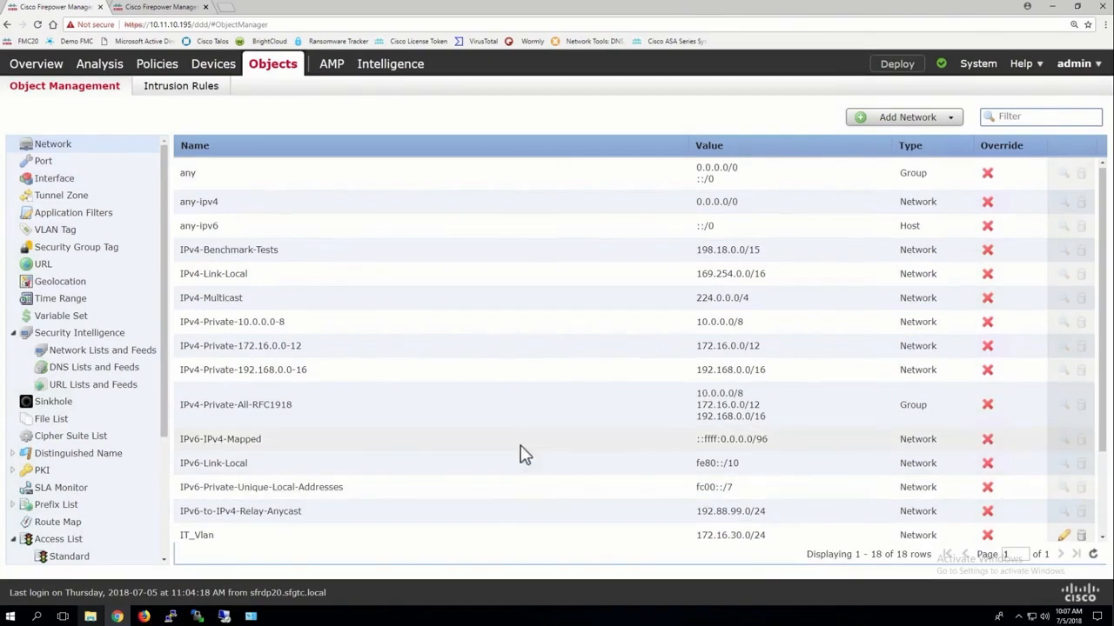
scroll(522, 454, "down", 2)
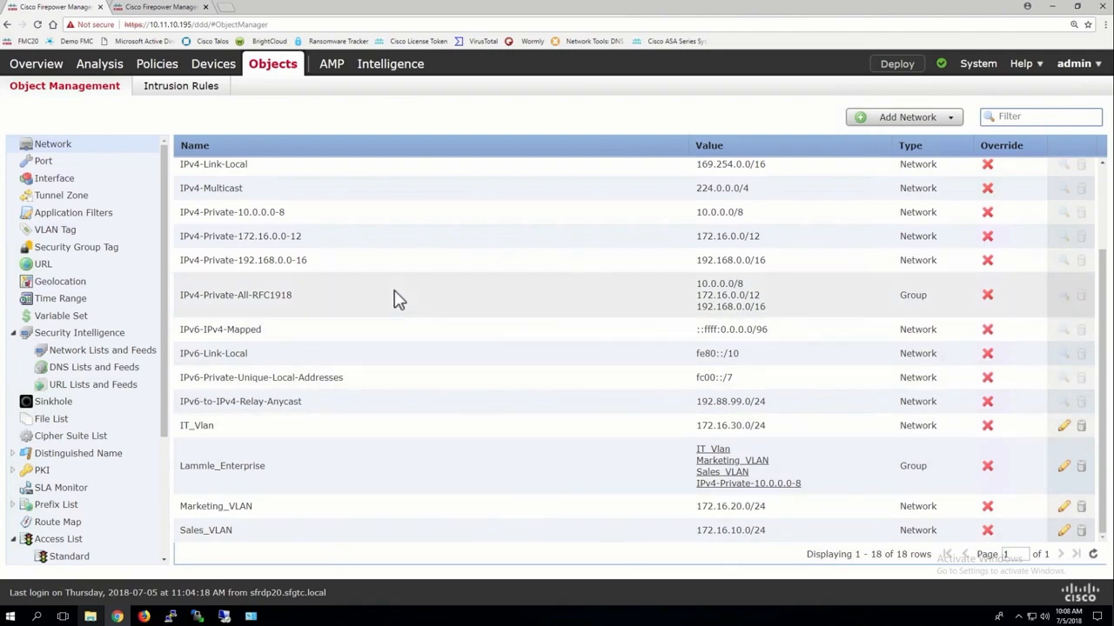
scroll(396, 298, "up", 3)
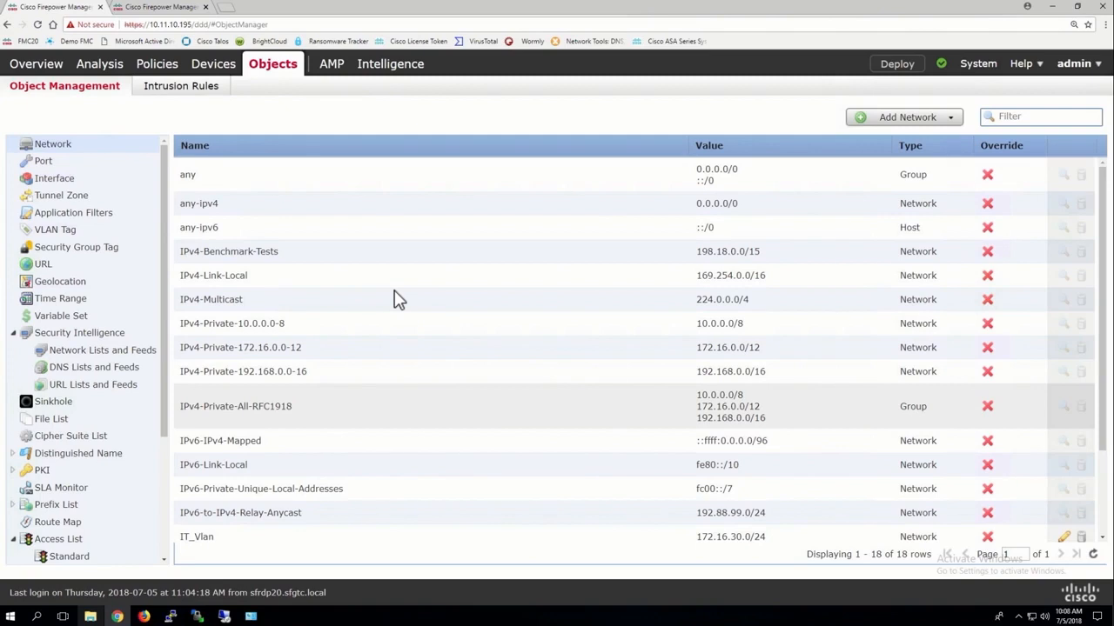
Show the port objects and look through the predefined ports and their protocol values.
left_click(44, 166)
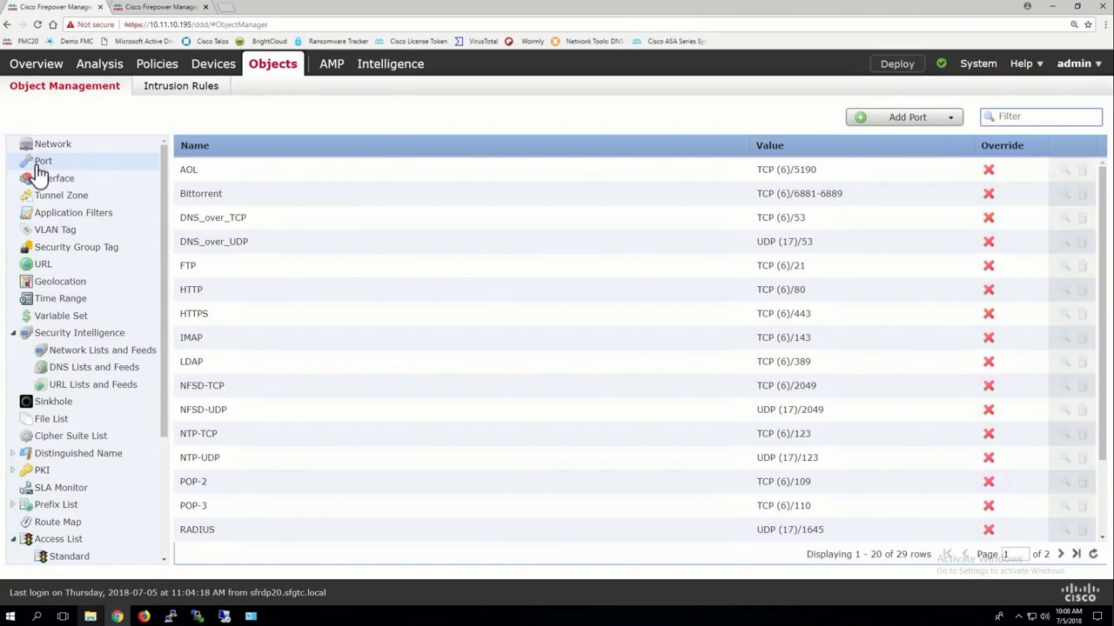
scroll(525, 343, "down", 3)
scroll(524, 343, "up", 3)
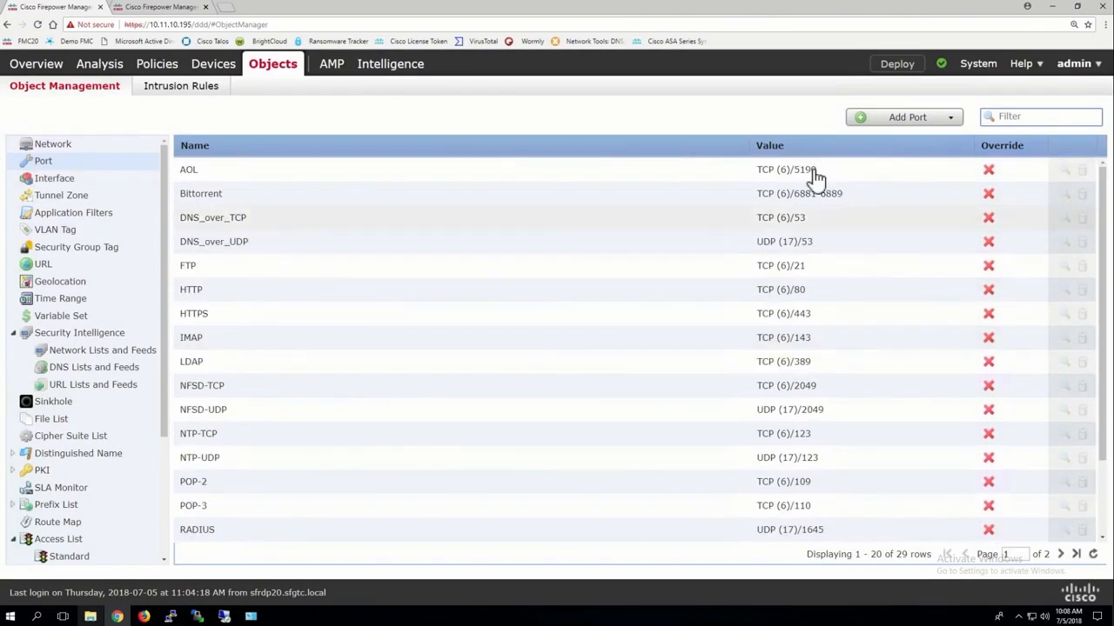
scroll(574, 321, "down", 3)
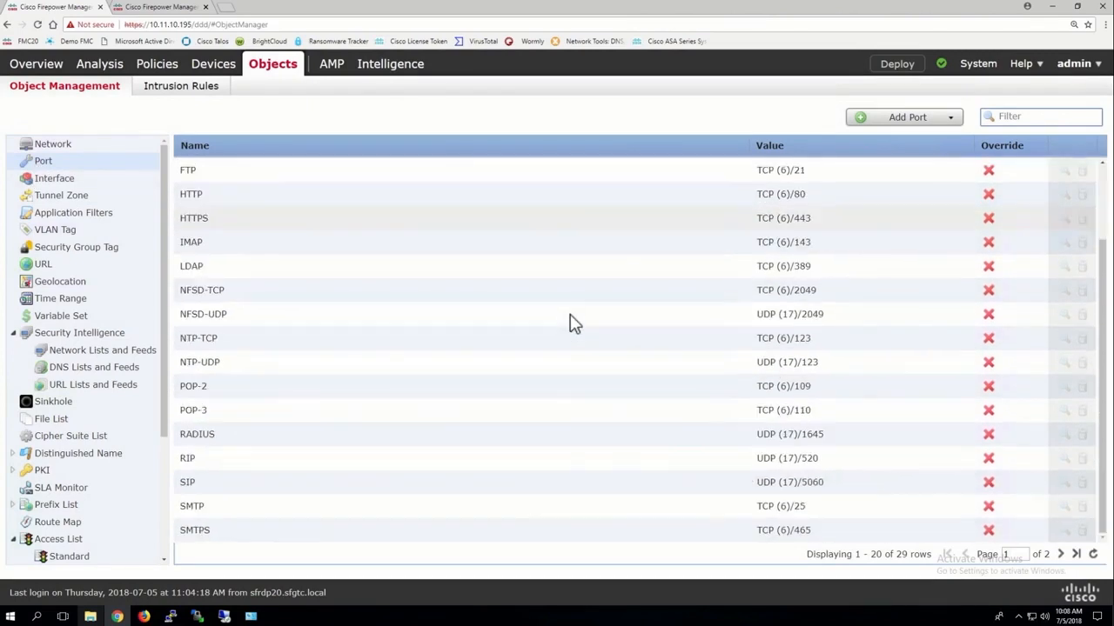
scroll(573, 323, "up", 3)
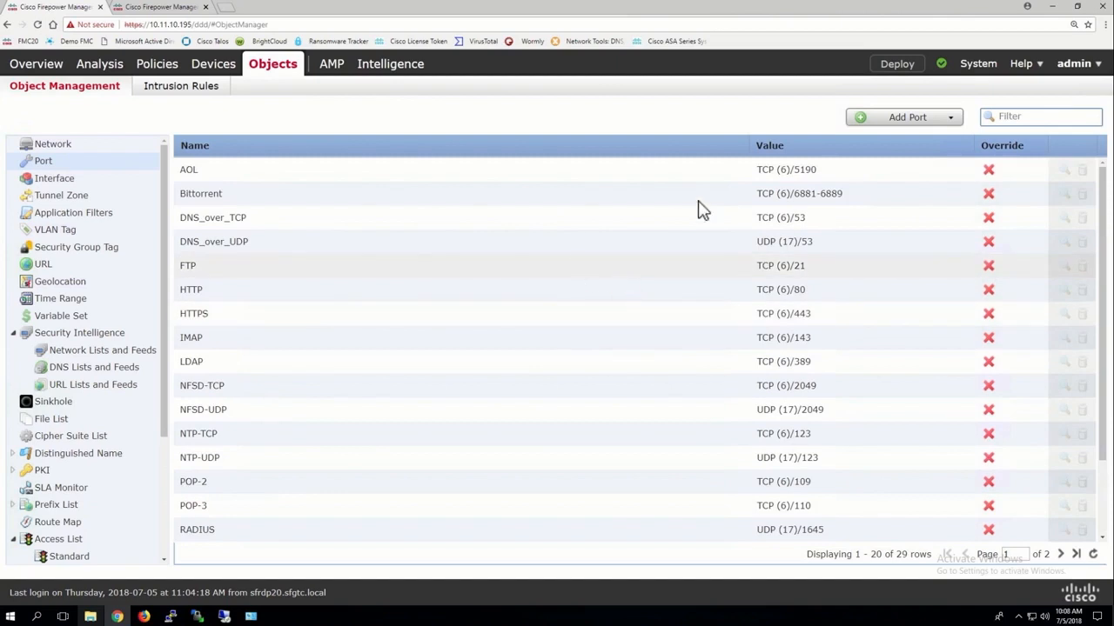
Start a new TCP port object named Remote Desktop Protocol RDP with port 3389.
left_click(906, 119)
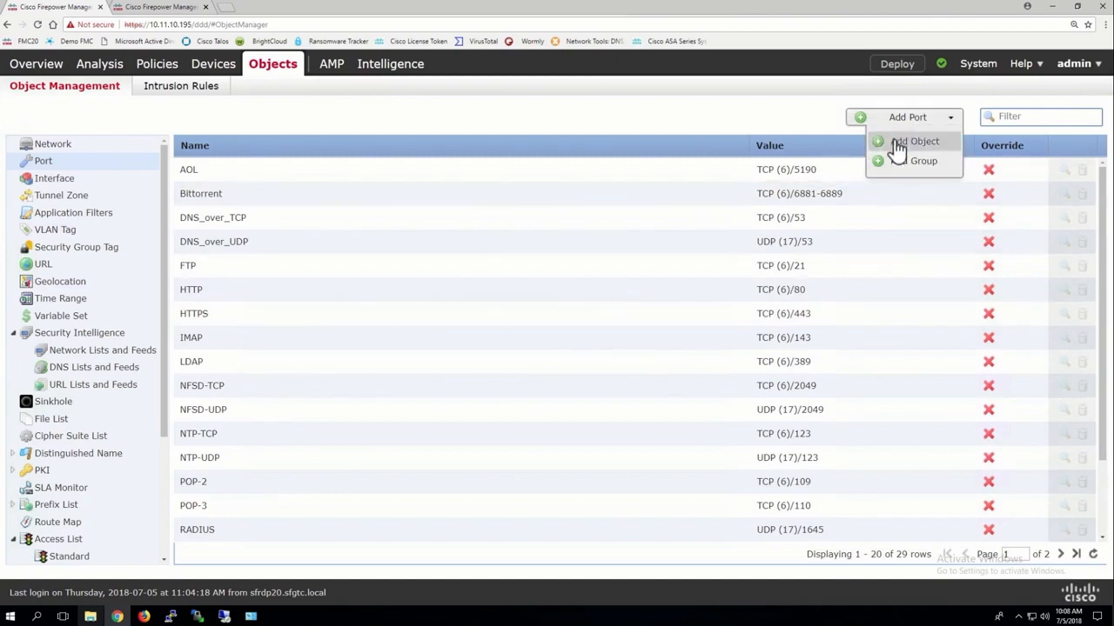
left_click(897, 143)
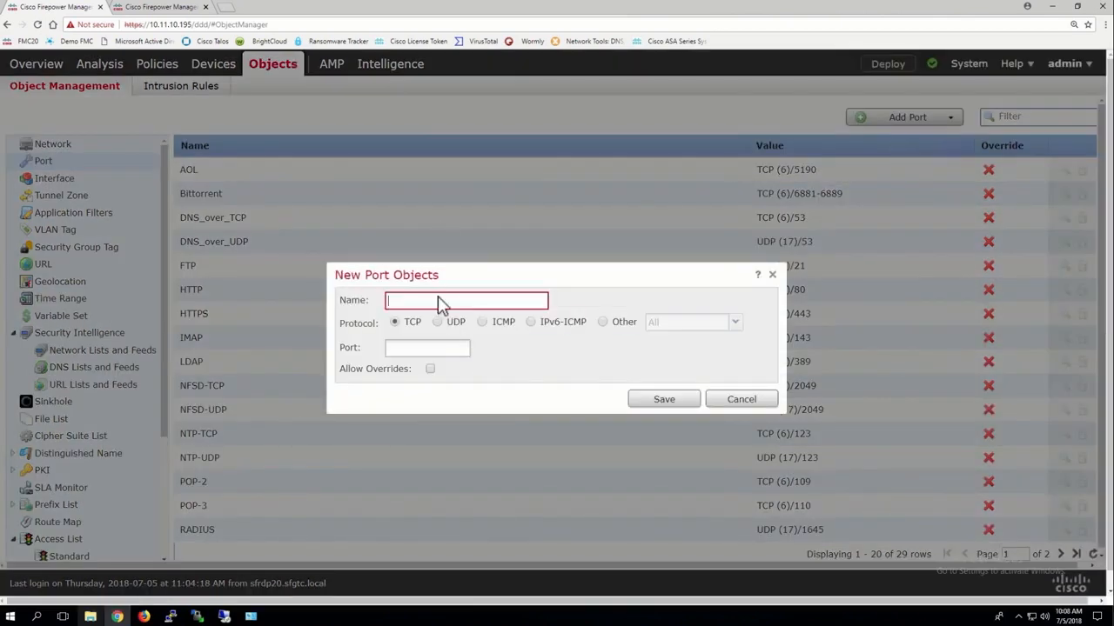
left_click(395, 322)
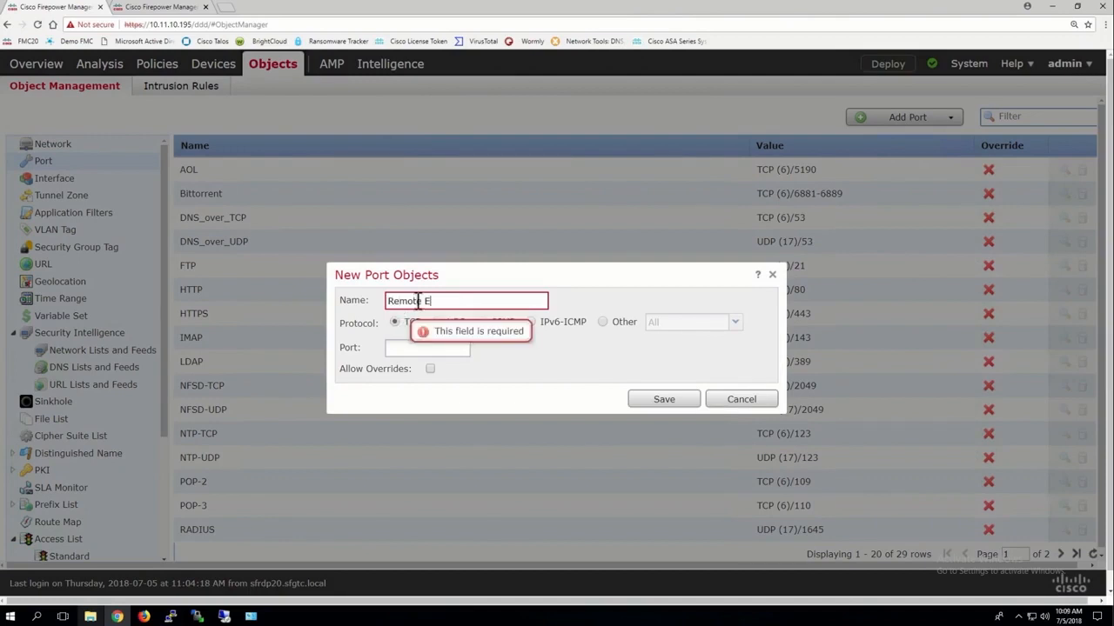
left_click(418, 301)
type("Remote Deskt")
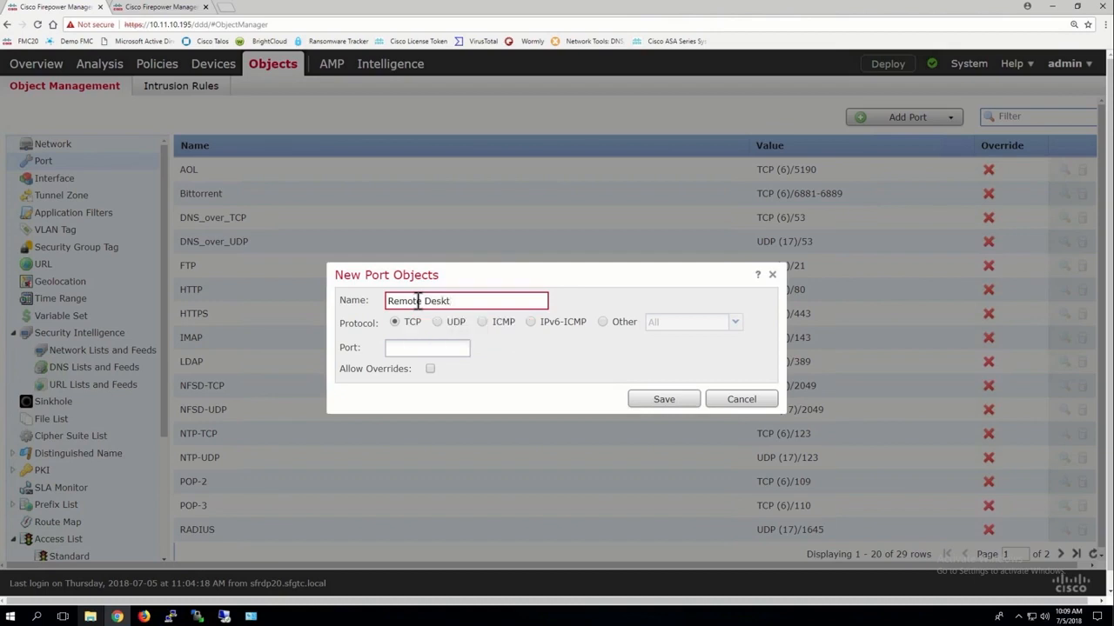
type("ip Protocol RDP")
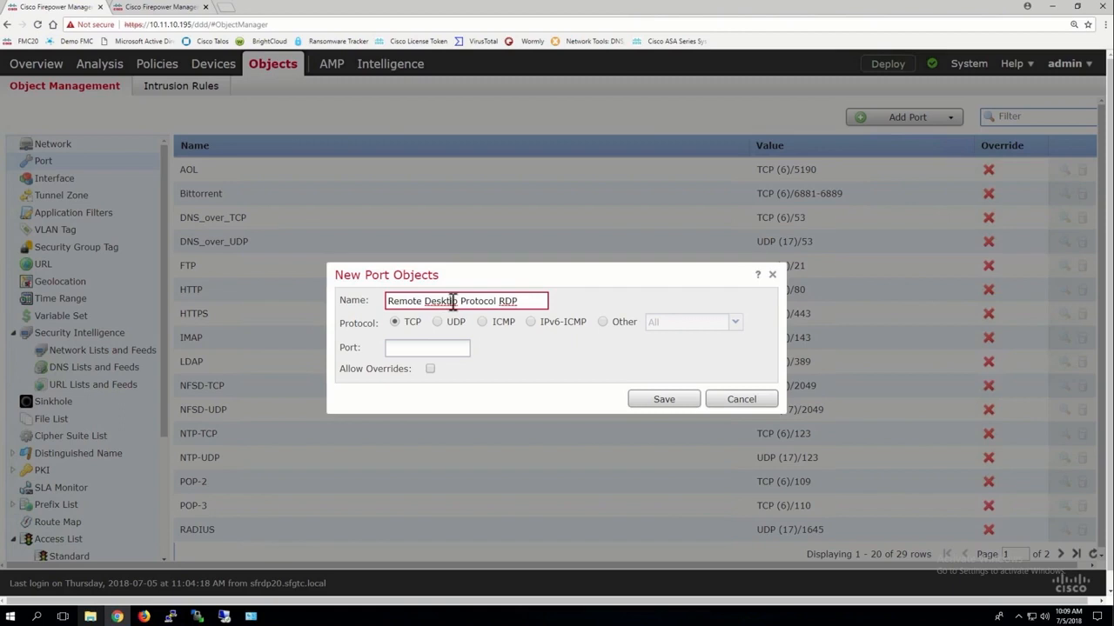
left_click(453, 301)
key("BackSpace")
type("o")
left_click(401, 348)
type("3389")
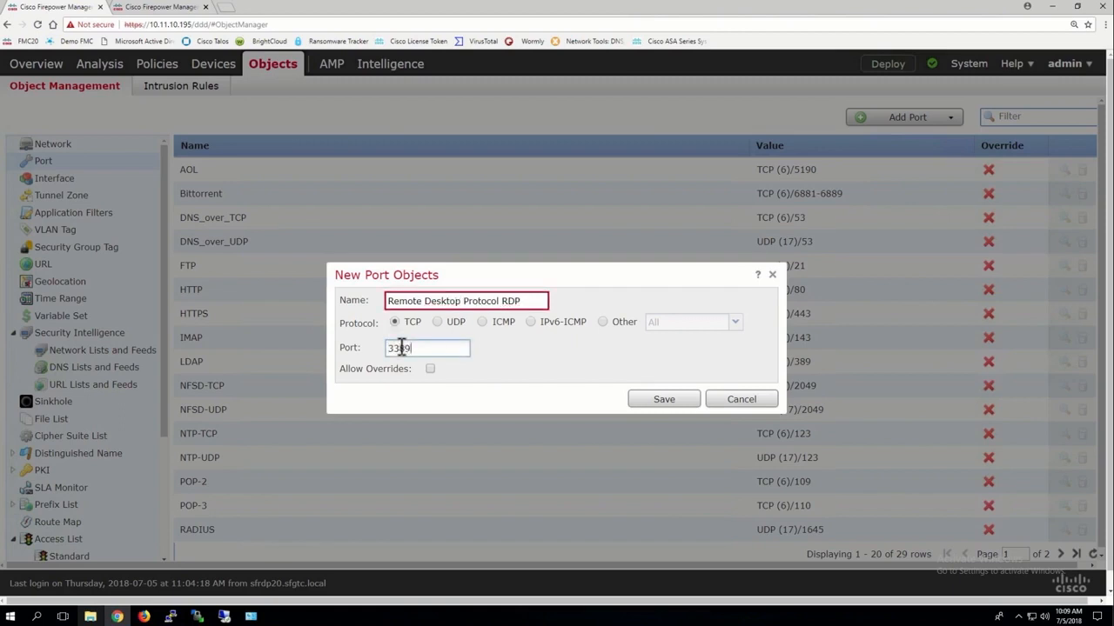
Replace the spaces in the port object's name with underscores, making it Remote_Desktop_Protocol_RDP, and save the object.
left_click(503, 301)
key("BackSpace")
type("_")
left_click(462, 301)
key("BackSpace")
type("_")
left_click(426, 301)
key("BackSpace")
type("_")
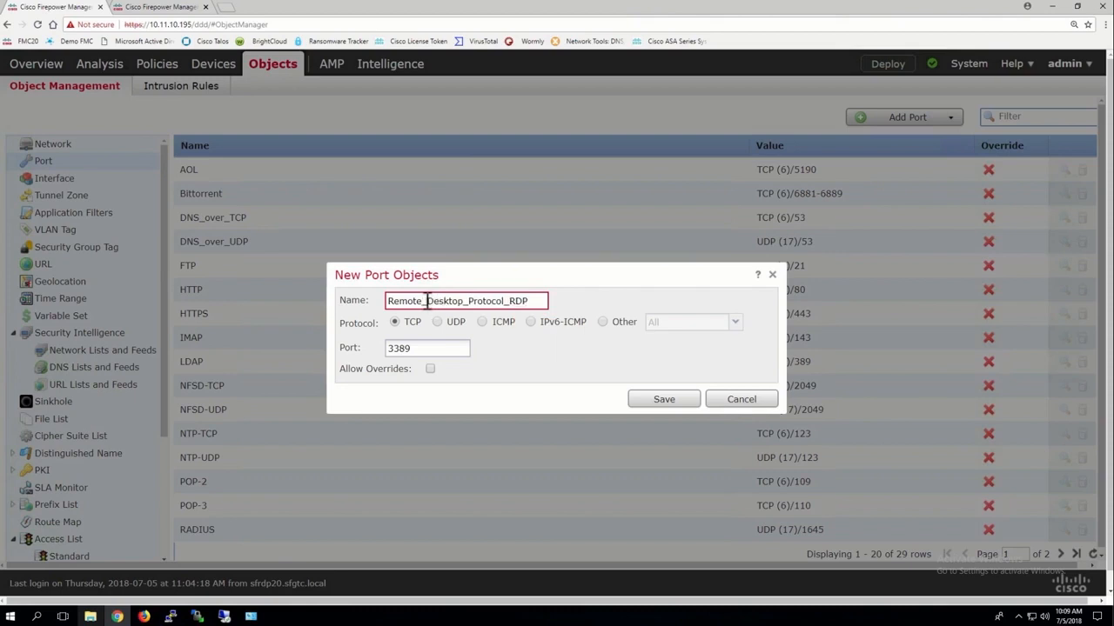
left_click(664, 402)
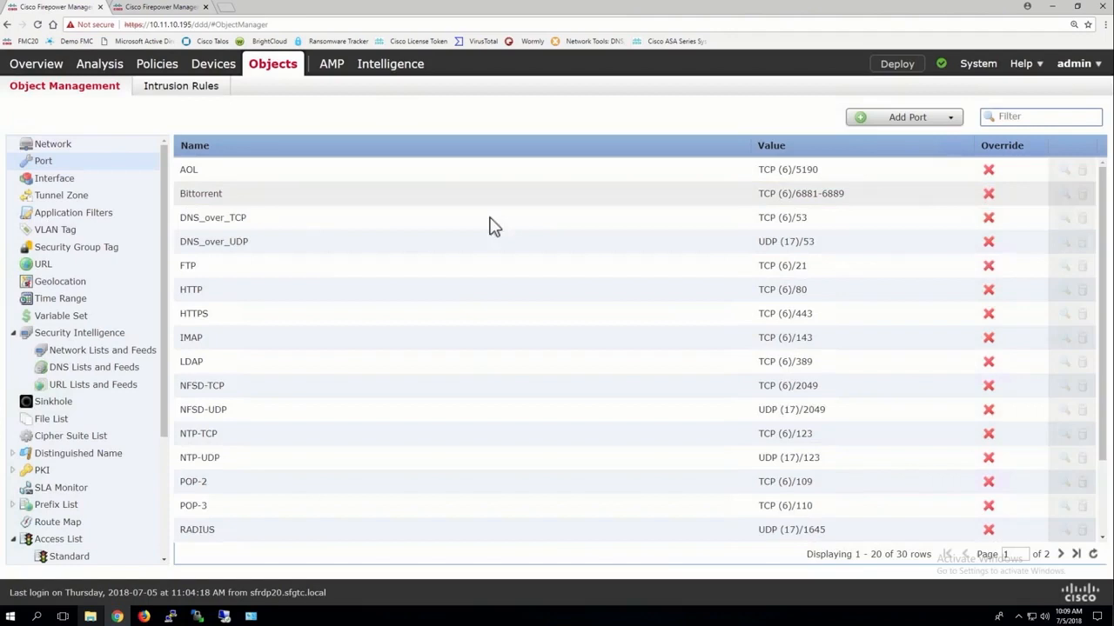
Review the settings of the Remote_Desktop_Protocol_RDP port object and close them without changes.
scroll(233, 459, "down", 2)
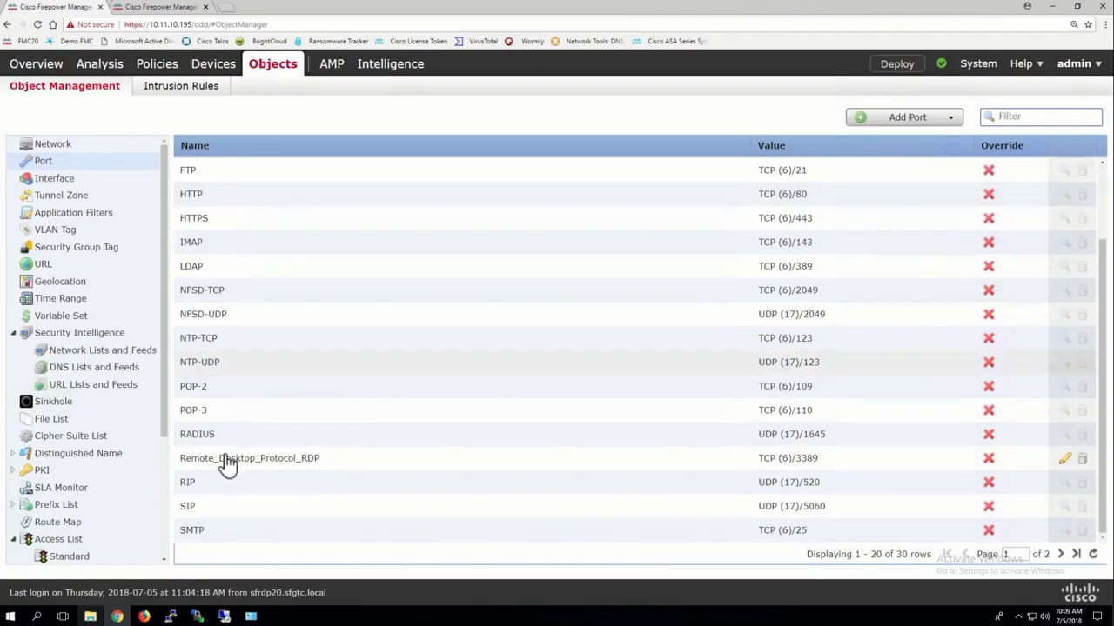
left_click(235, 461)
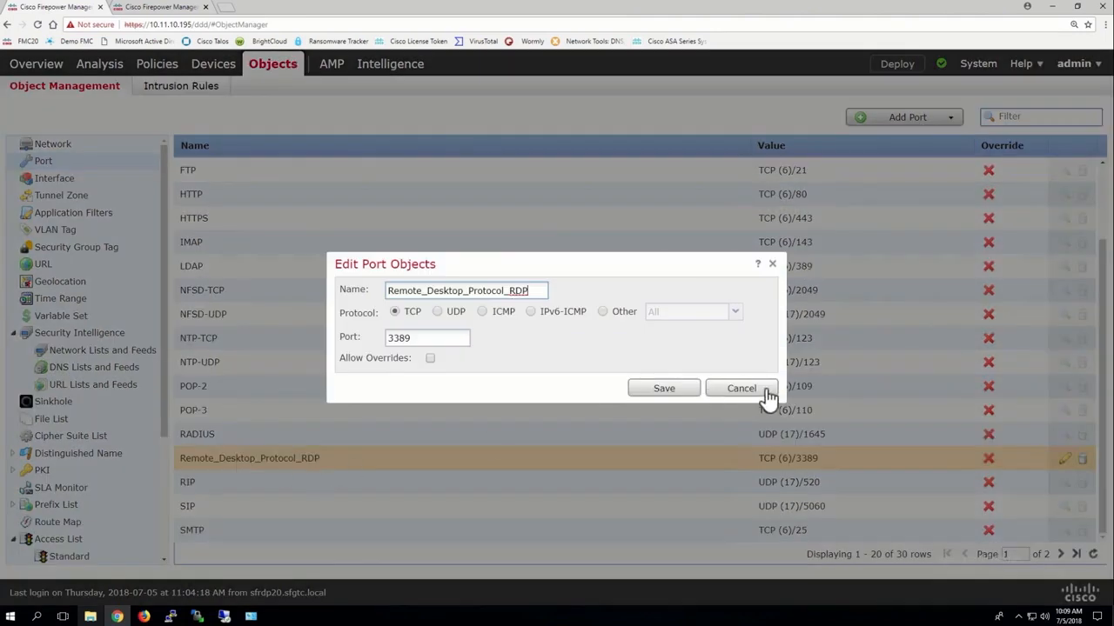
left_click(745, 388)
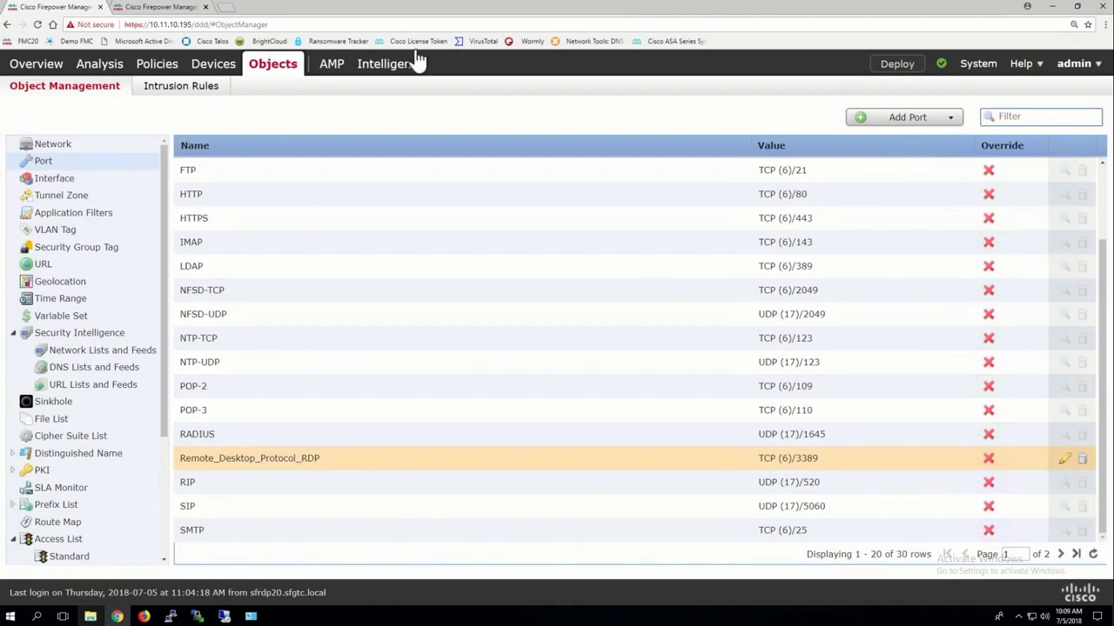
Start a new rule in the FTD19-20-ACP policy and find the Remote_Desktop_Protocol_RDP object among its available ports.
left_click(169, 7)
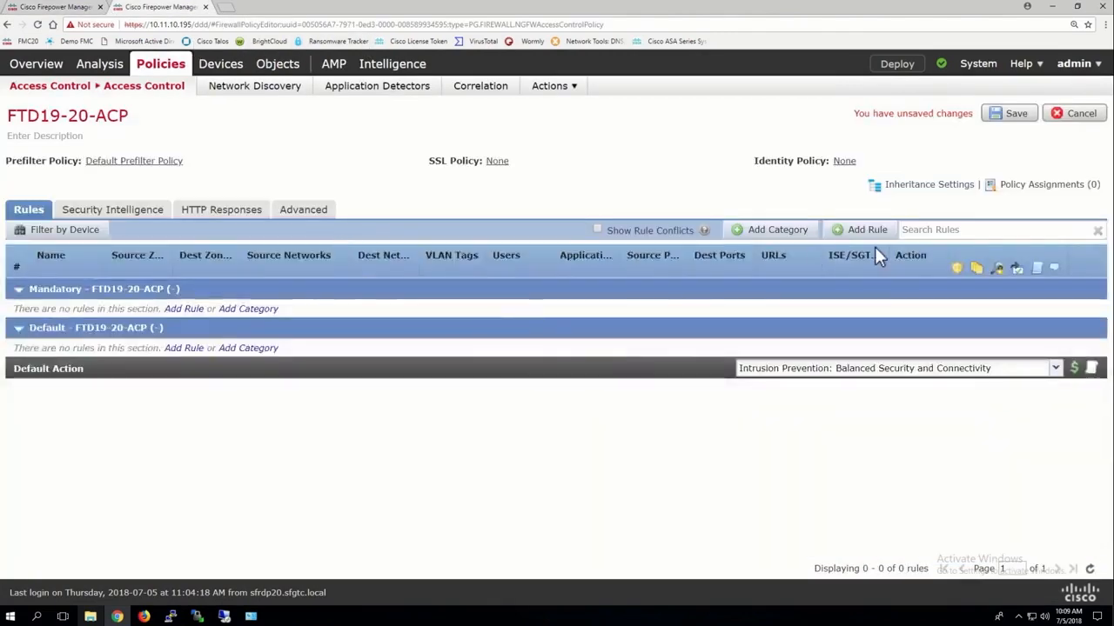
left_click(851, 229)
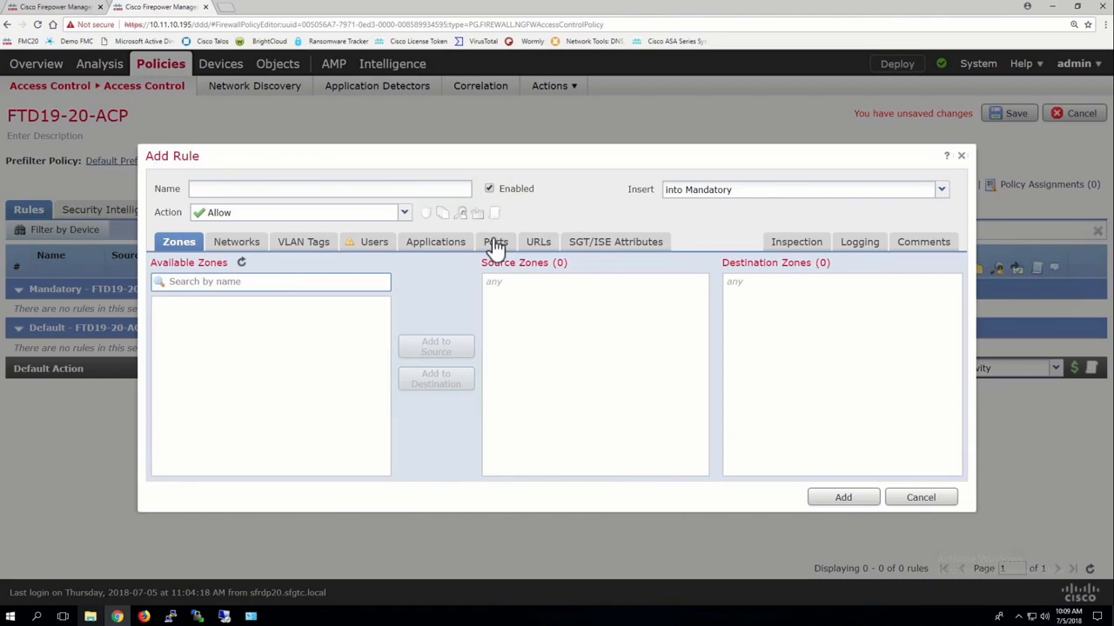
left_click(496, 243)
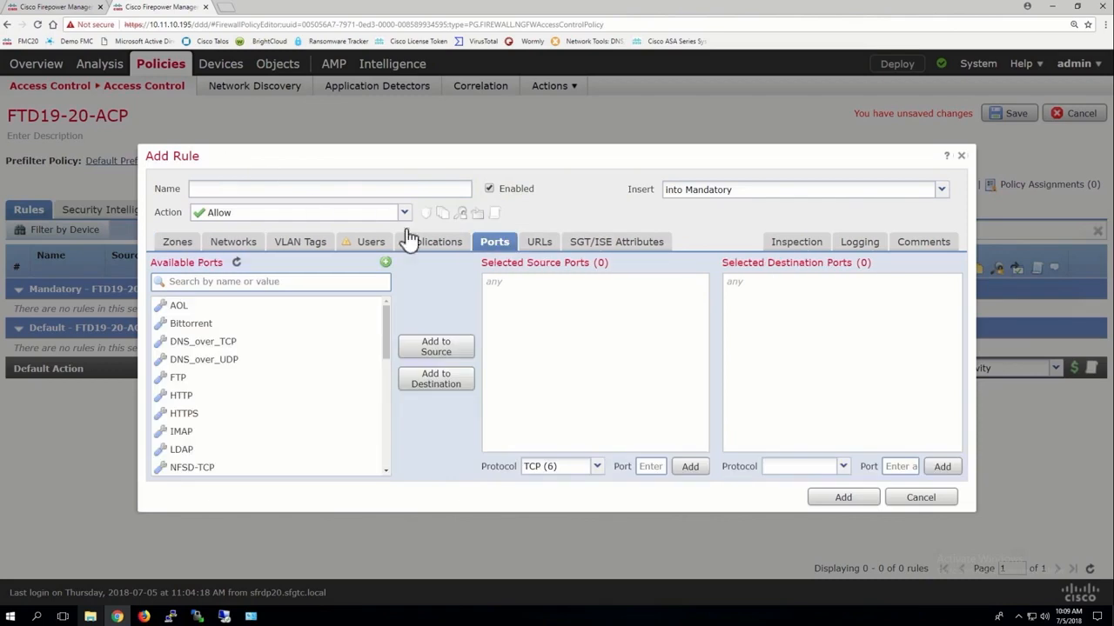
scroll(269, 412, "down", 10)
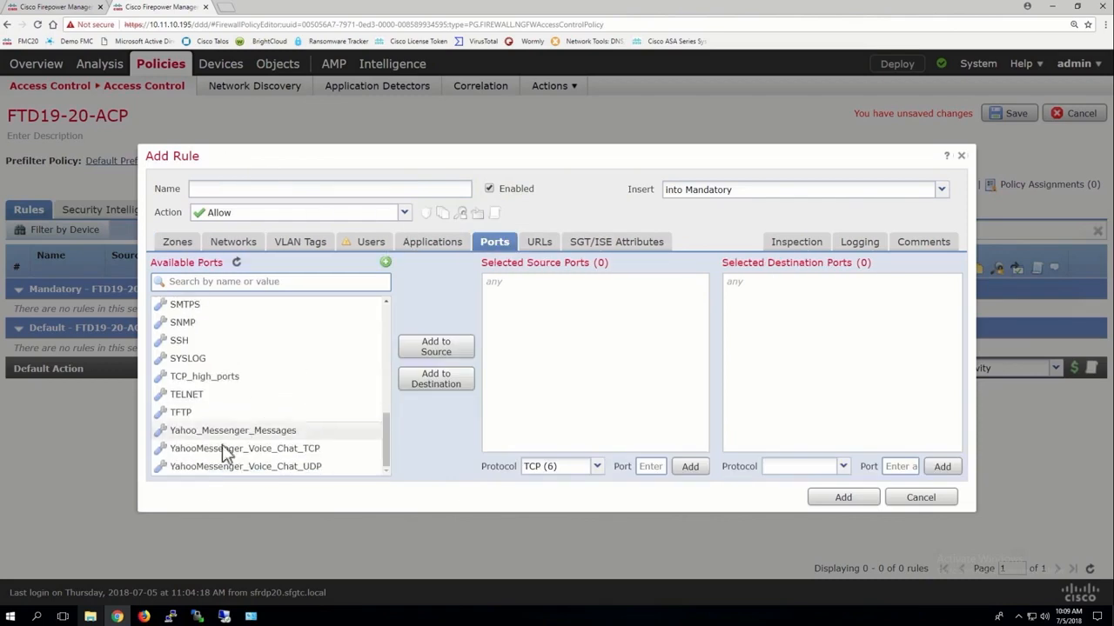
scroll(214, 360, "up", 2)
scroll(214, 360, "up", 3)
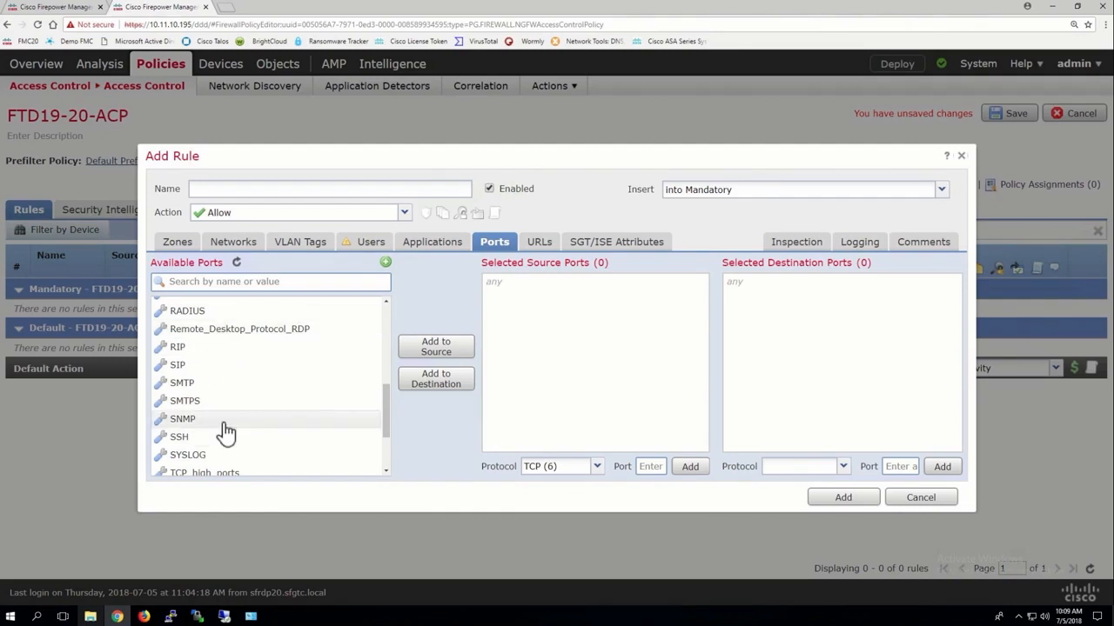
left_click(202, 215)
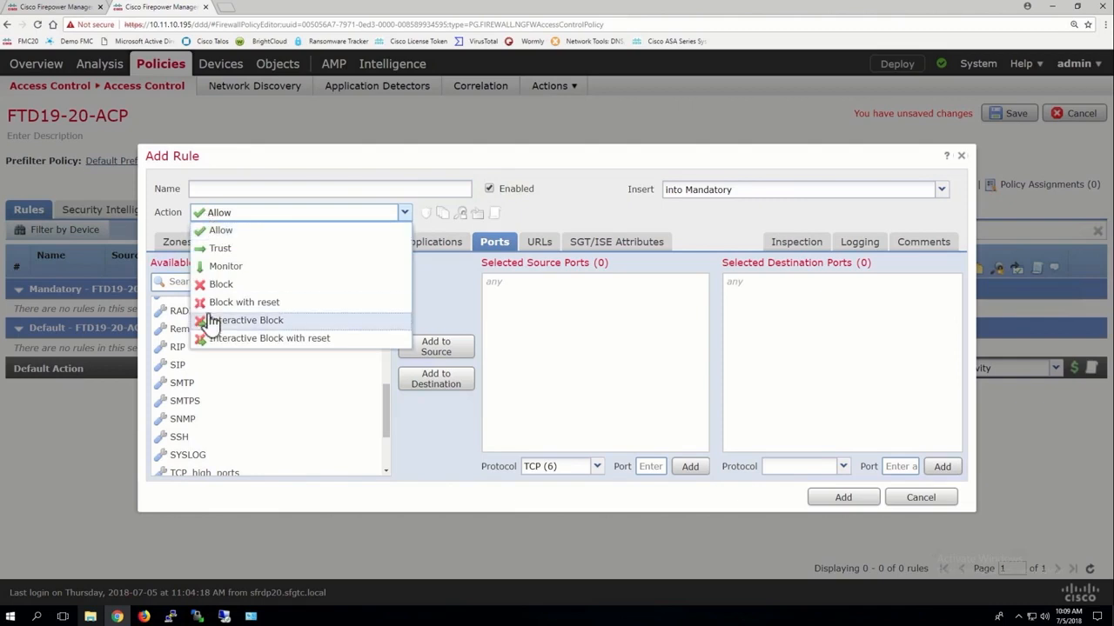
left_click(229, 197)
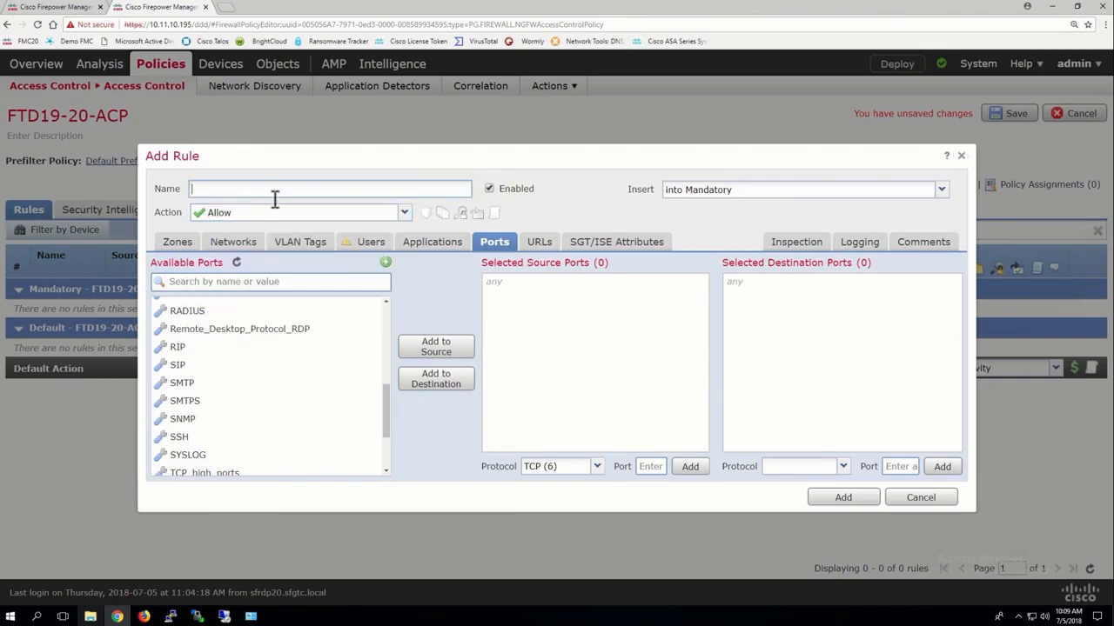
Add TCP port 3389 manually and the Remote_Desktop_Protocol_RDP object as destination ports of the rule, and remove both entries.
left_click(805, 466)
type("tcp")
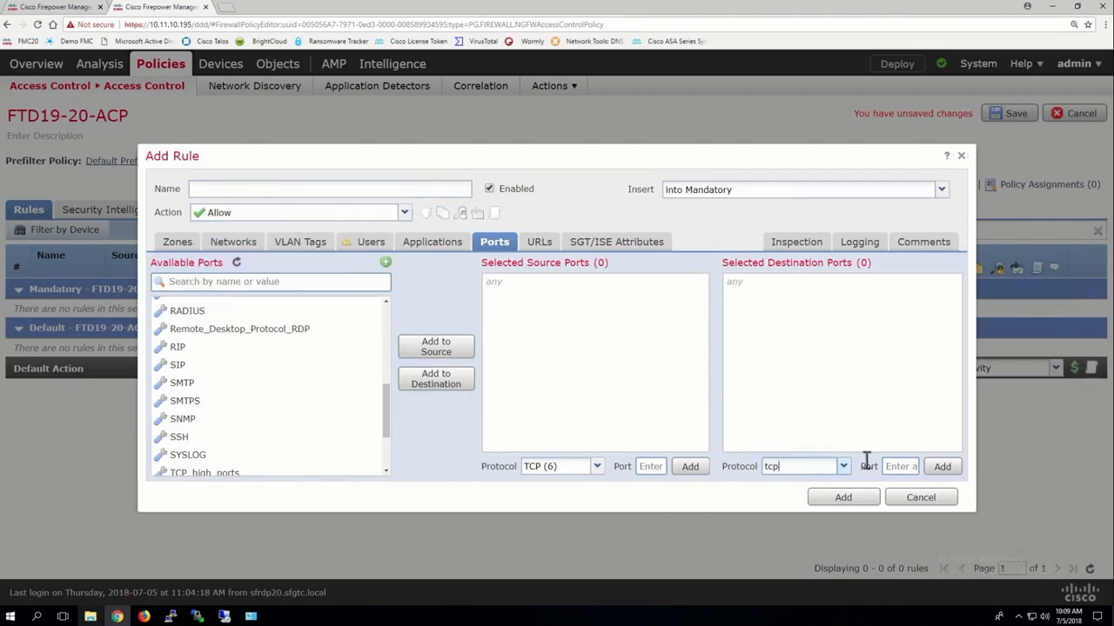
left_click(900, 466)
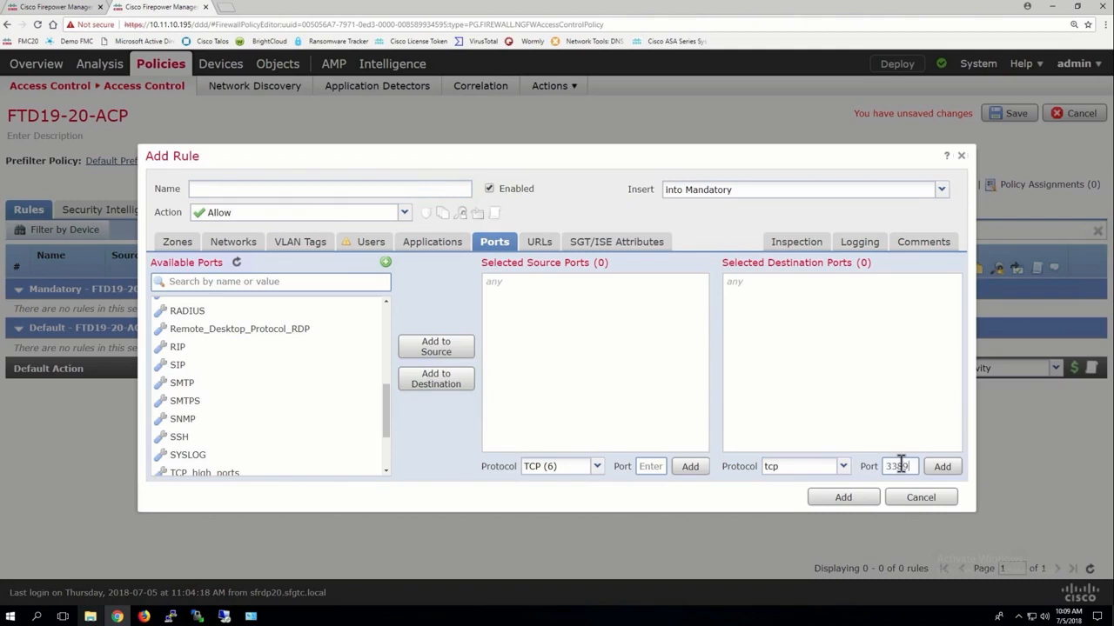
left_click(951, 468)
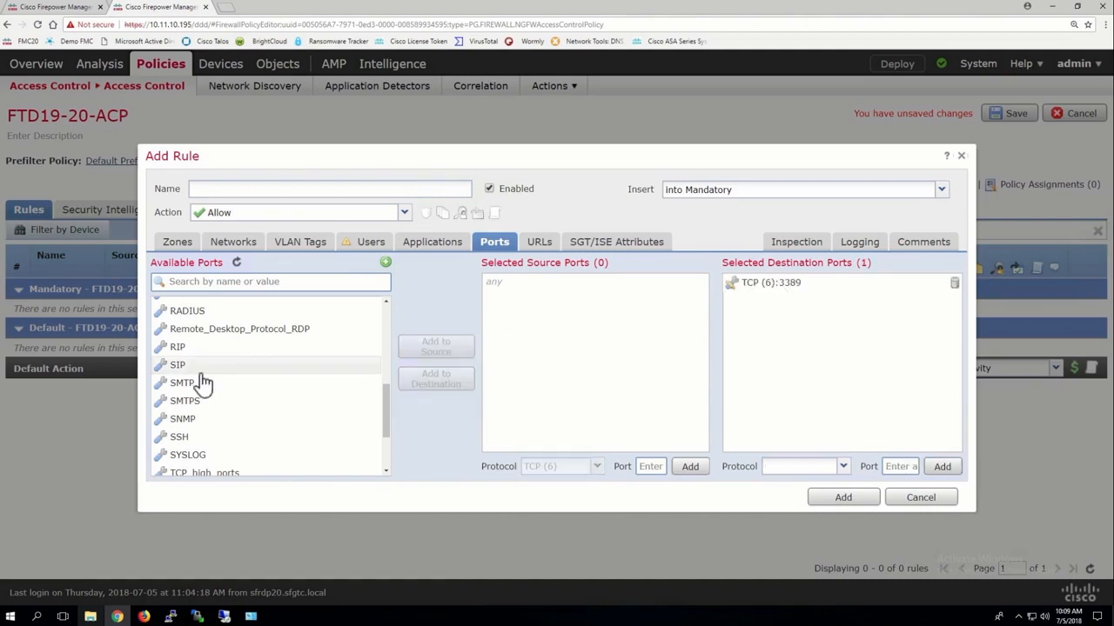
left_click(231, 336)
left_click(436, 379)
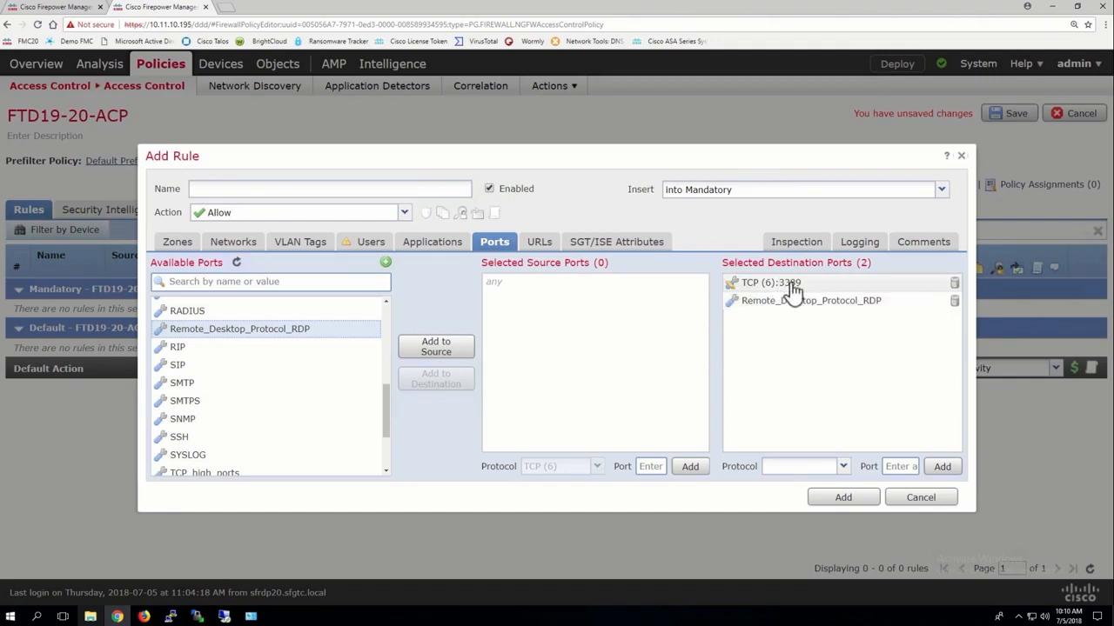
left_click(954, 285)
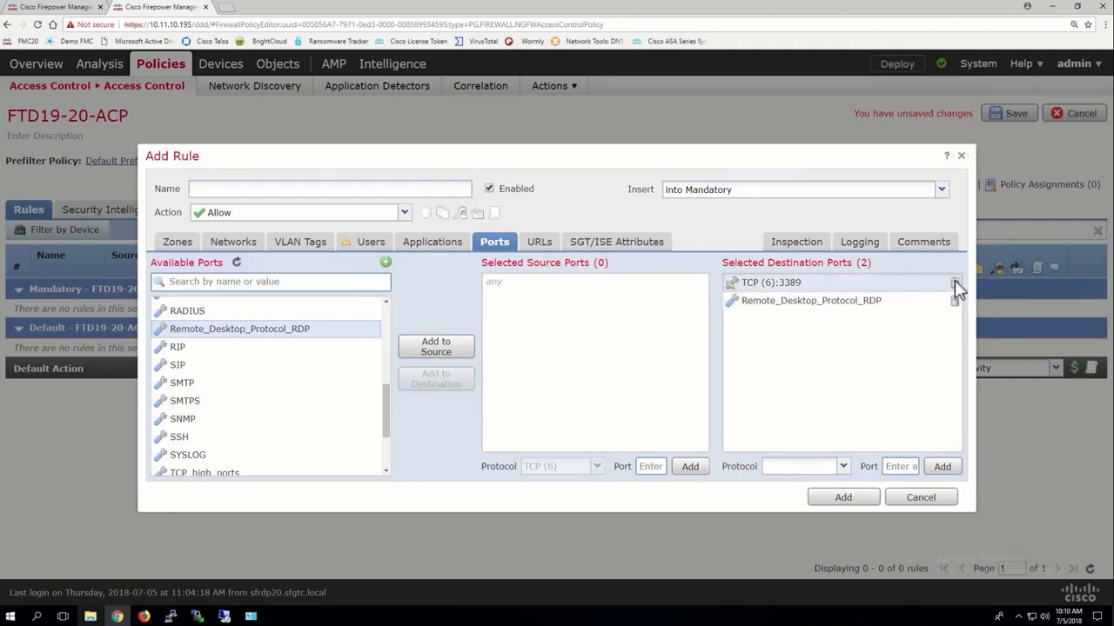
left_click(955, 284)
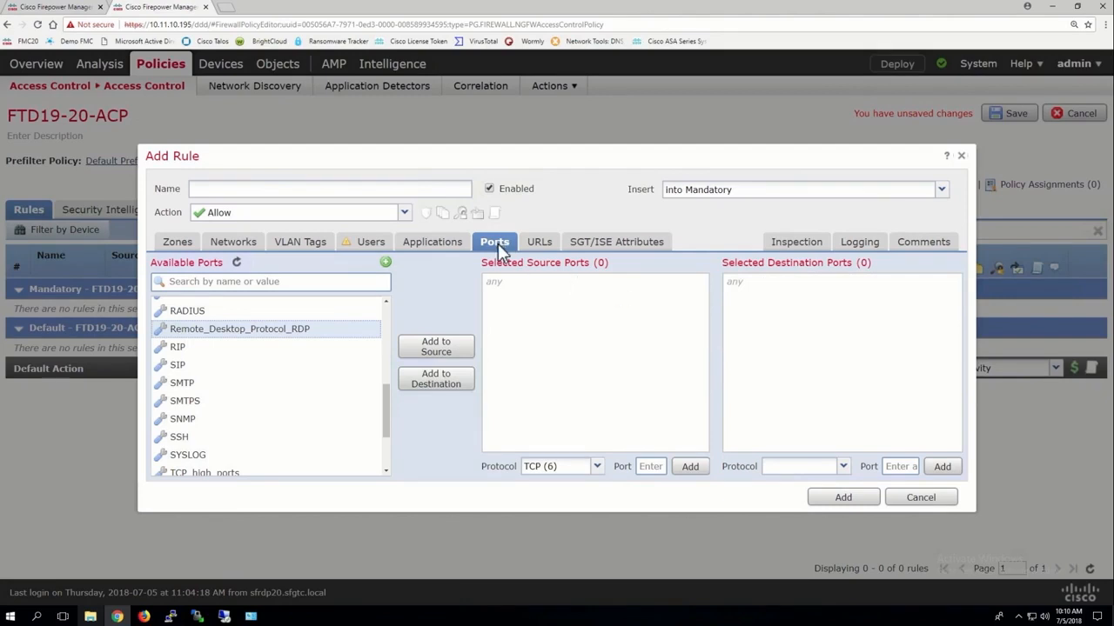
Check the rule editor's options for creating a port object or group and compare them with the object manager's port list.
left_click(385, 262)
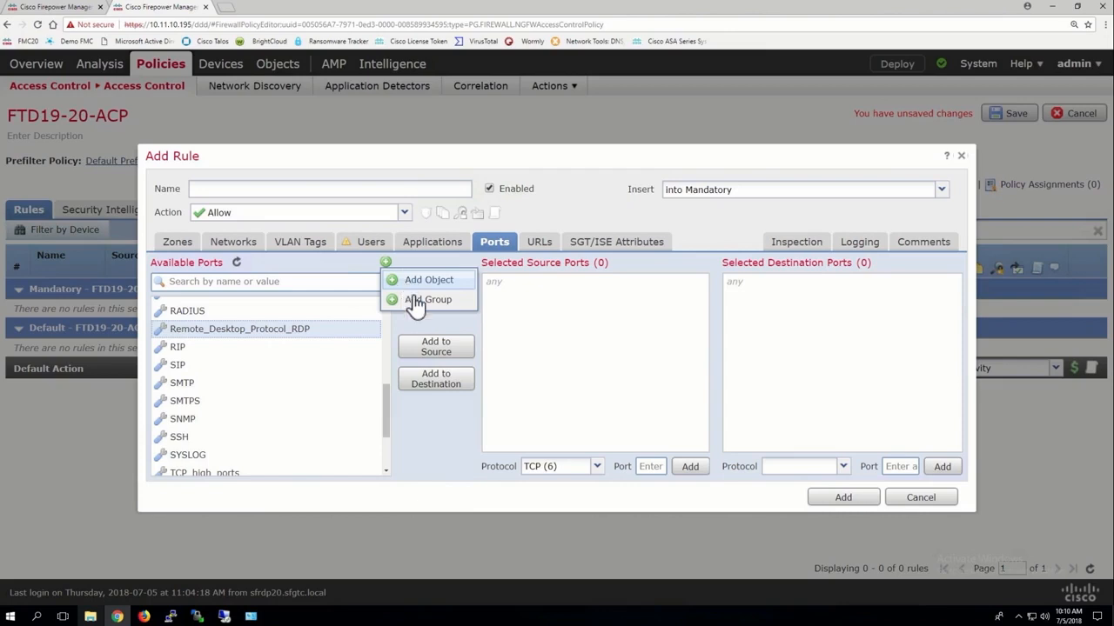
left_click(57, 7)
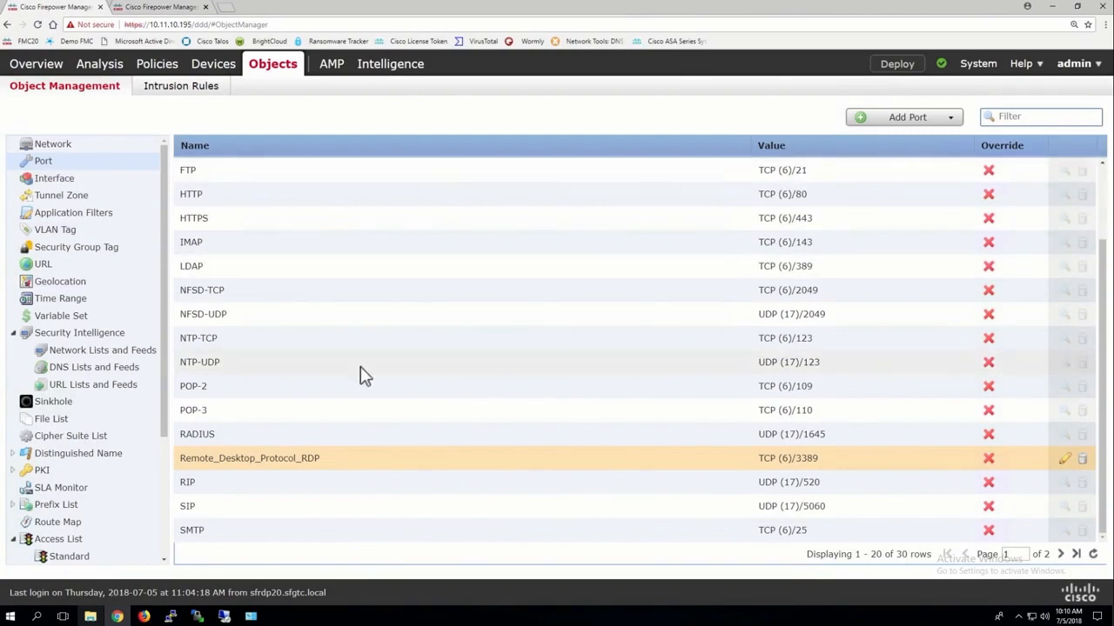
left_click(184, 8)
Add UDP port 53 manually and the DNS_over_UDP object as destination ports of the rule, and remove both entries.
left_click(787, 467)
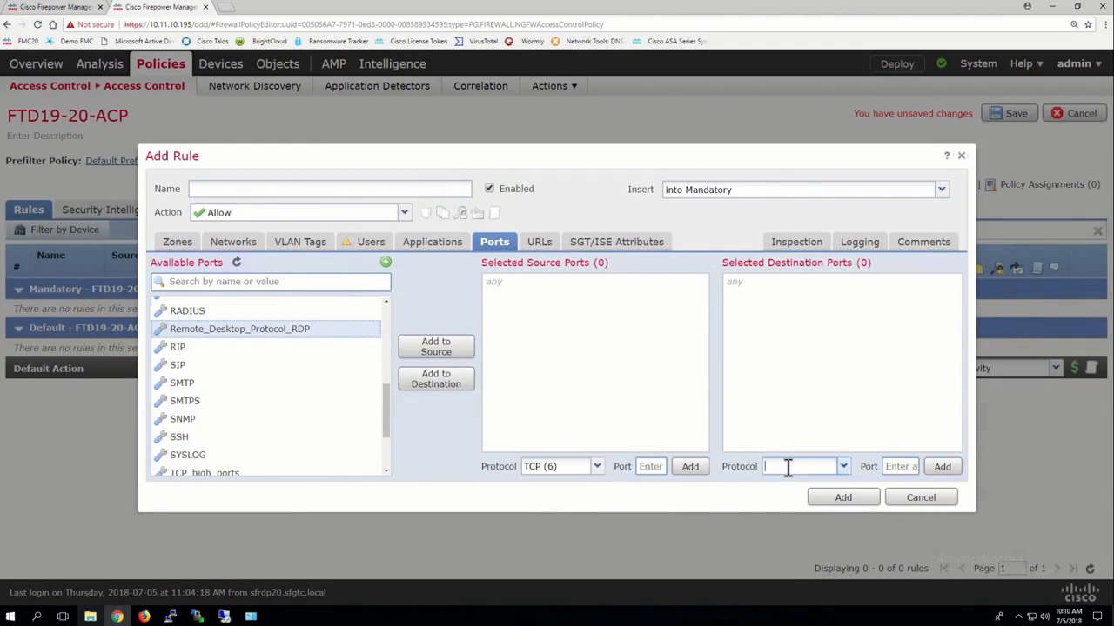
type("udp")
left_click(894, 466)
type("53")
left_click(943, 468)
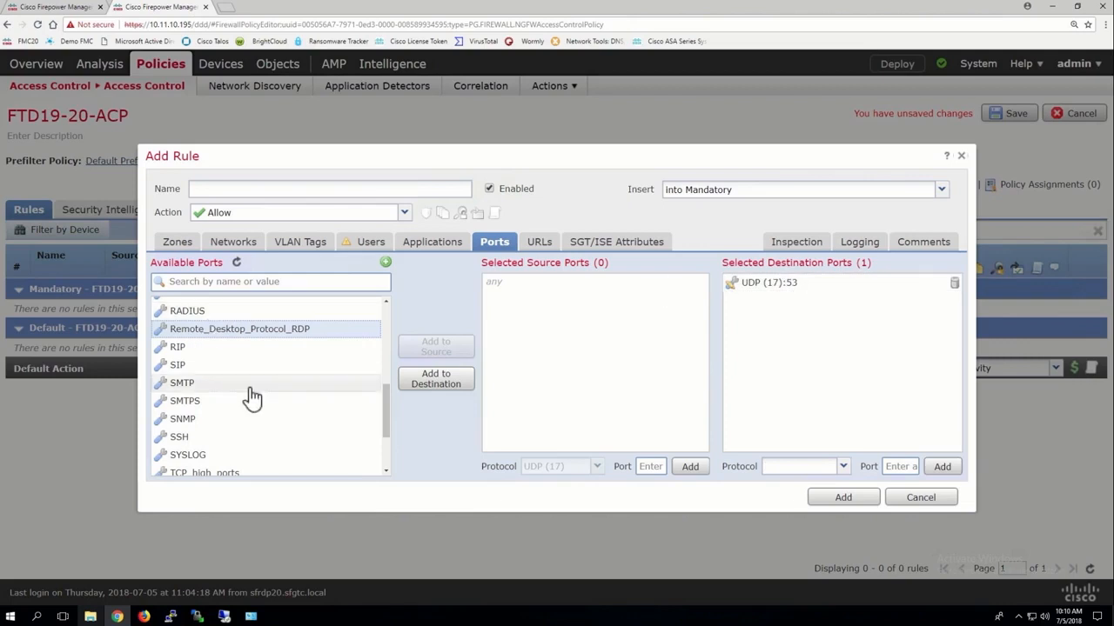
scroll(252, 398, "up", 10)
left_click(197, 361)
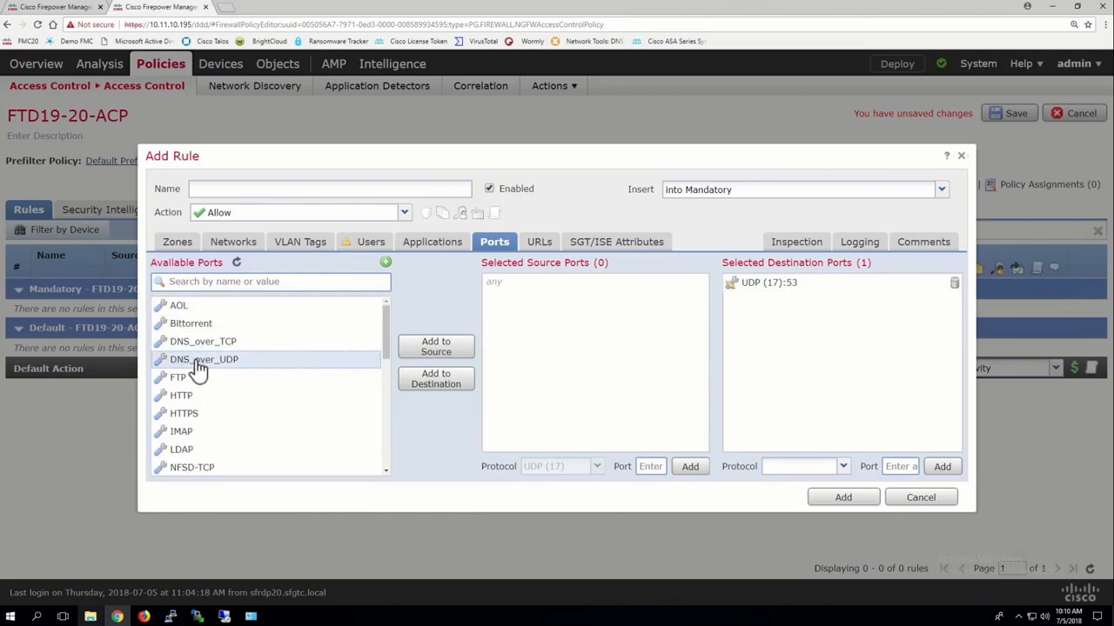
left_click(426, 387)
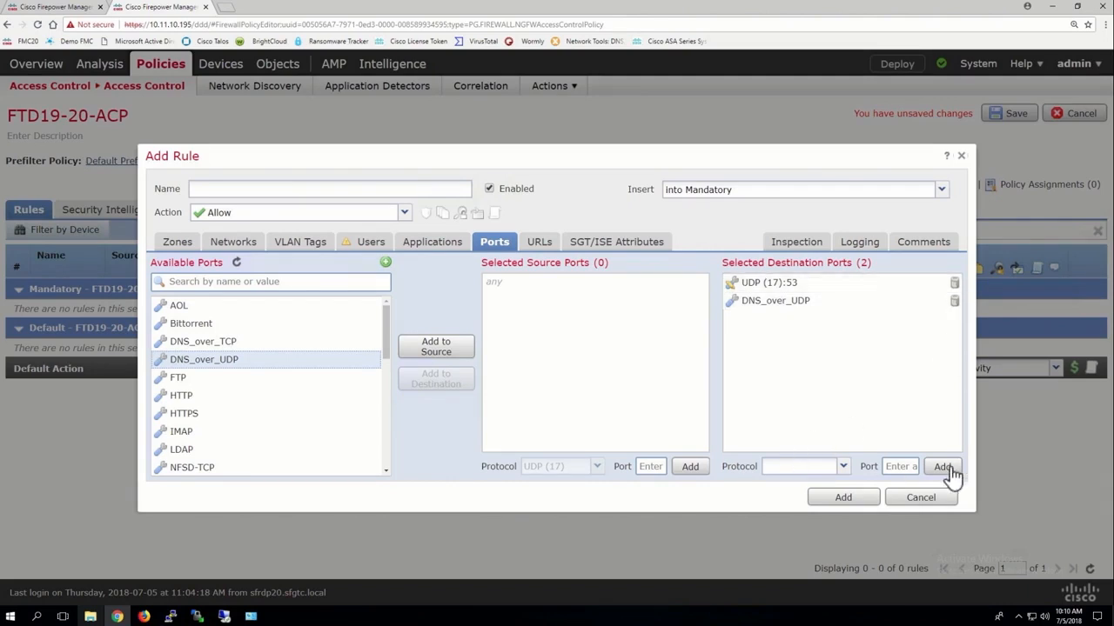
left_click(954, 284)
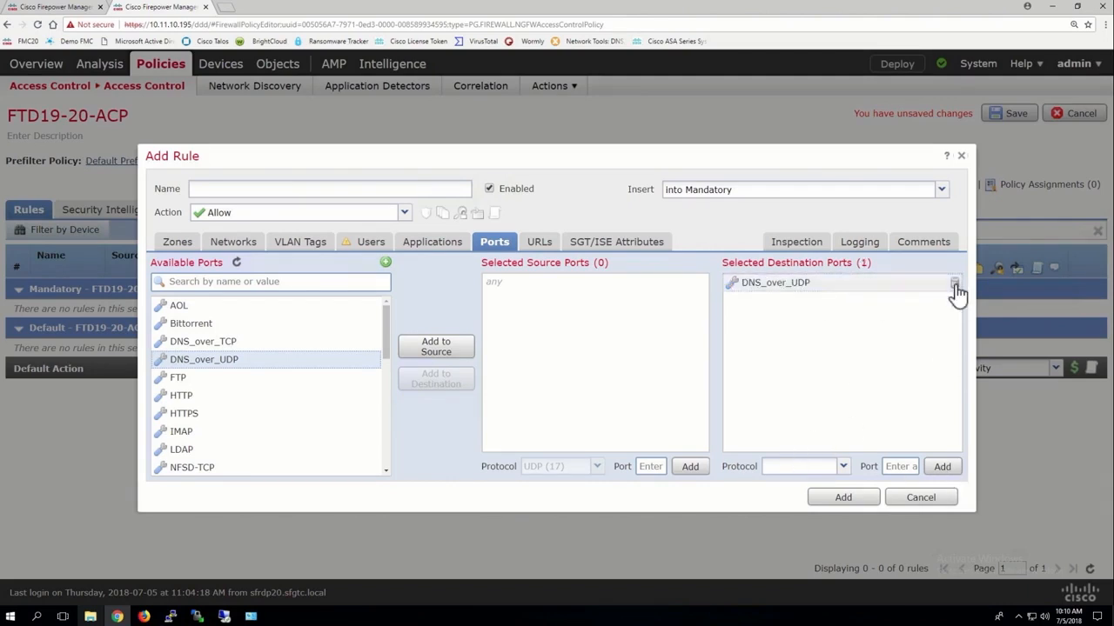
left_click(955, 285)
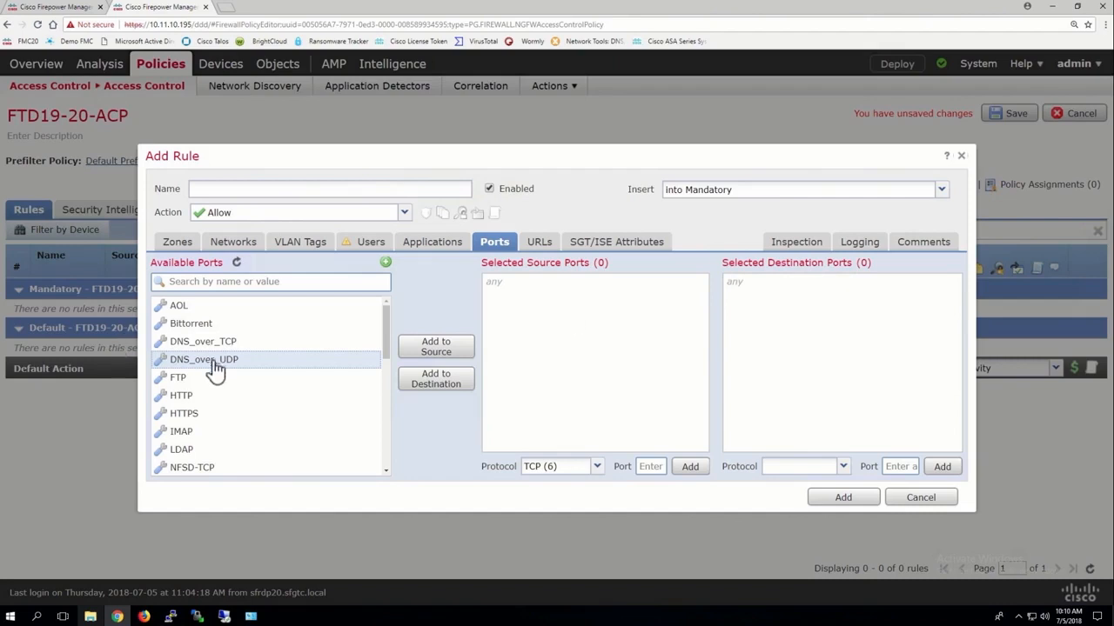
Show the interface objects in the object manager, review the form for a new security zone and cancel it.
left_click(61, 10)
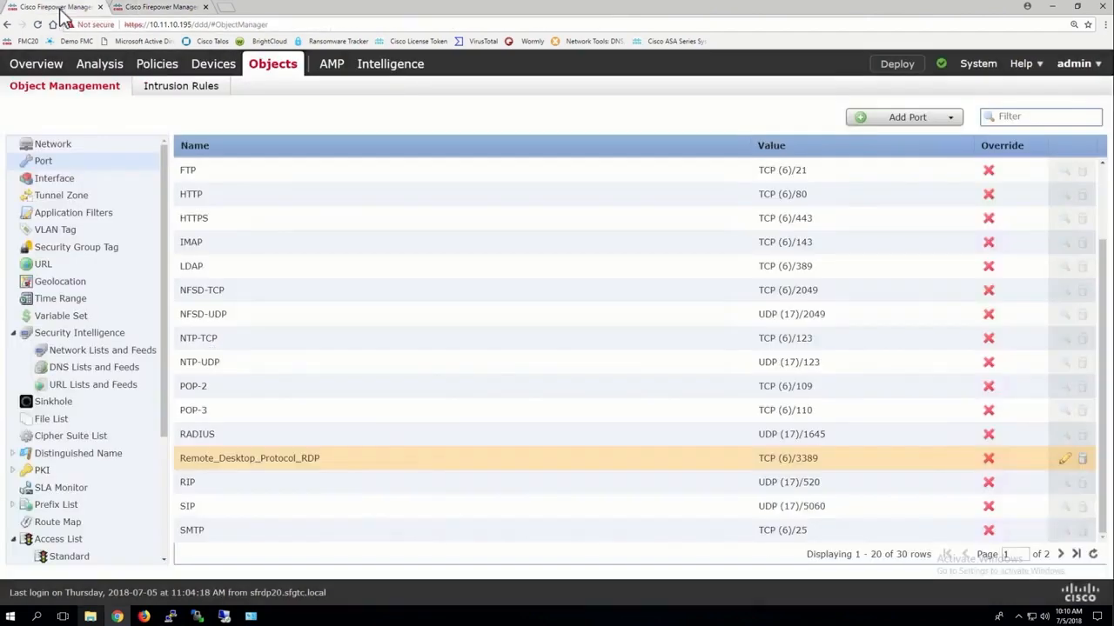
left_click(64, 179)
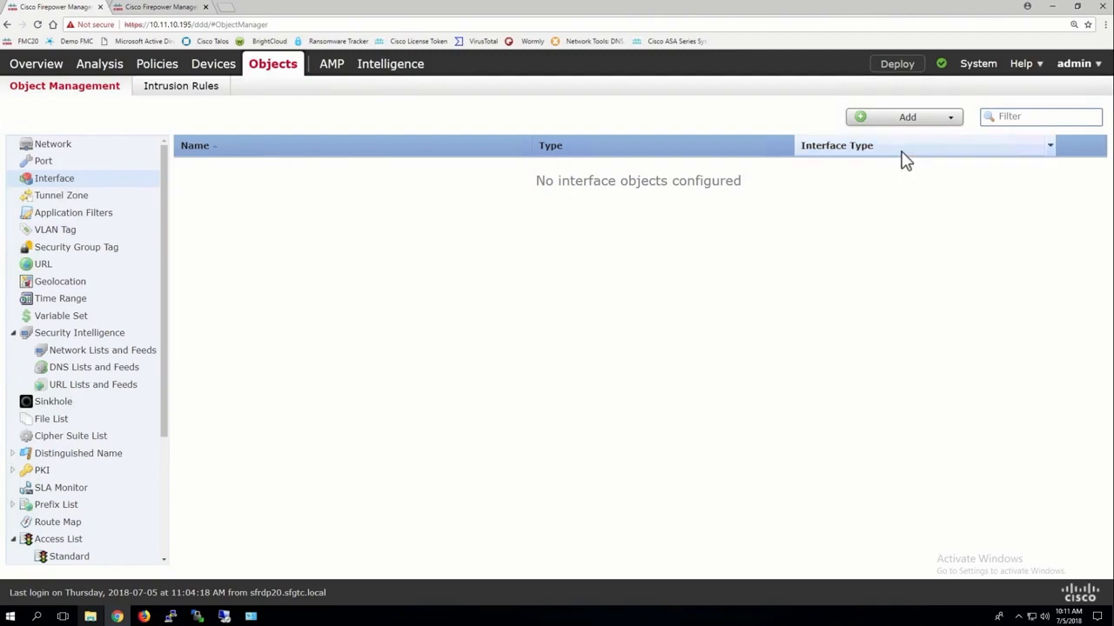
left_click(890, 123)
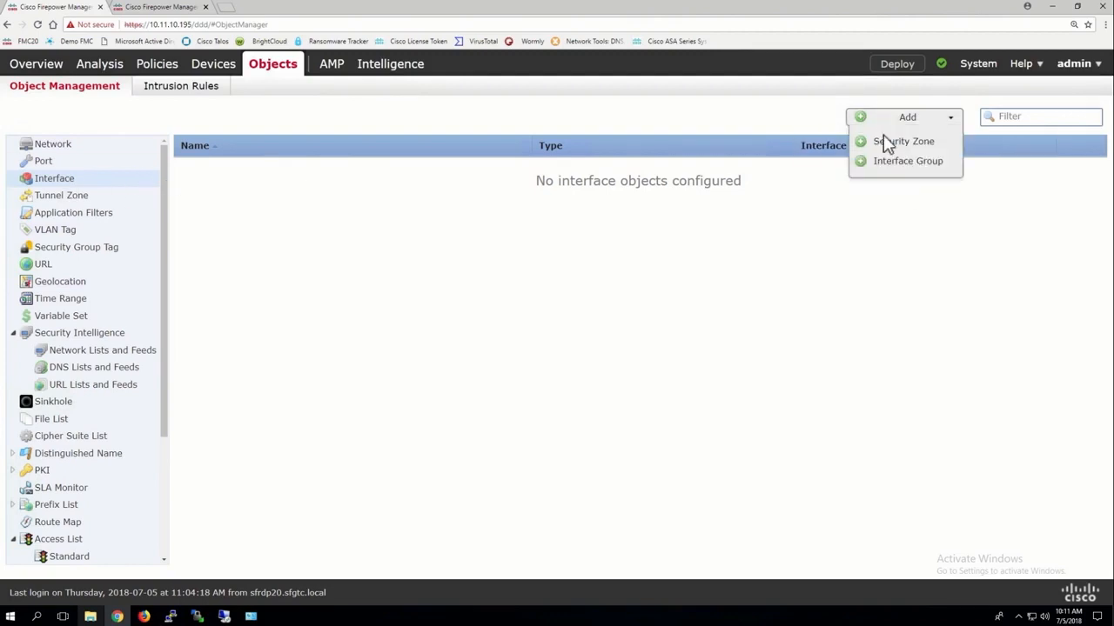
left_click(884, 143)
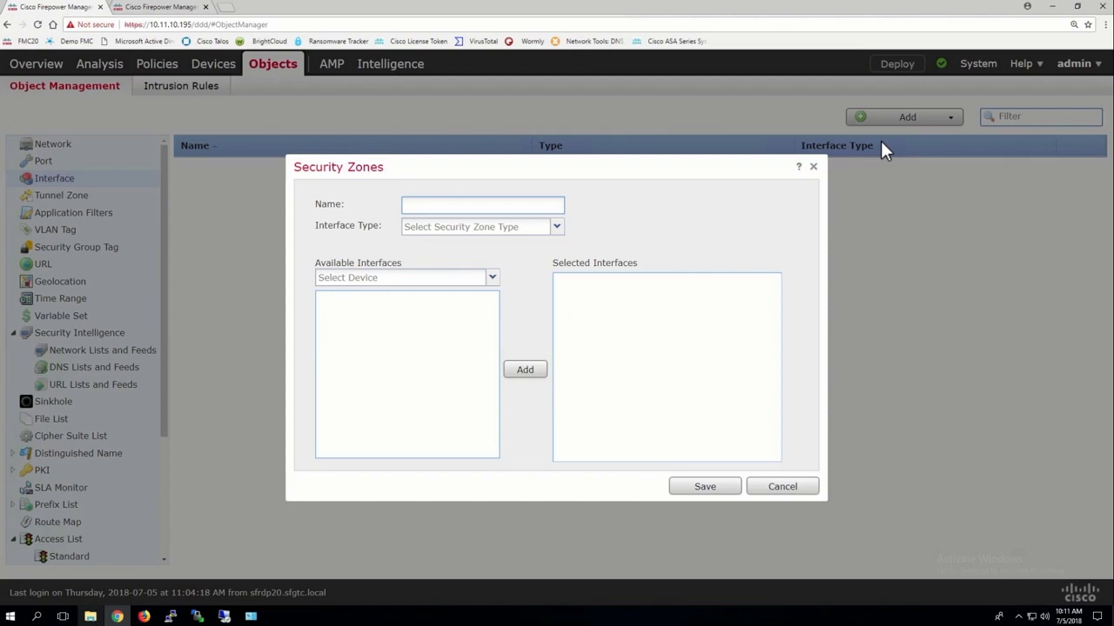
left_click(461, 227)
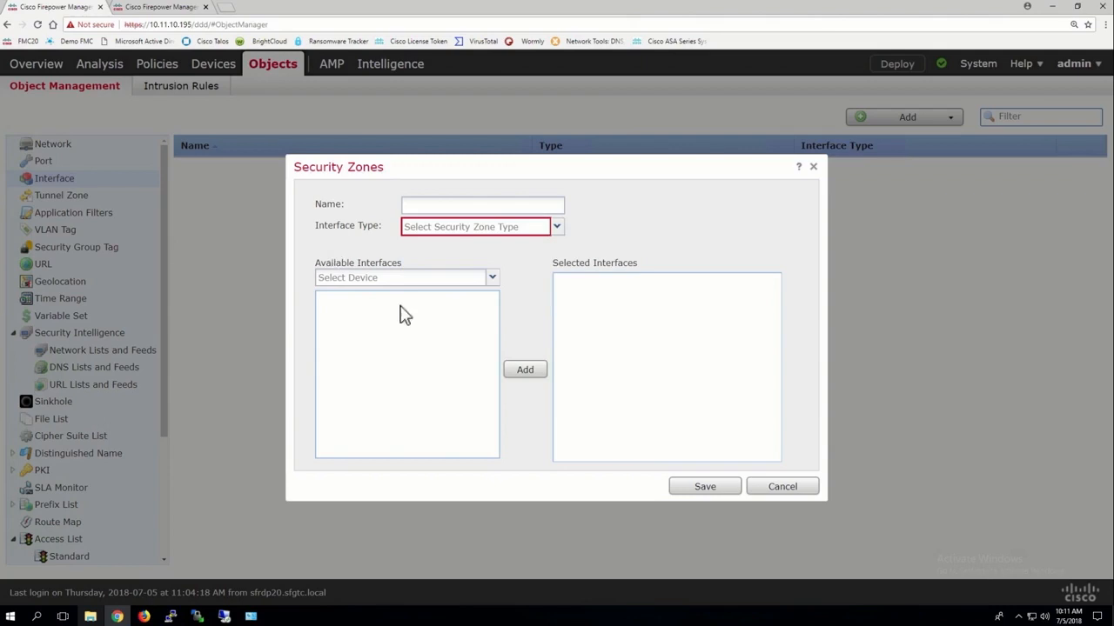
left_click(787, 488)
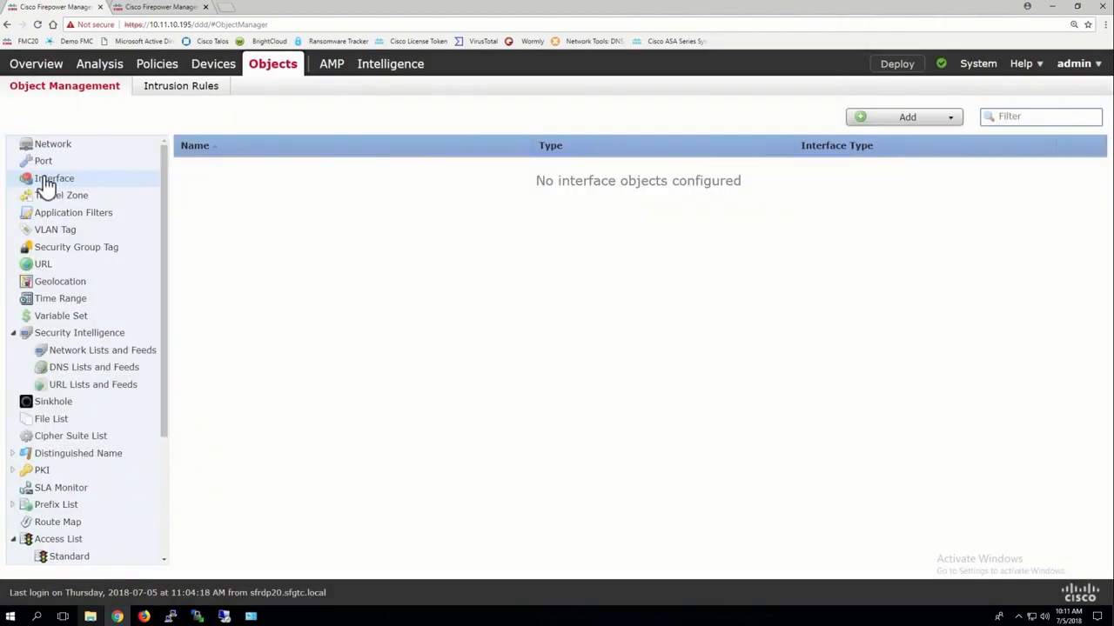
Check the available source and destination zones in the new access control rule and discard the unsaved rule.
left_click(162, 8)
left_click(182, 241)
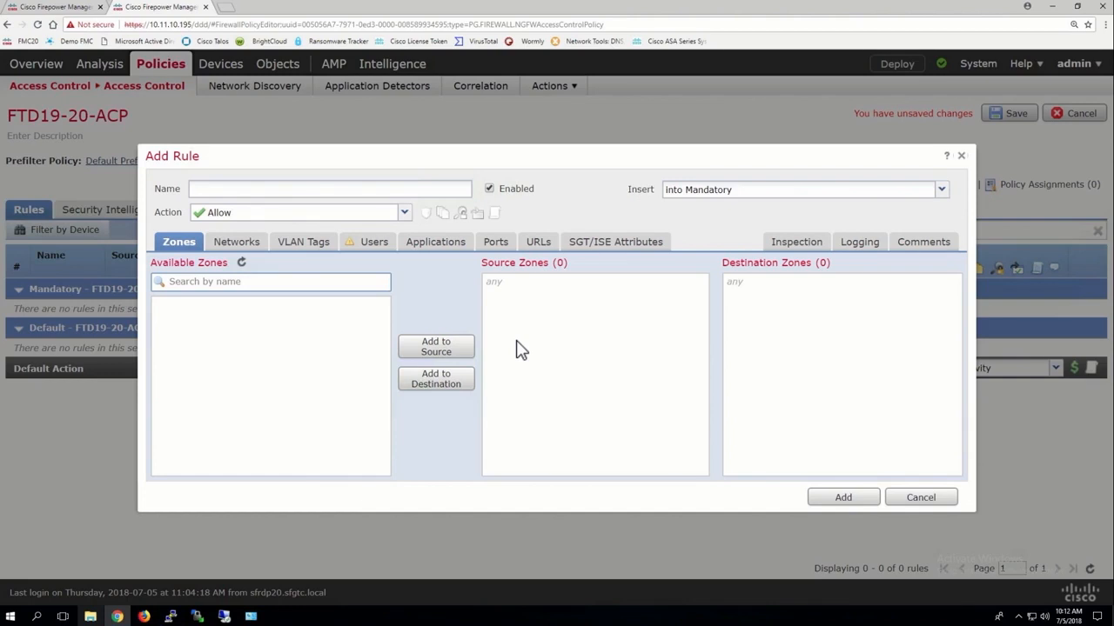
left_click(928, 502)
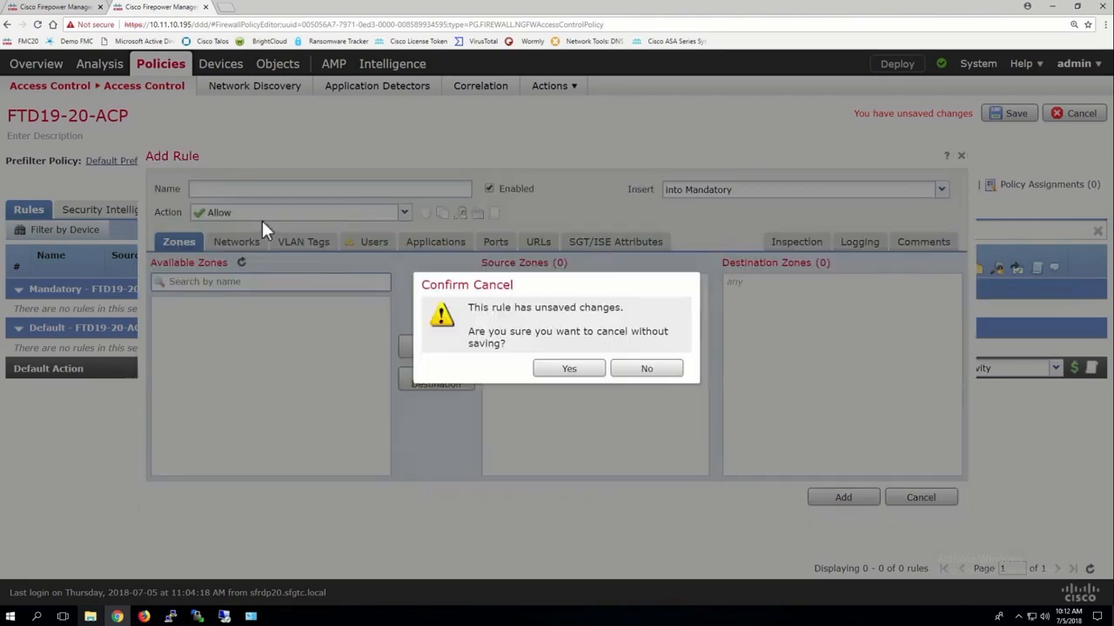
left_click(570, 371)
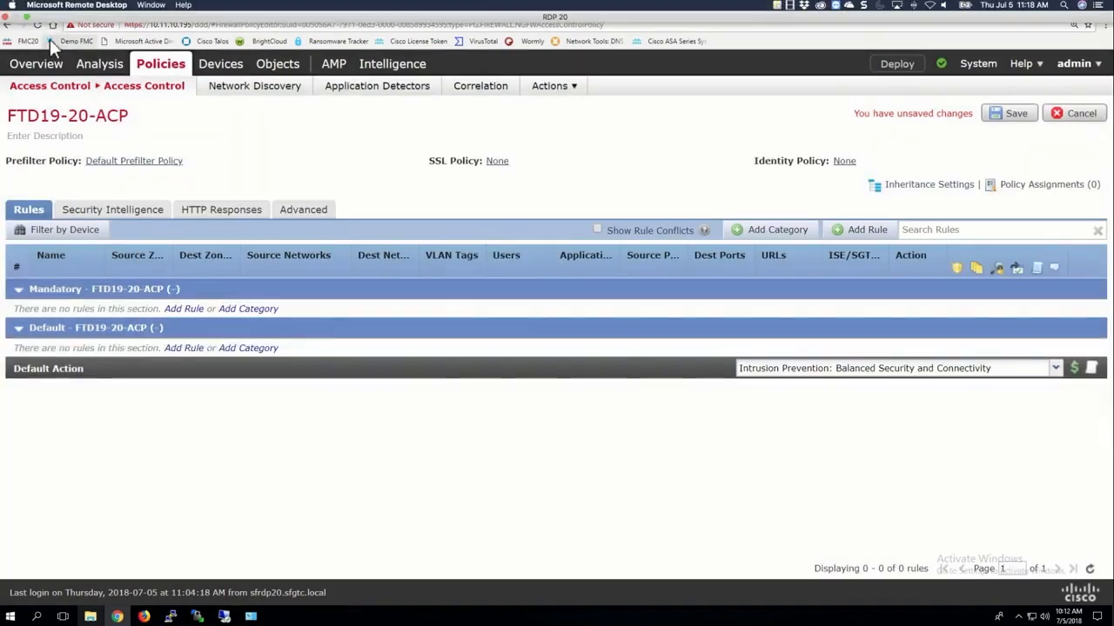
Show the tunnel zones in the object manager, review the form for a new tunnel tag and cancel it.
left_click(53, 7)
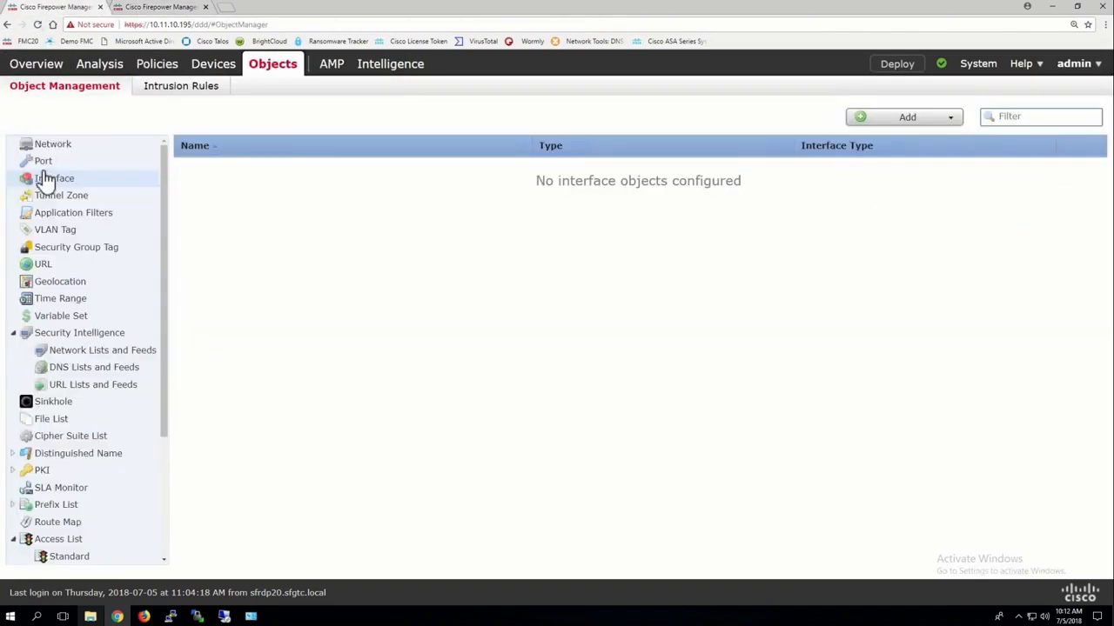
left_click(48, 198)
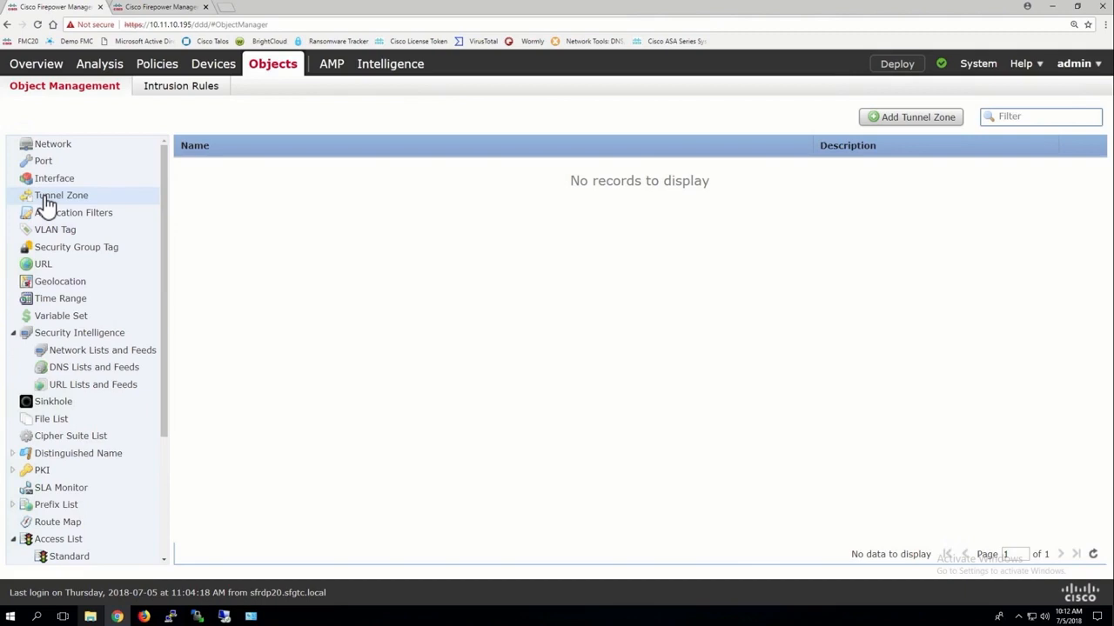
mouse_move(154, 74)
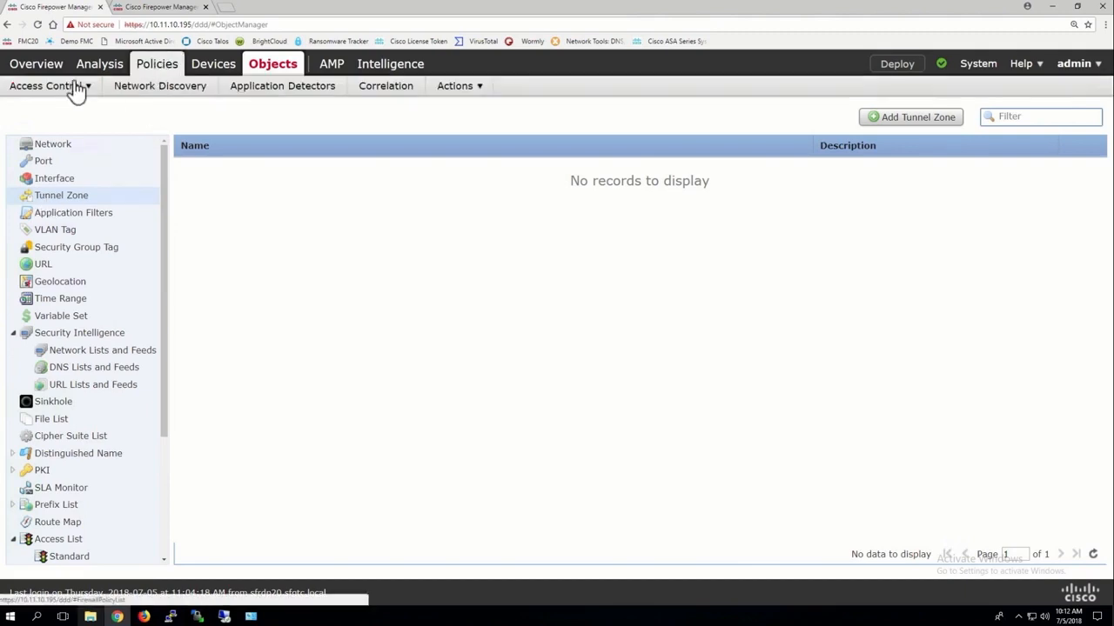
mouse_move(52, 87)
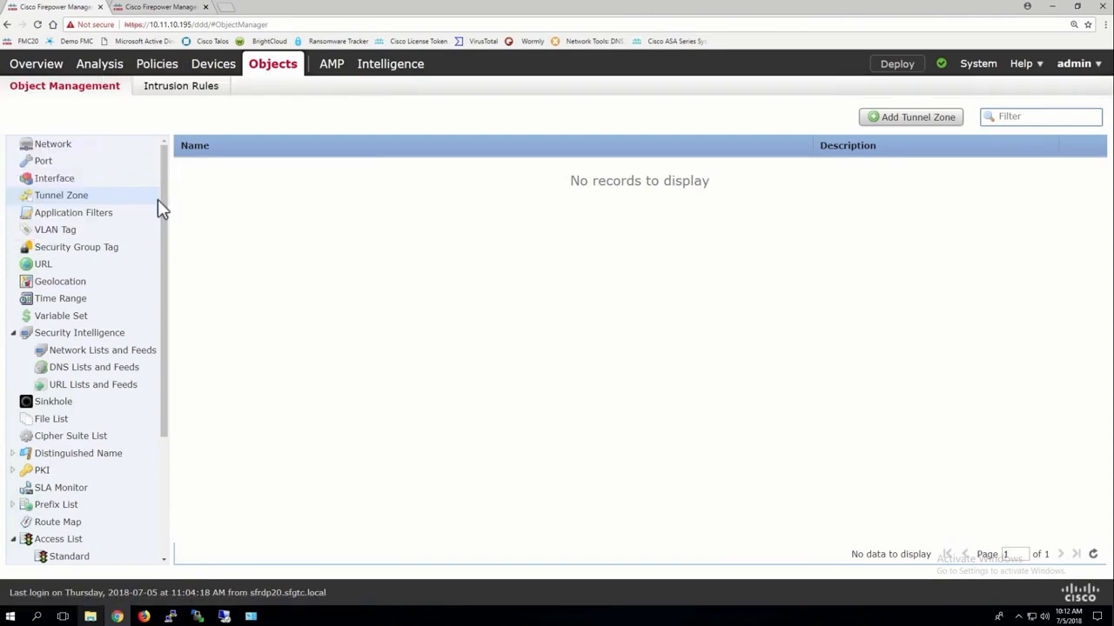
left_click(909, 122)
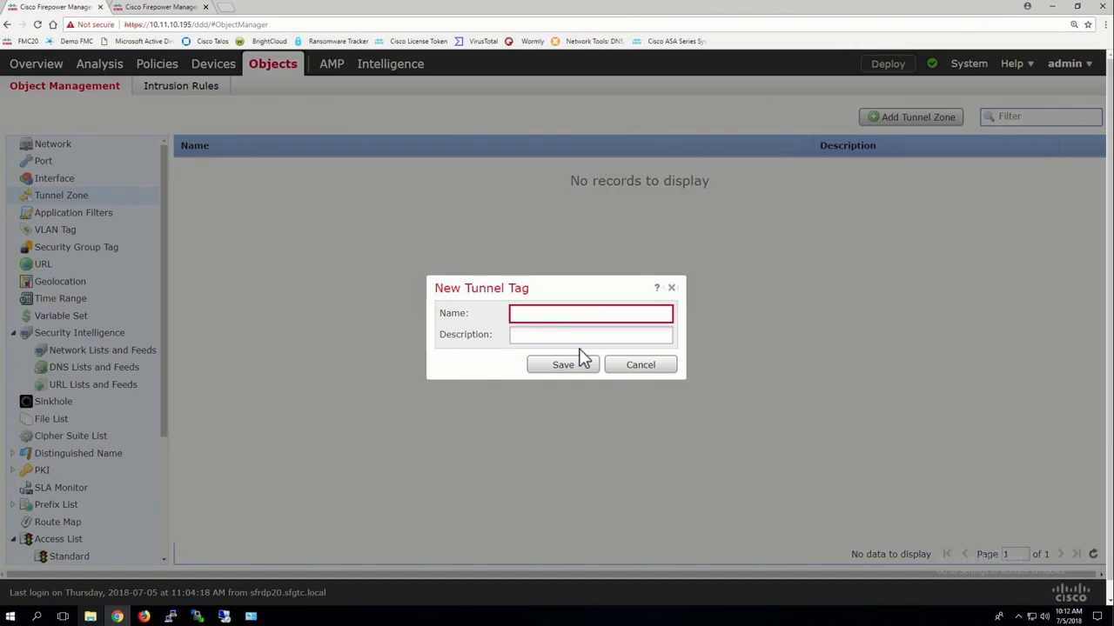
left_click(644, 369)
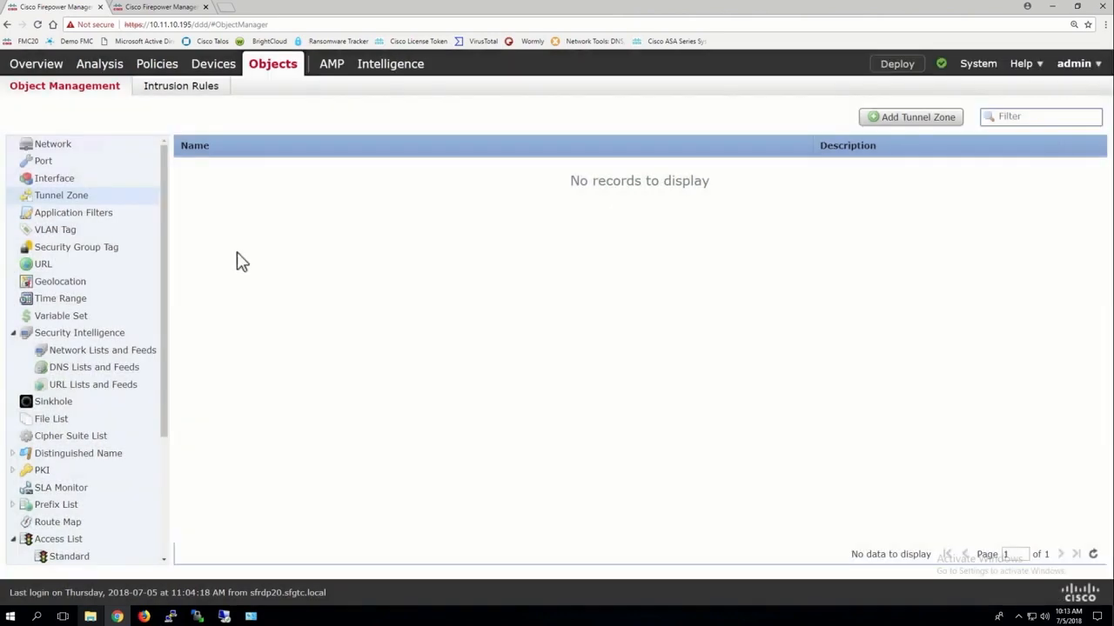
Start a new application filter object and show the application conditions of a new access control rule in the FTD19-20-ACP policy.
left_click(86, 217)
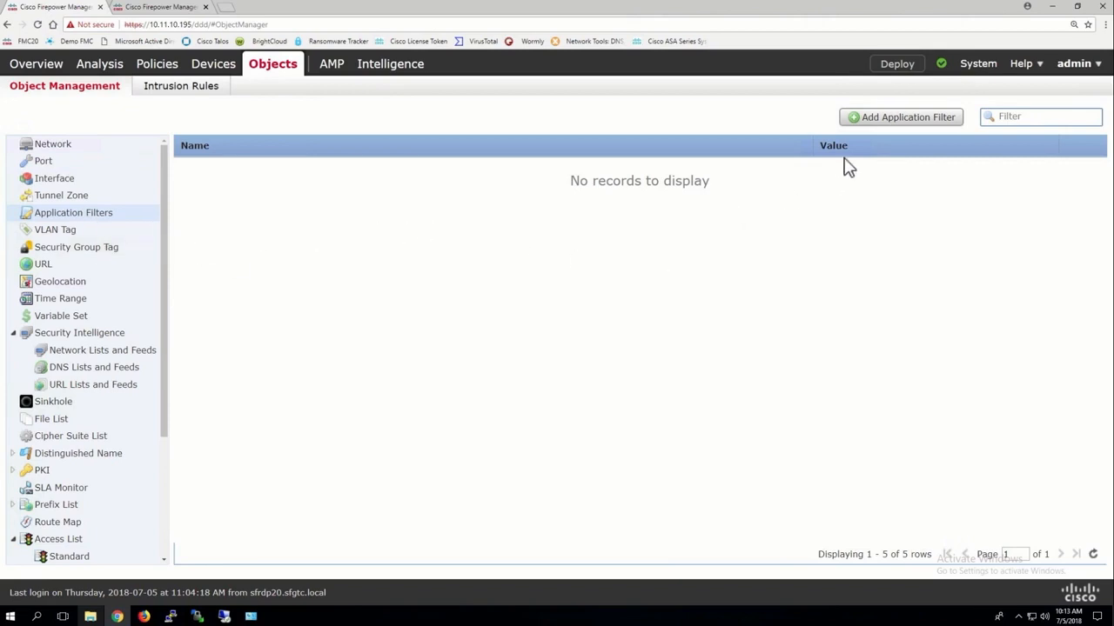
left_click(909, 118)
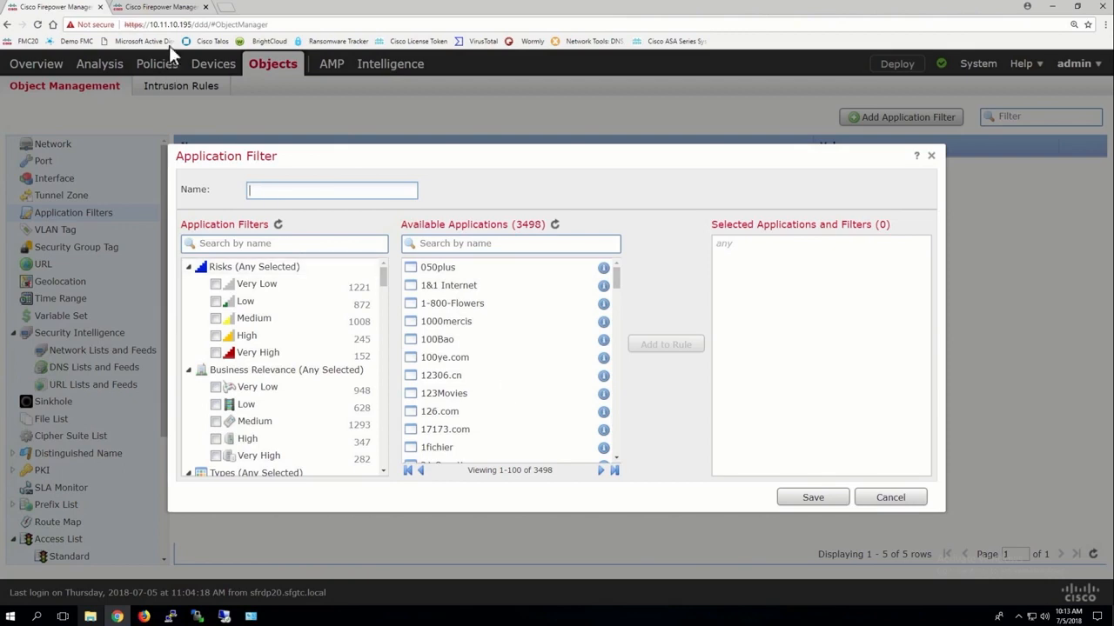
left_click(156, 8)
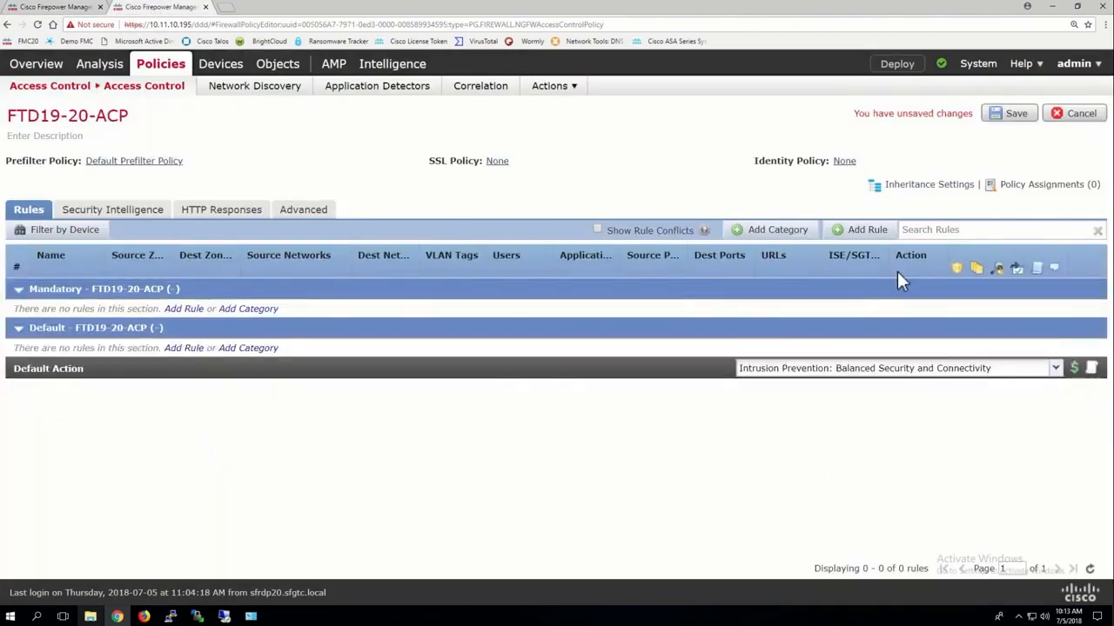
left_click(857, 233)
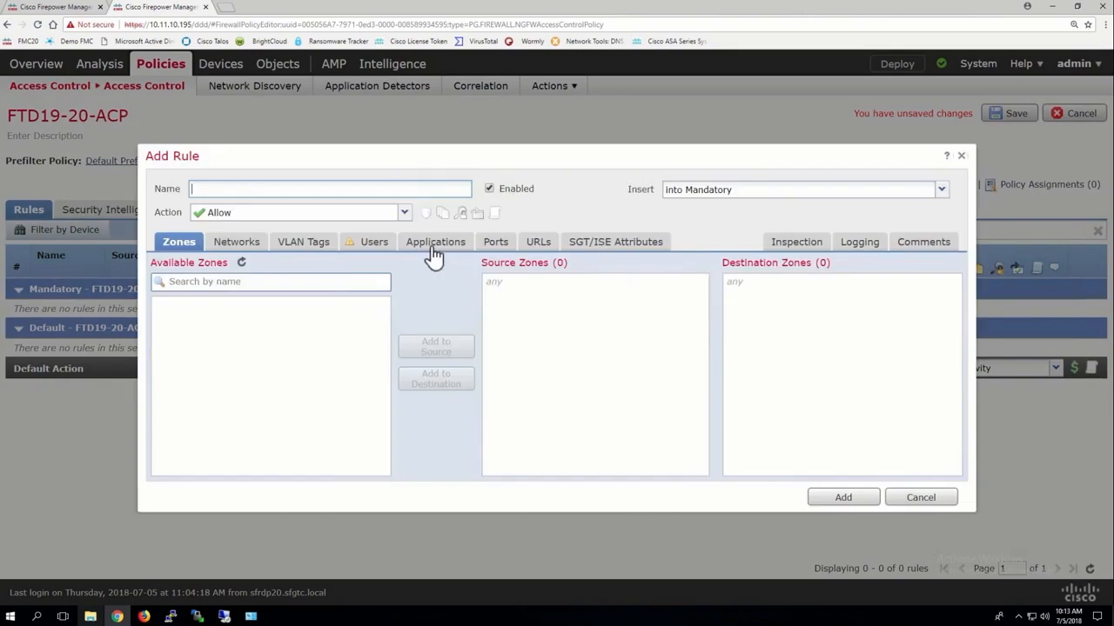
left_click(433, 247)
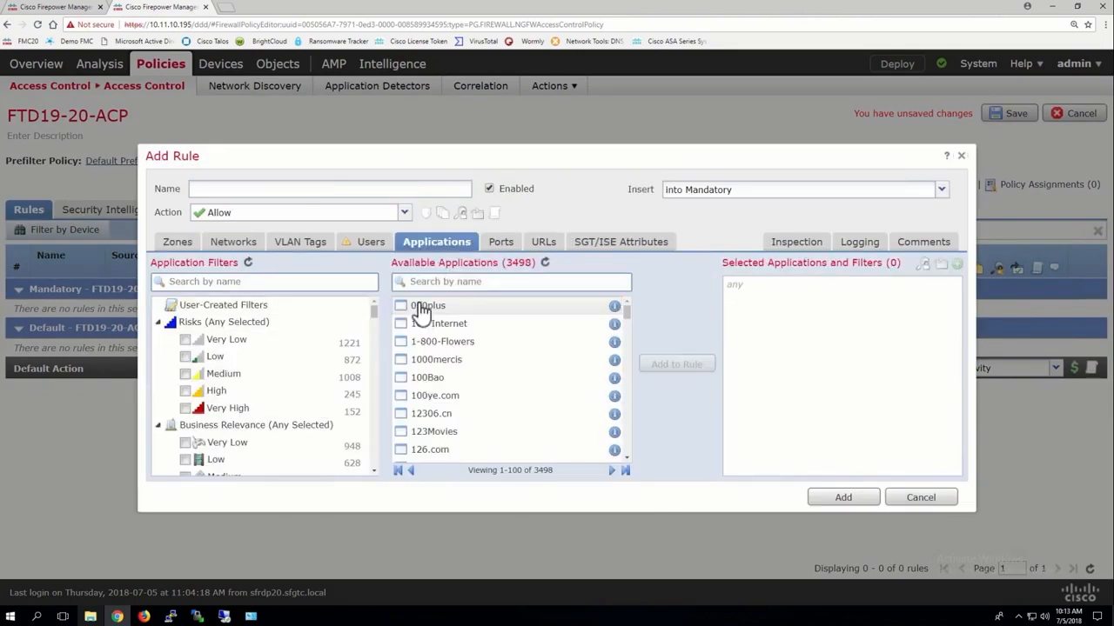
Examine the URL categories offered in the rule editor and return to the rule's application conditions.
left_click(541, 242)
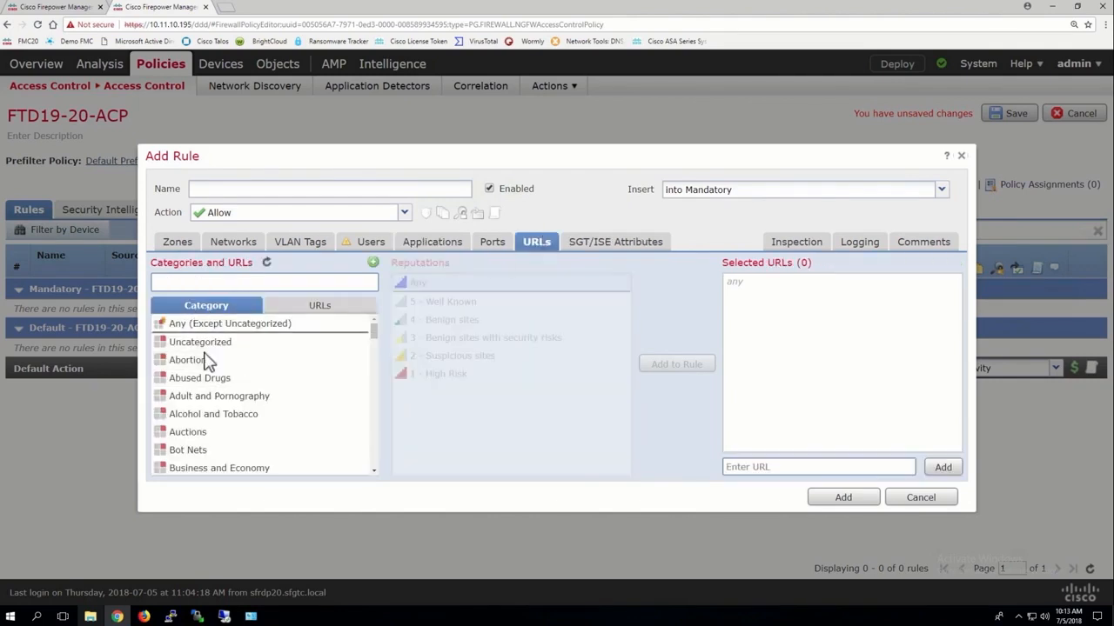
scroll(214, 387, "down", 15)
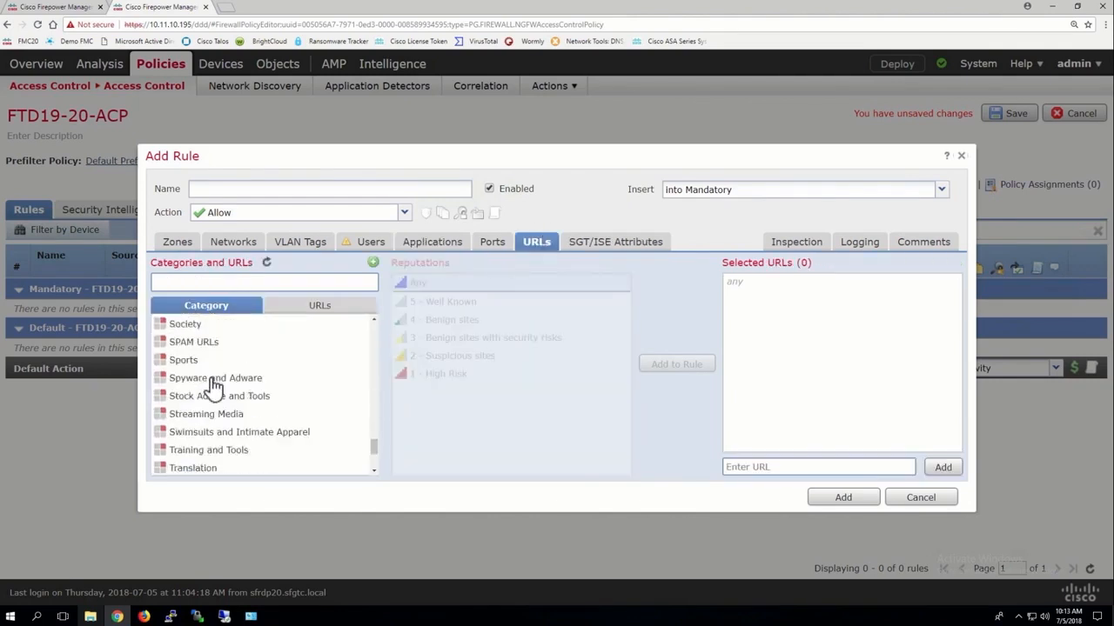
scroll(214, 385, "up", 15)
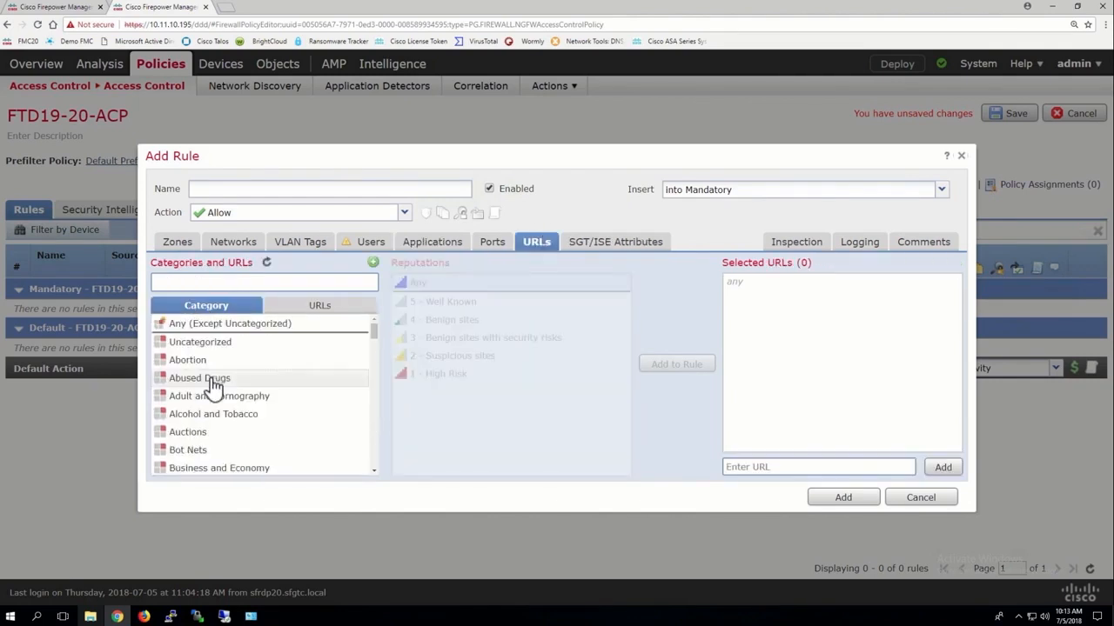
left_click(433, 243)
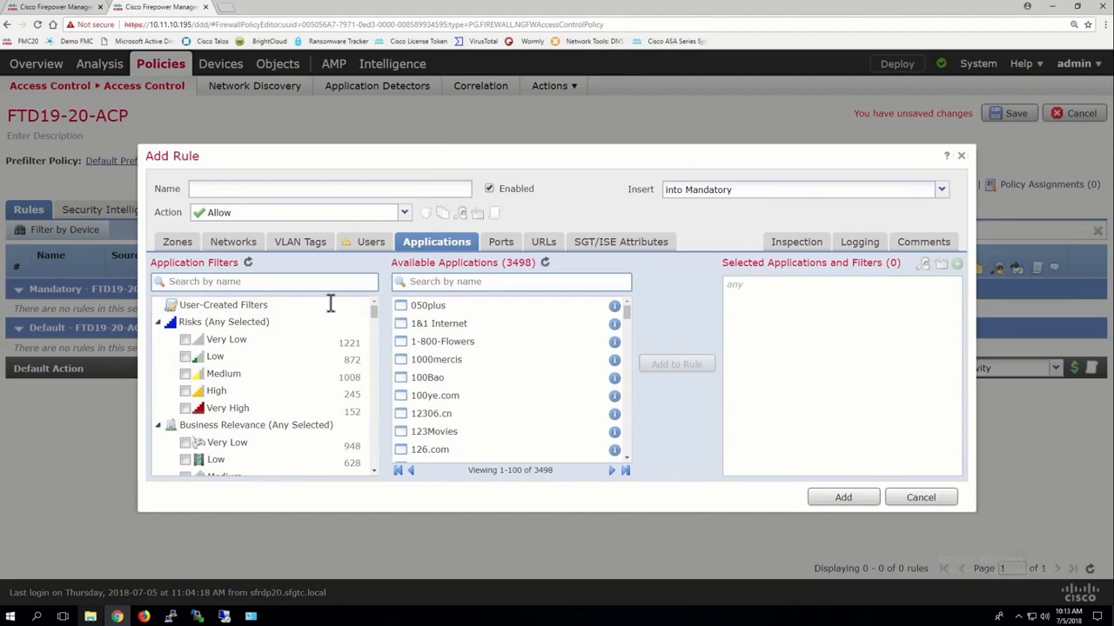
Return to the open application filter form and name the filter Non-Work_Sites.
left_click(74, 12)
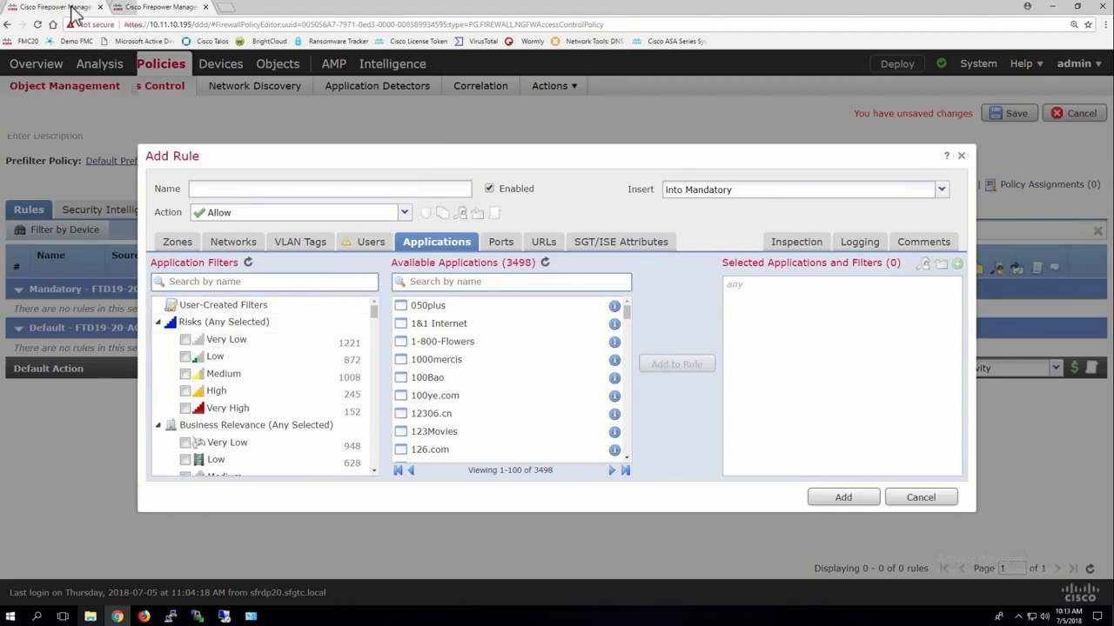
type("N")
key("BackSpace")
type("N")
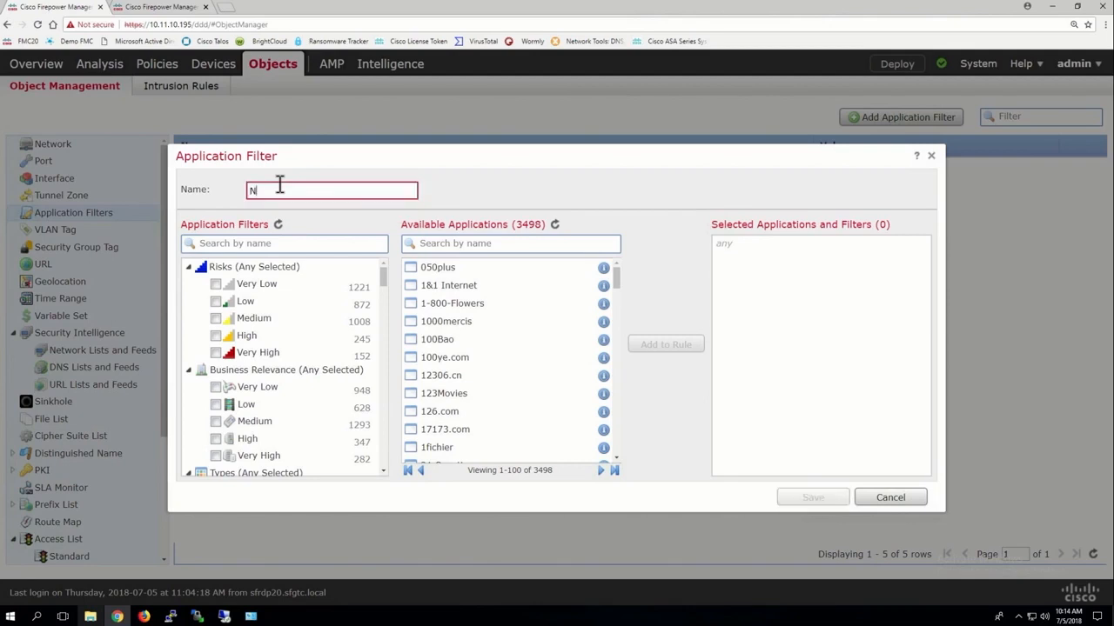
type("on-Work_Sites")
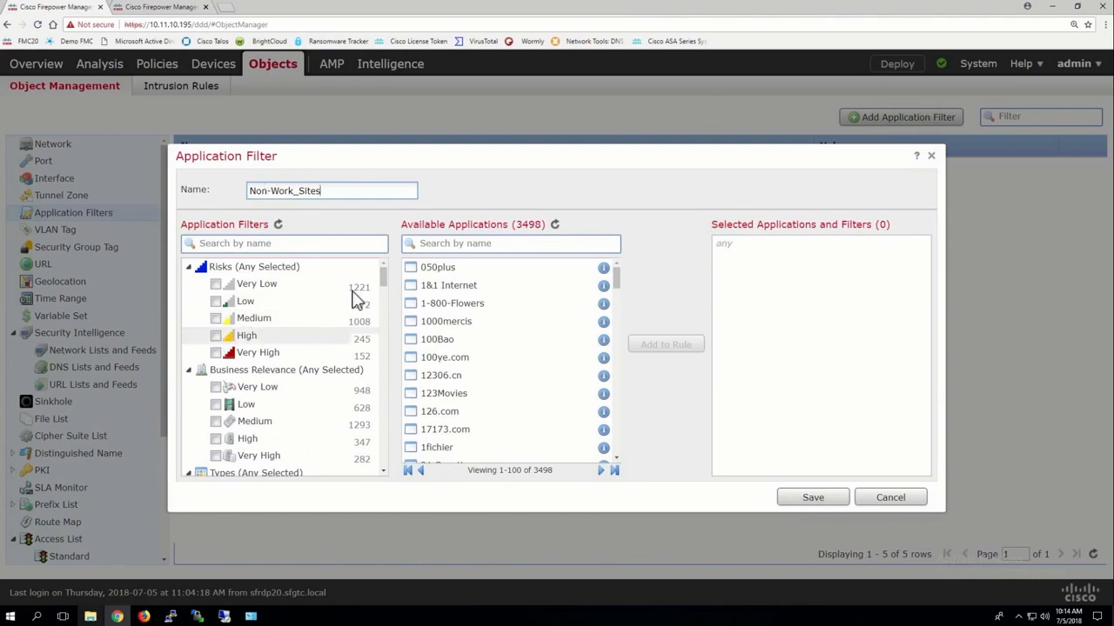
Limit the filter to High and Very High risks with Very Low and Low business relevance.
left_click(215, 337)
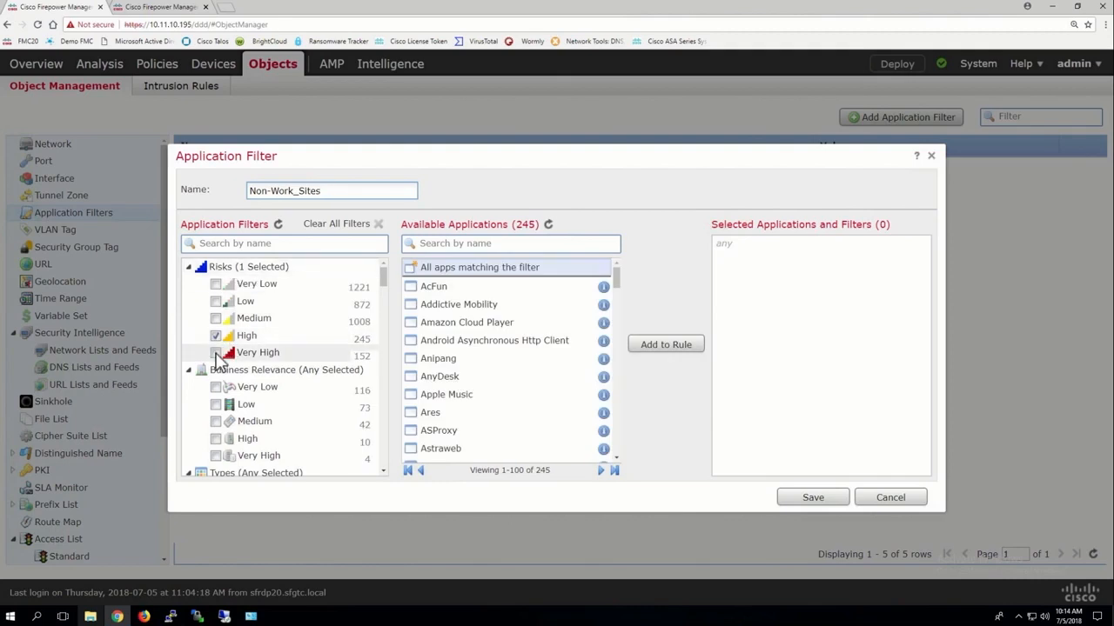
left_click(216, 354)
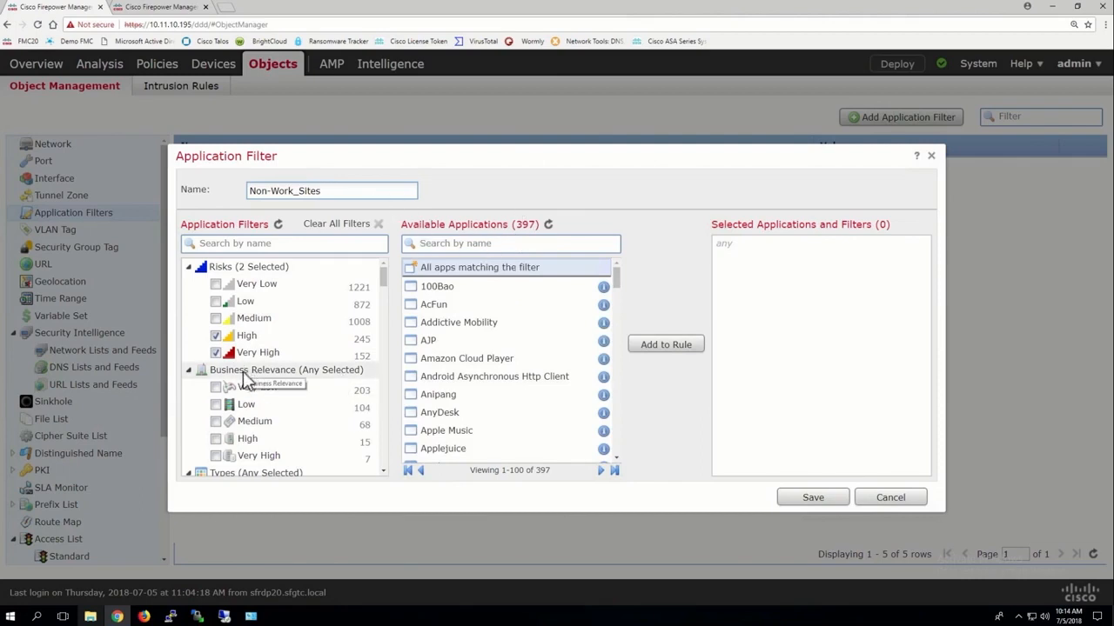
left_click(217, 405)
left_click(217, 388)
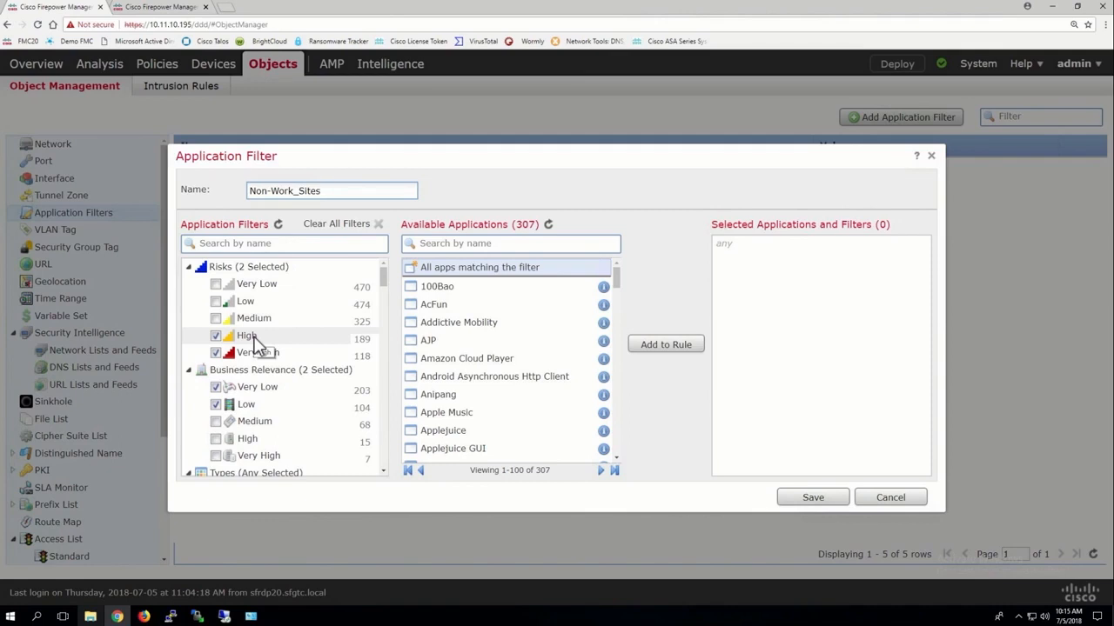
Extend the filter's name to Non-Work_Sites-high-risk, add all matching applications to it and save it.
left_click(326, 193)
type("High")
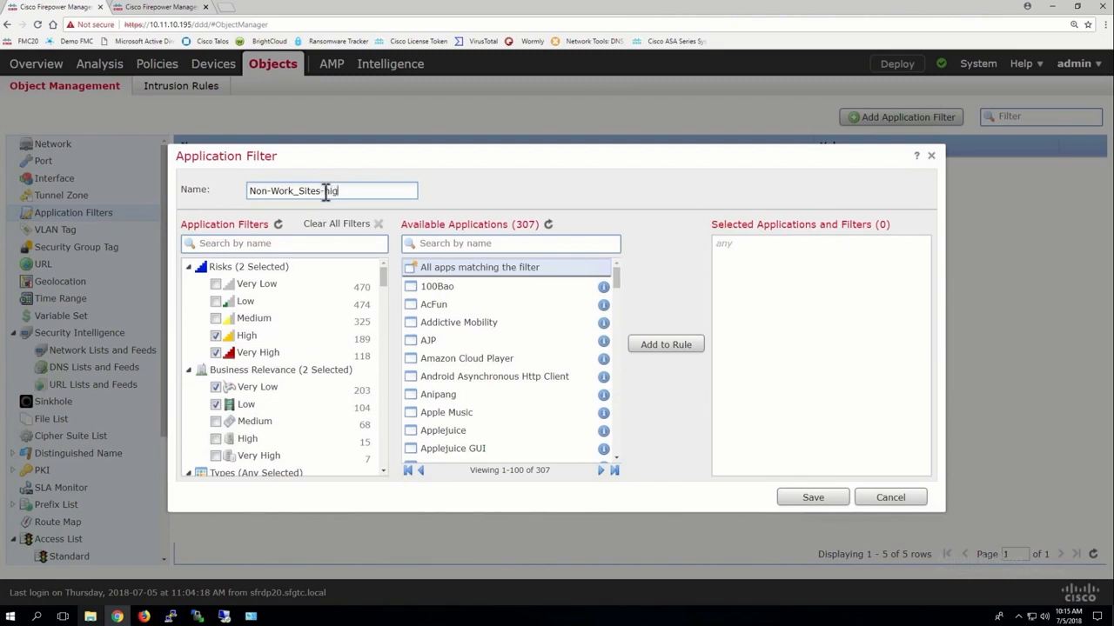
type("-risk")
left_click(666, 345)
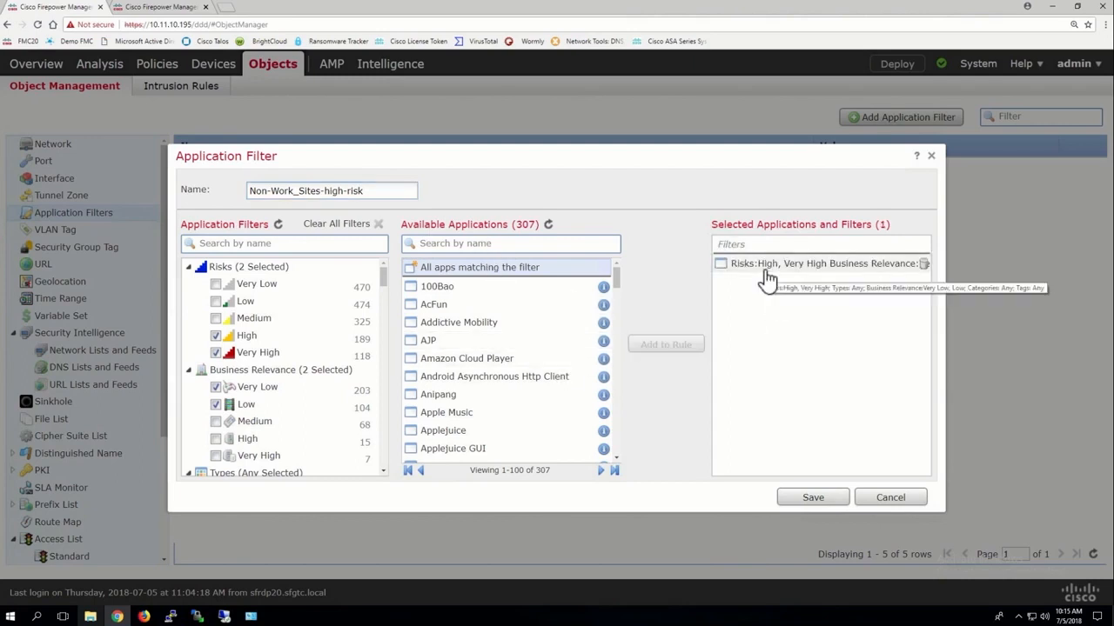
left_click(809, 497)
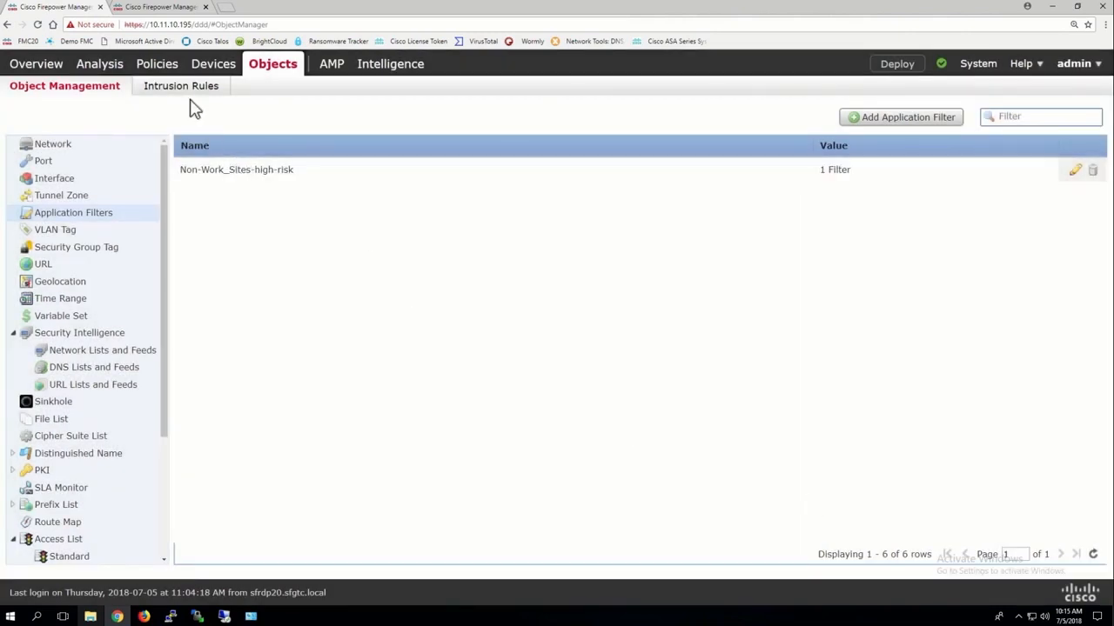
Refresh the new rule's application filters, add Non-Work_Sites-high-risk with the action set to Block, and remove the filter entry again.
left_click(167, 8)
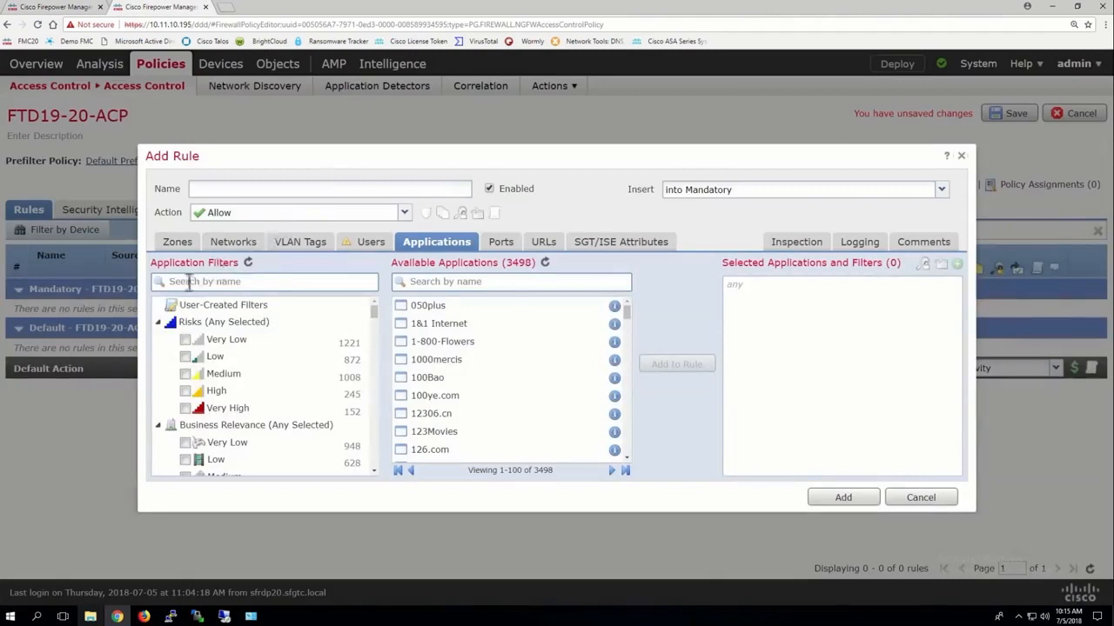
left_click(248, 263)
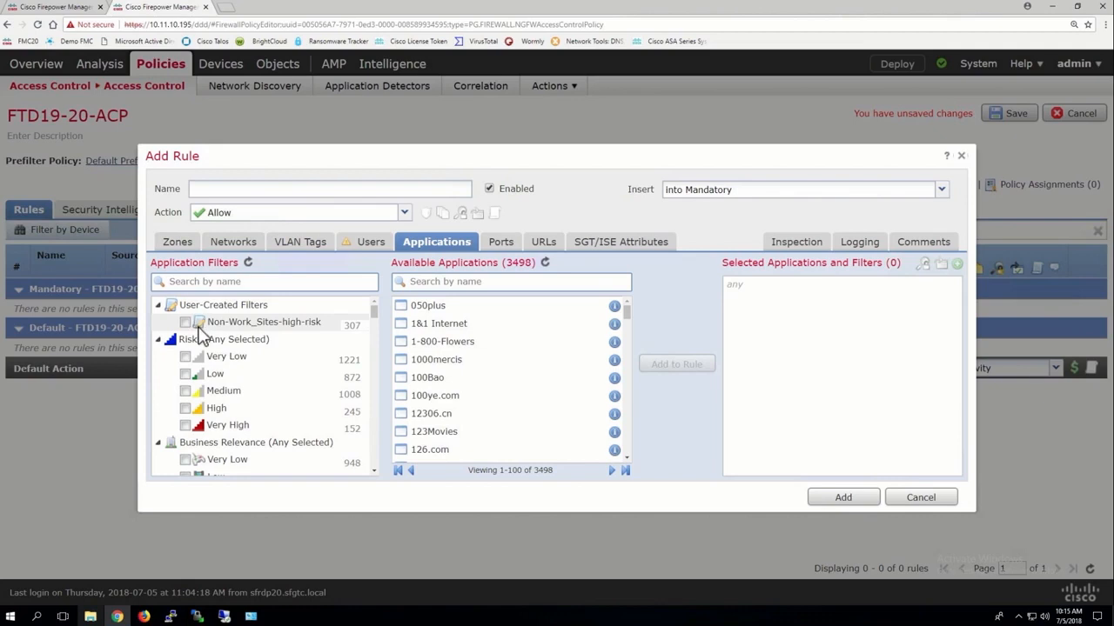
left_click(186, 323)
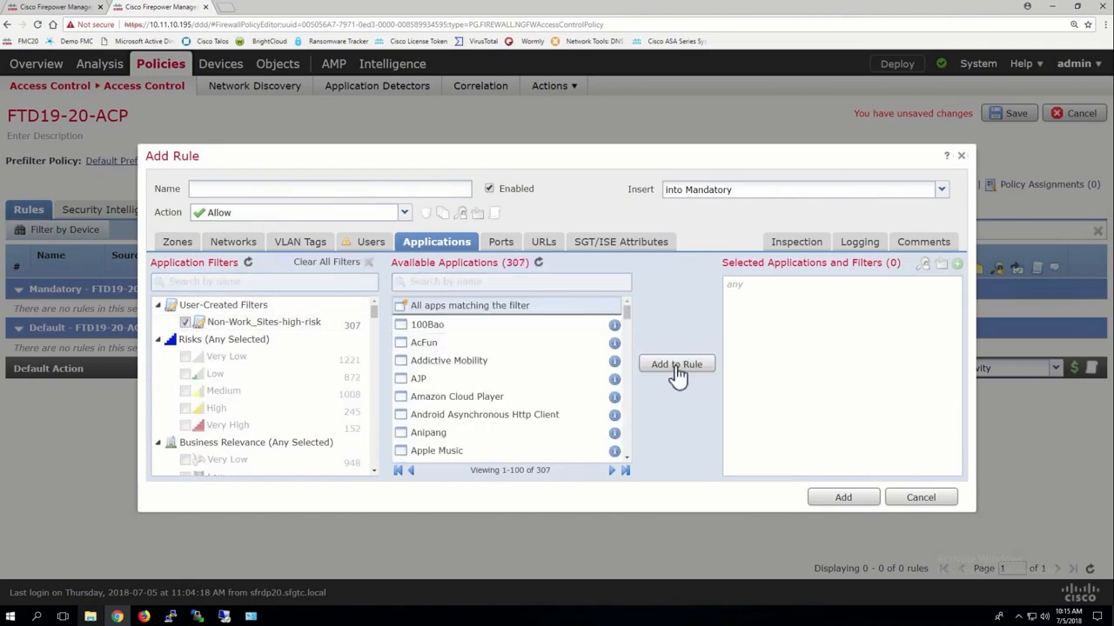
left_click(677, 367)
left_click(248, 214)
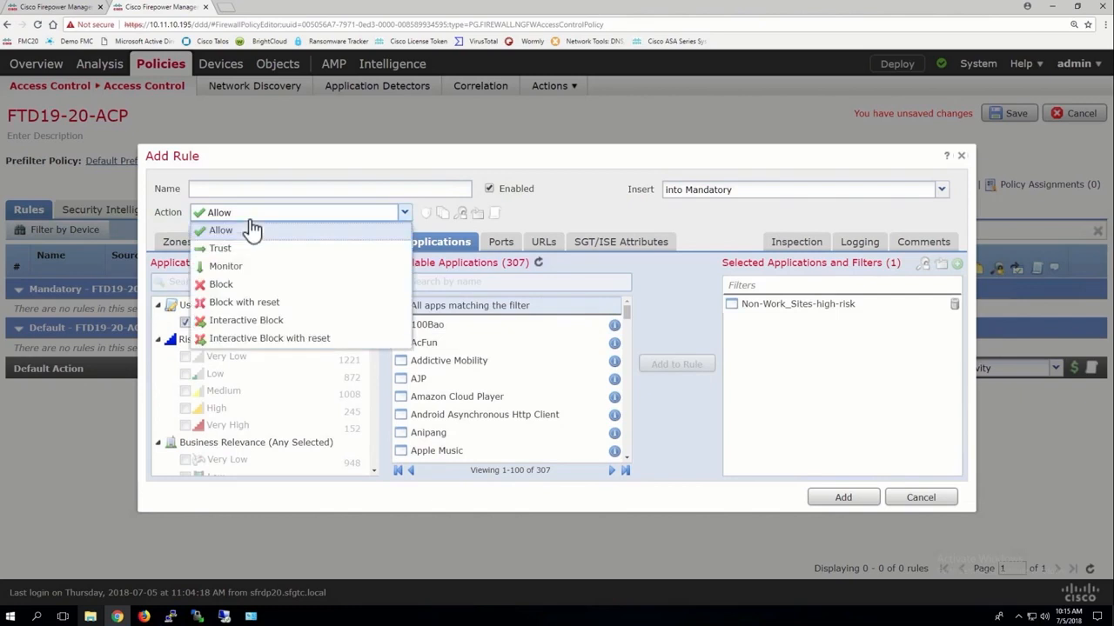
left_click(223, 286)
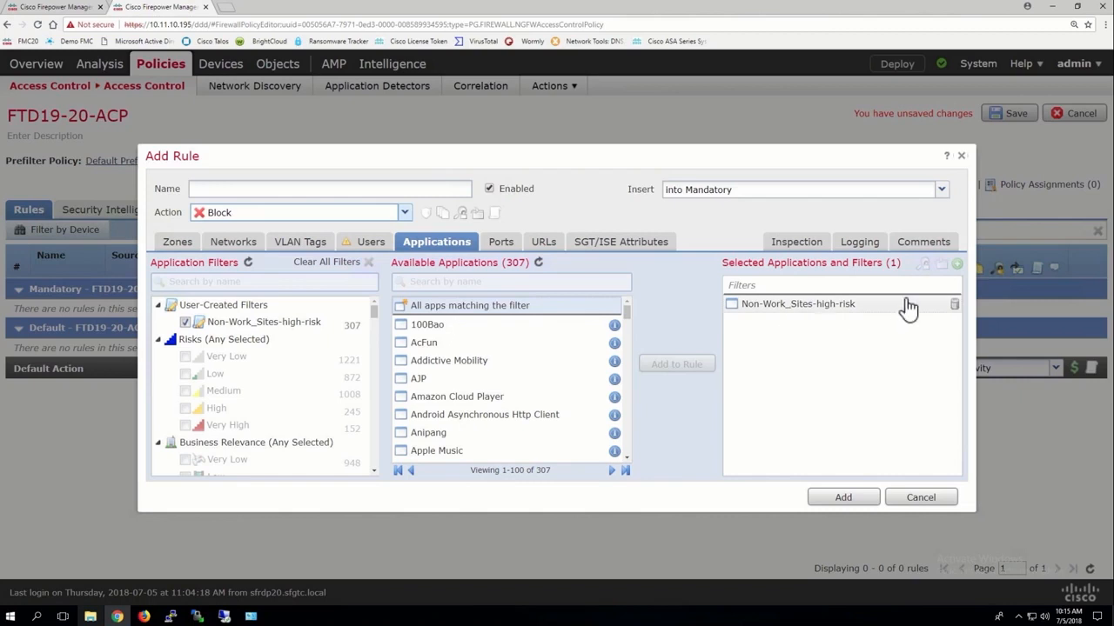
left_click(954, 303)
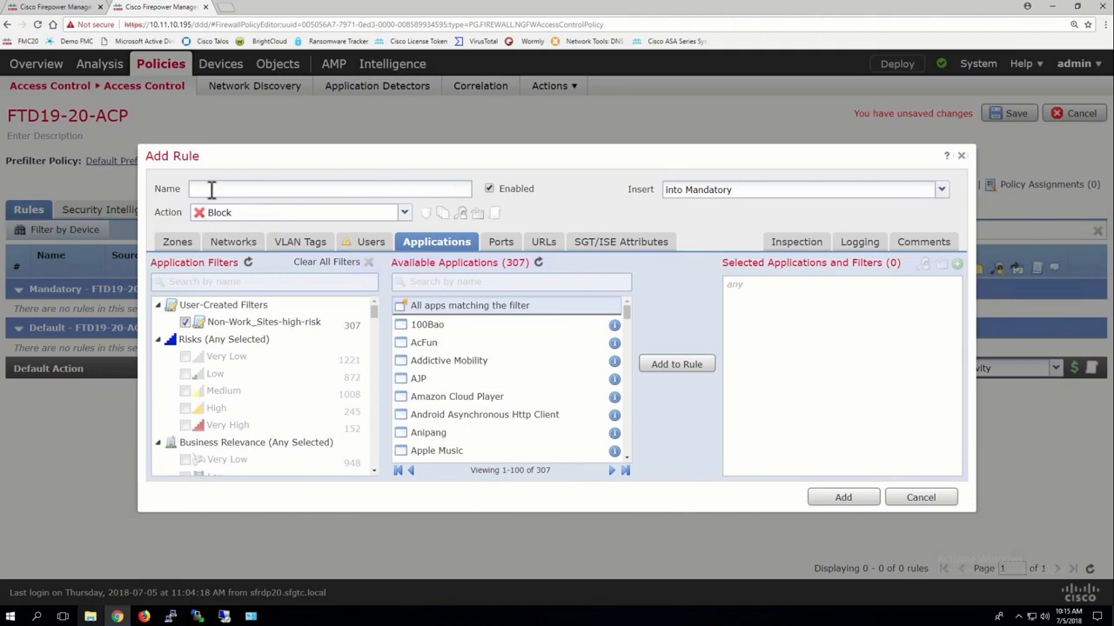
Start another application filter in the object manager and name it Resume-sites.
left_click(70, 14)
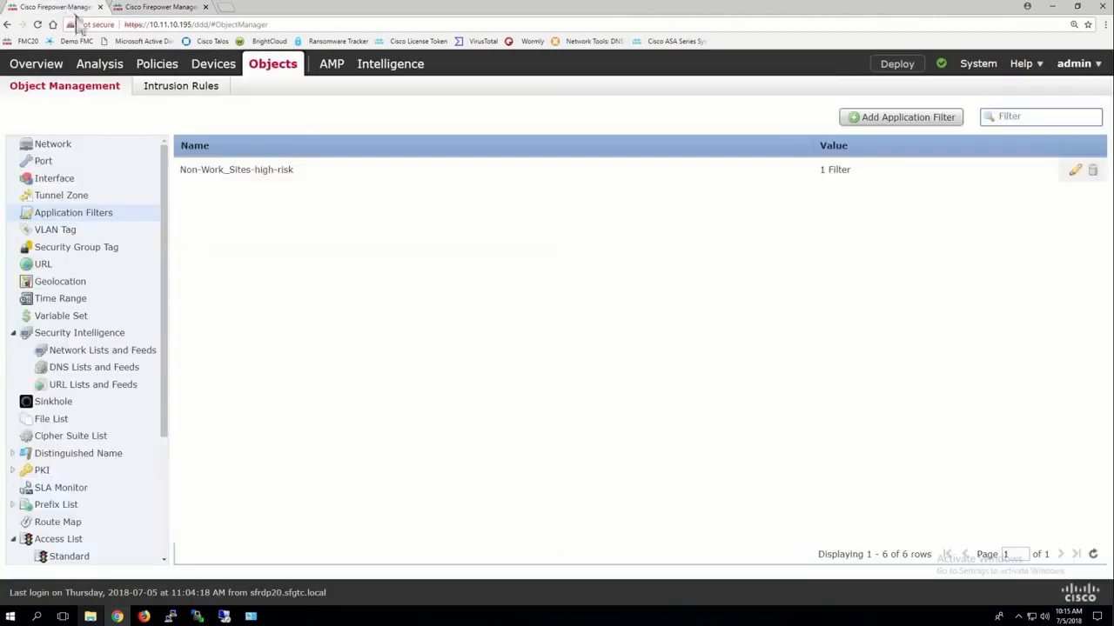
left_click(902, 122)
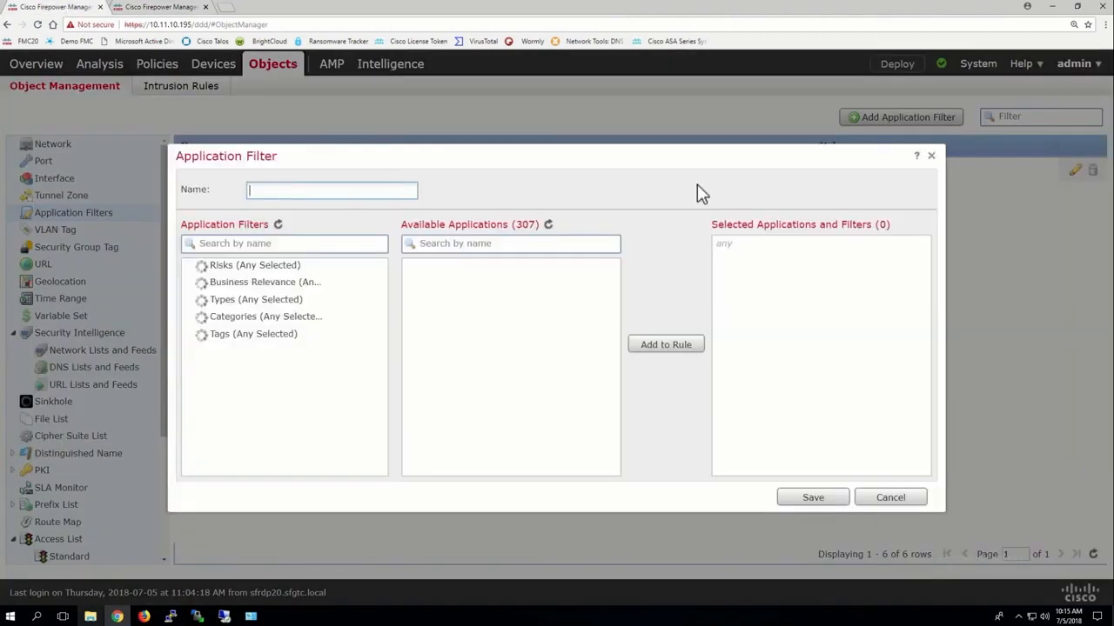
left_click(336, 190)
type("bl")
key("BackSpace")
key("BackSpace")
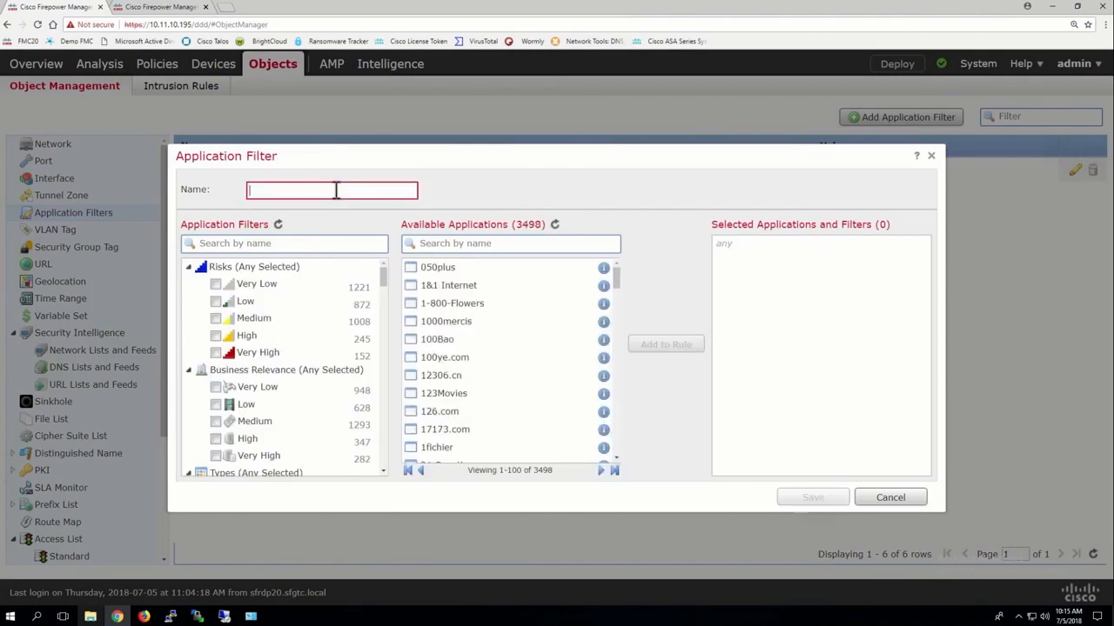
type("Reseme")
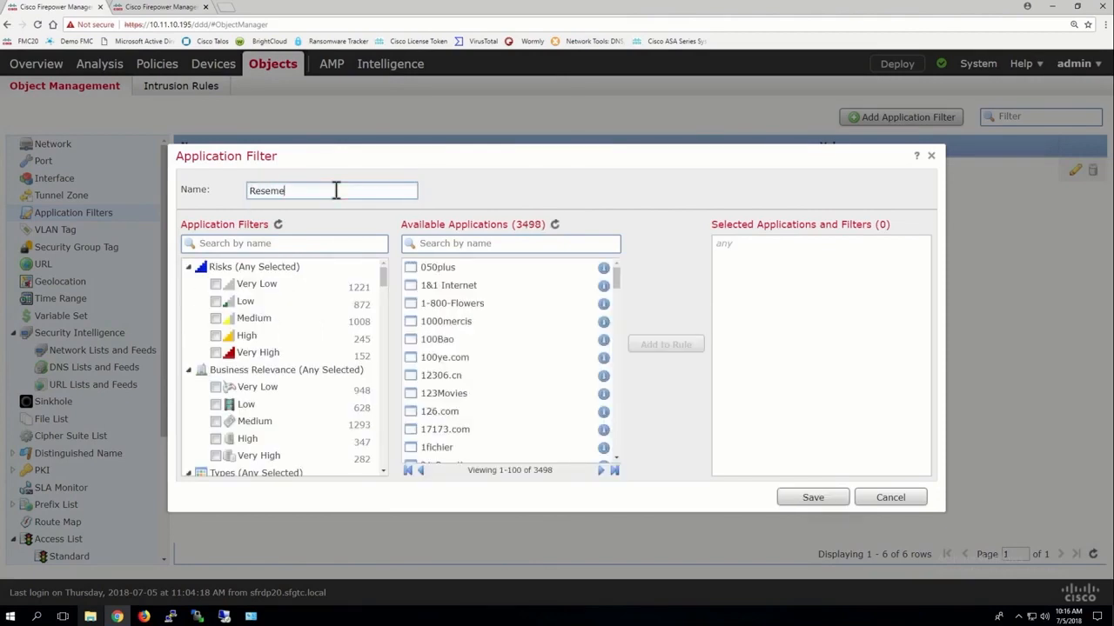
type("-sites")
left_click(283, 193)
key("BackSpace")
key("BackSpace")
type("um")
Search the available applications for linkedin, add LinkedIn Job Search to the Resume-sites filter, and discard the filter without saving.
left_click(462, 244)
type("linke")
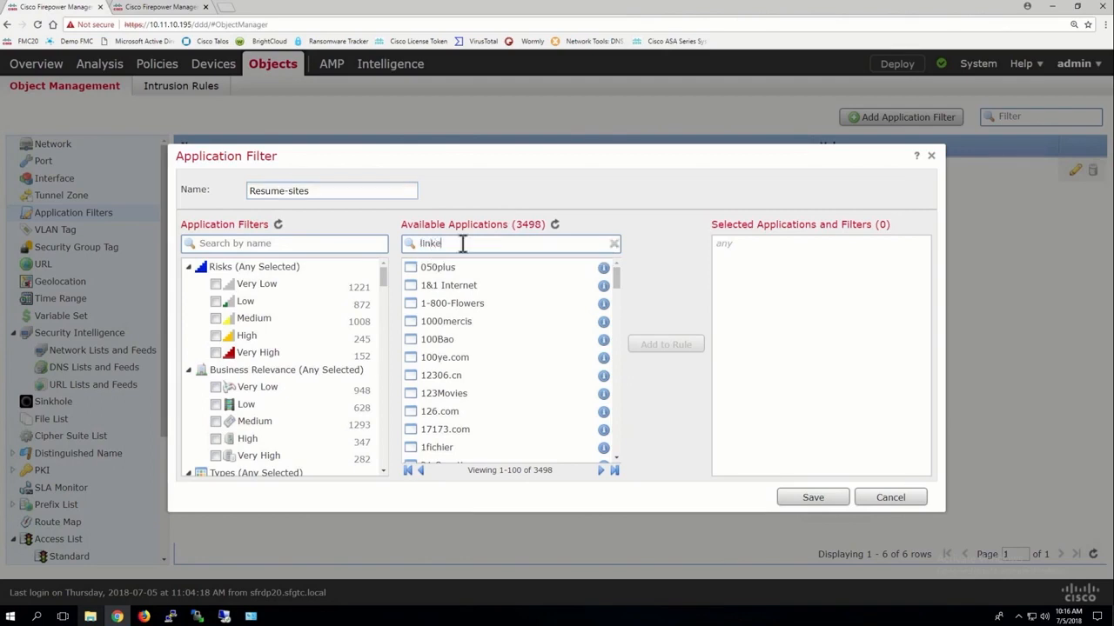
type("din")
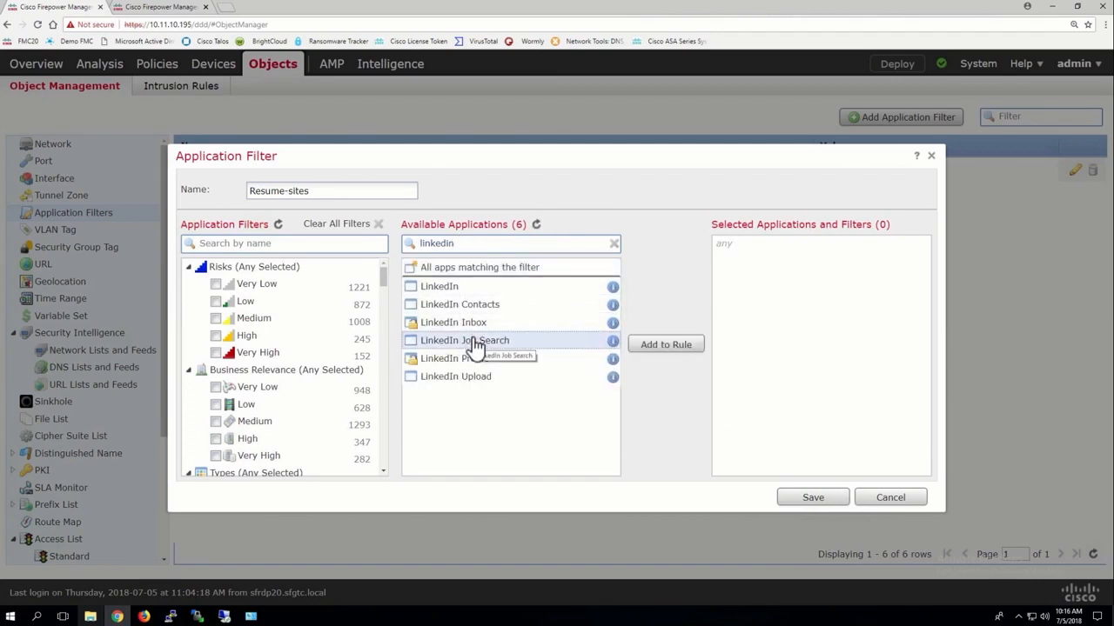
left_click(665, 347)
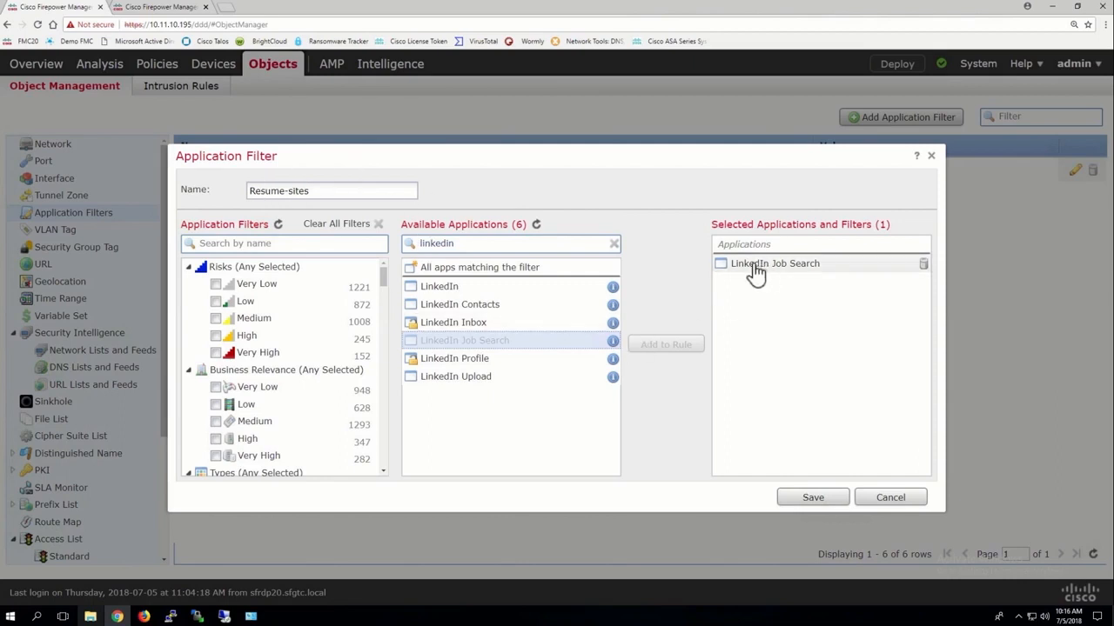
left_click(891, 499)
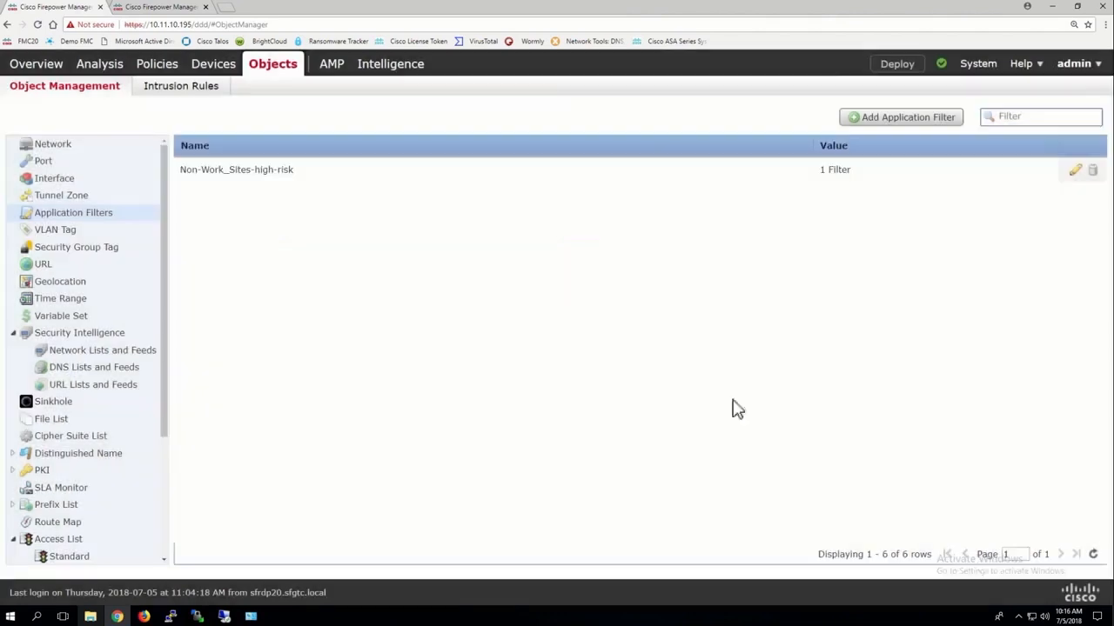
Look through the VLAN Tag and Security Group Tag object lists.
left_click(52, 233)
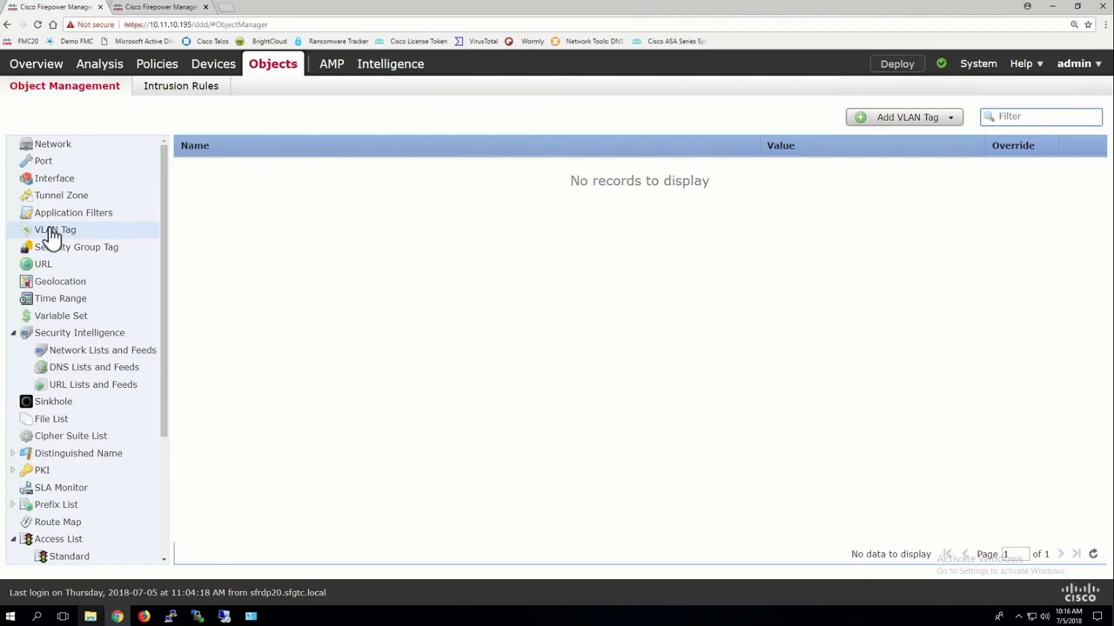
left_click(63, 249)
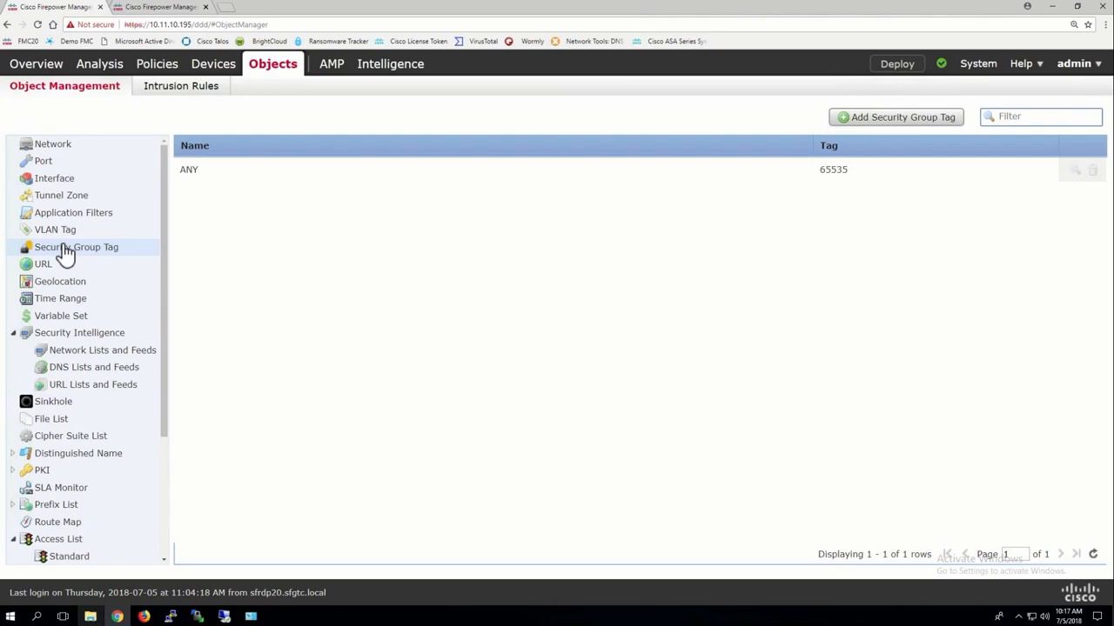
mouse_move(979, 74)
Start a new URL object in the object manager and name it Facebook.
left_click(40, 272)
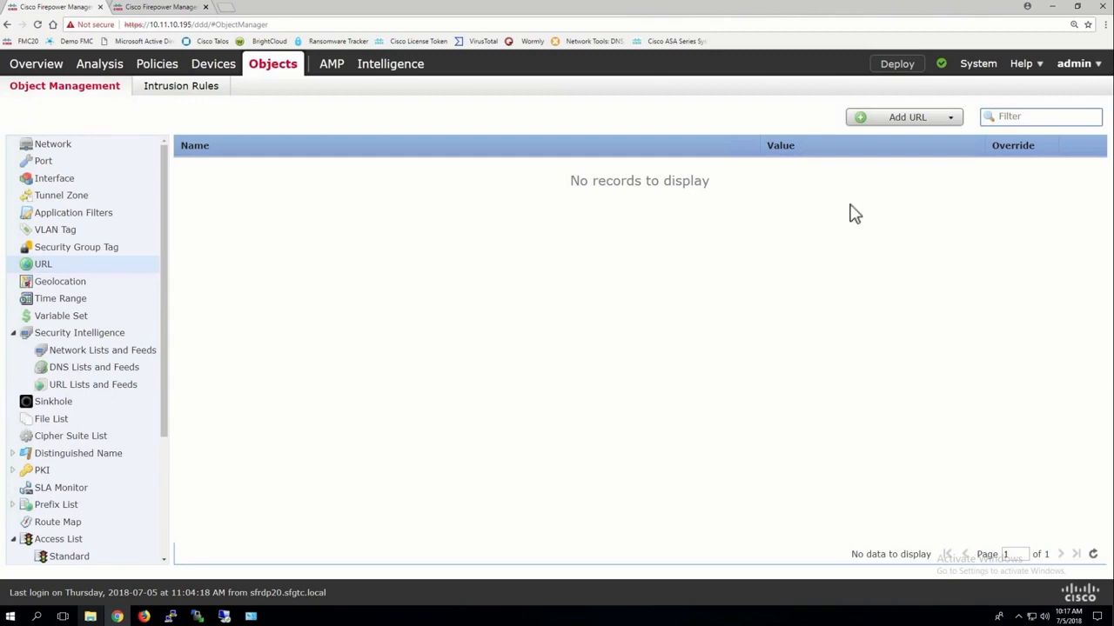
left_click(899, 126)
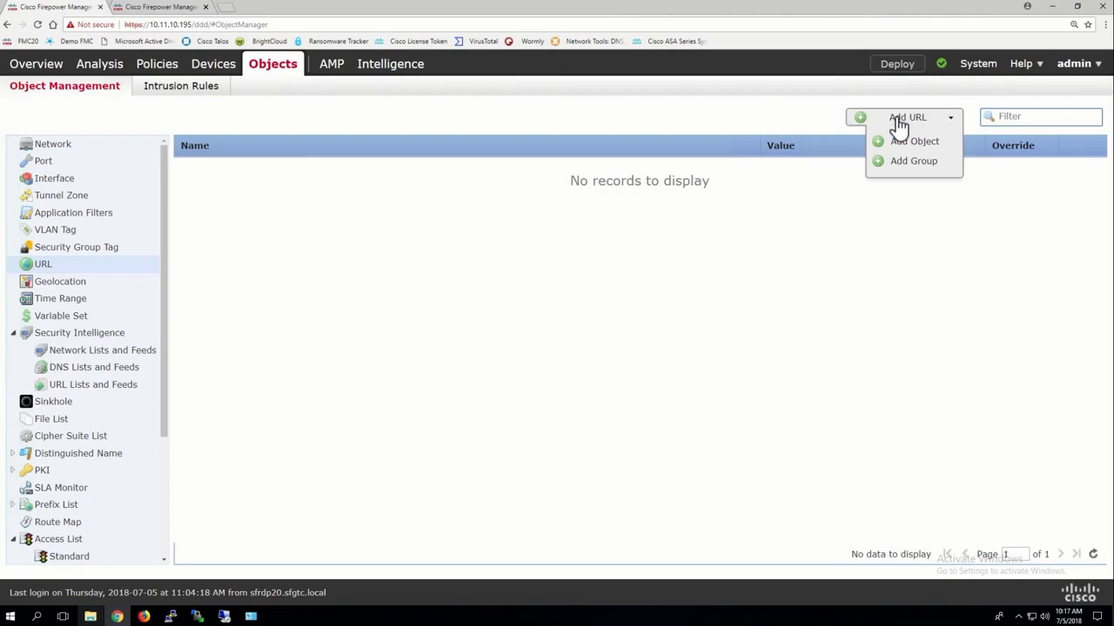
left_click(905, 143)
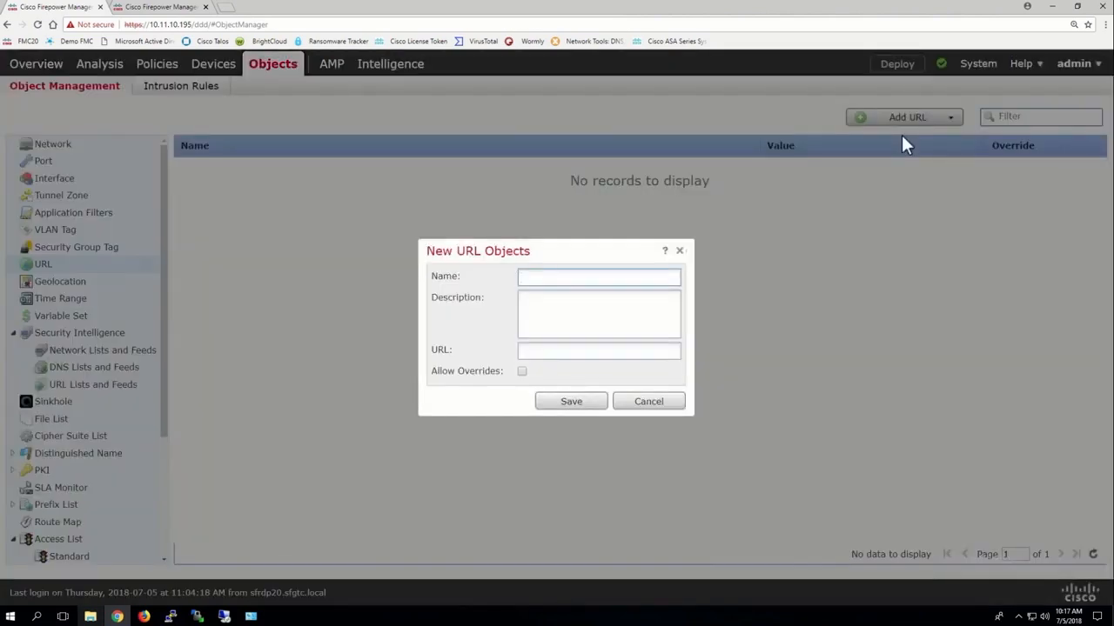
type("Facbook")
left_click(536, 280)
type("e")
Set the new object's URL to facebook.com and save the object.
left_click(538, 350)
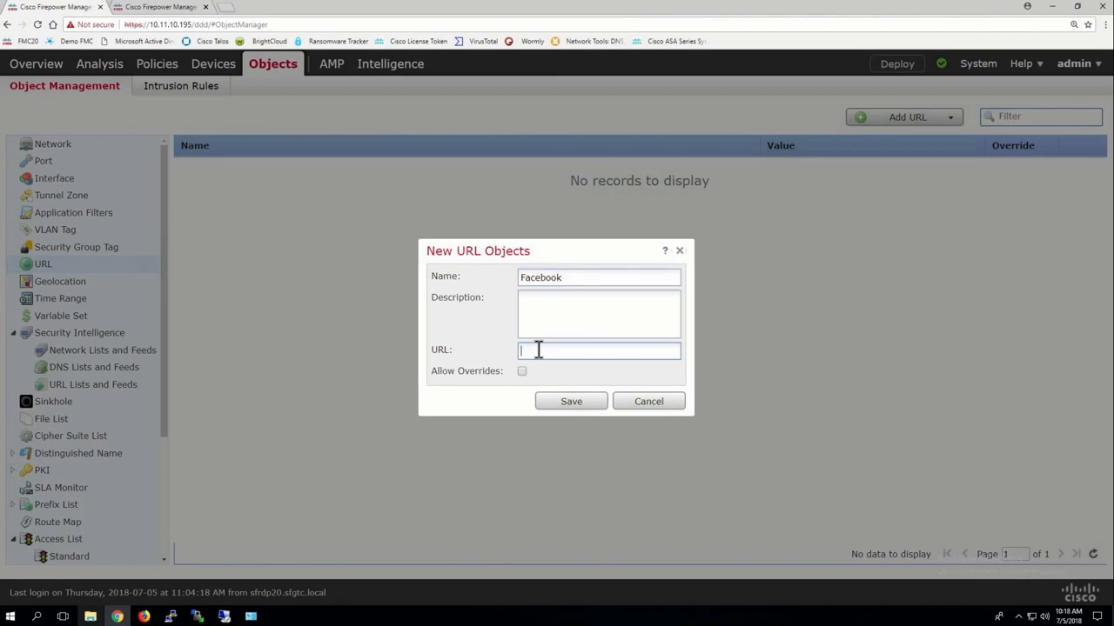
type("*facebook.com")
left_click_drag(567, 355, 545, 353)
type("ine")
key("BackSpace")
key("BackSpace")
type("gn")
key("BackSpace")
key("BackSpace")
key("BackSpace")
type("fi")
key("BackSpace")
type("acebook")
left_click(570, 402)
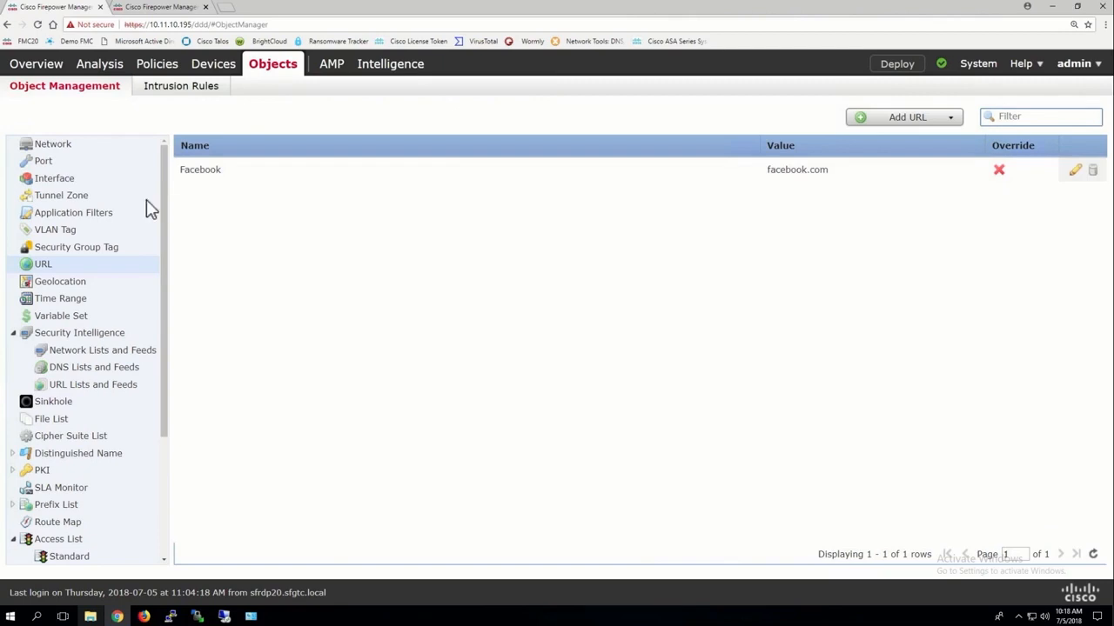
Return to the unsaved access control rule and add IT_Vlan to its destination networks.
left_click(154, 9)
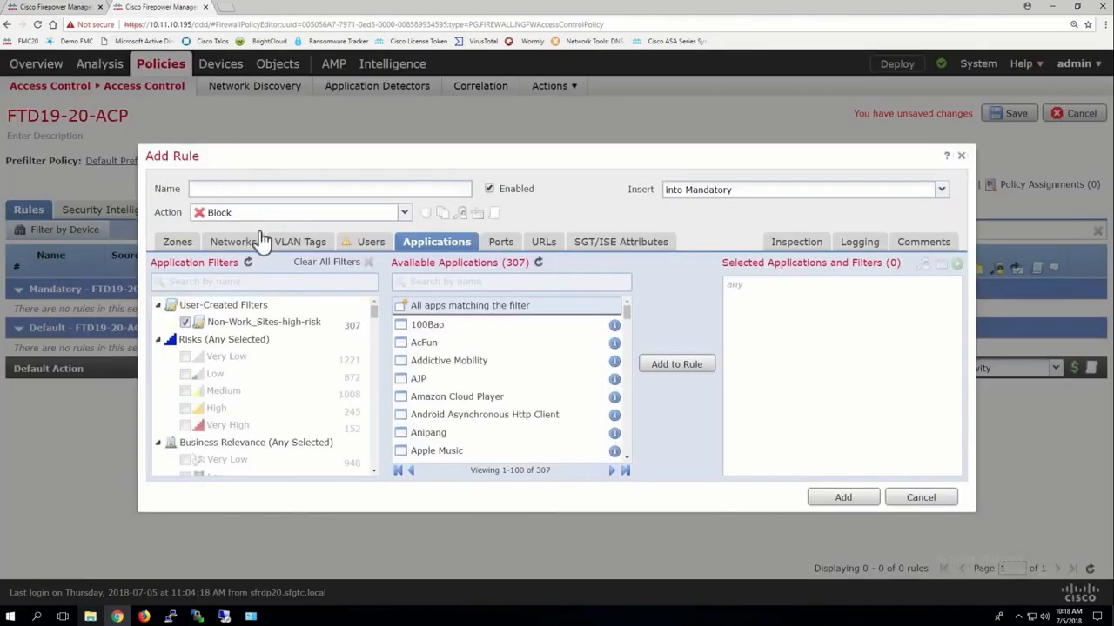
left_click(236, 244)
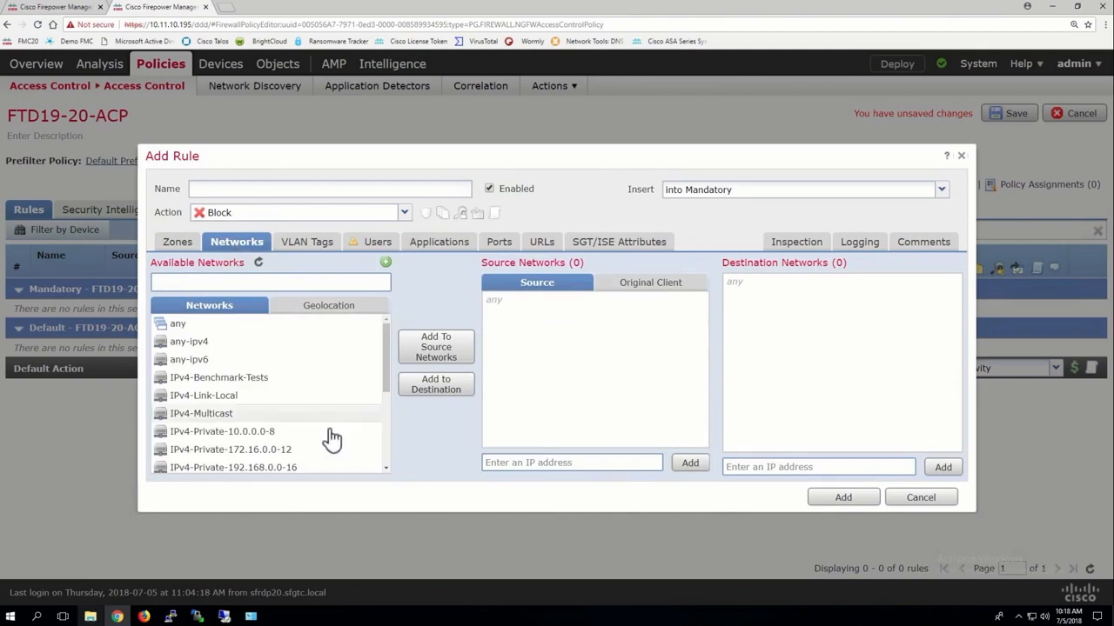
scroll(259, 407, "down", 3)
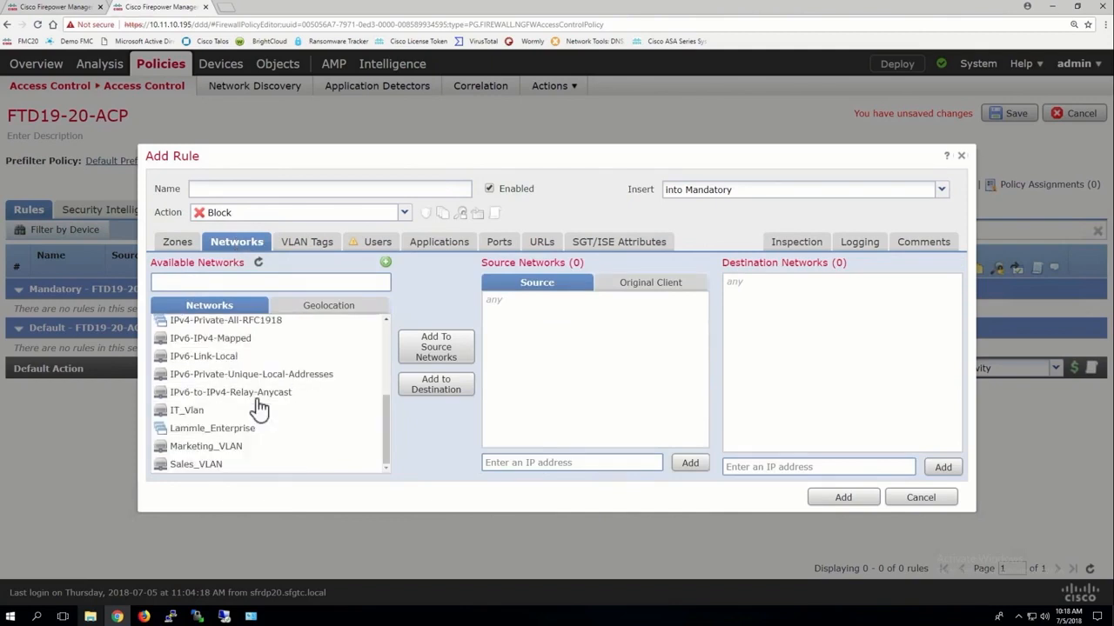
left_click(183, 411)
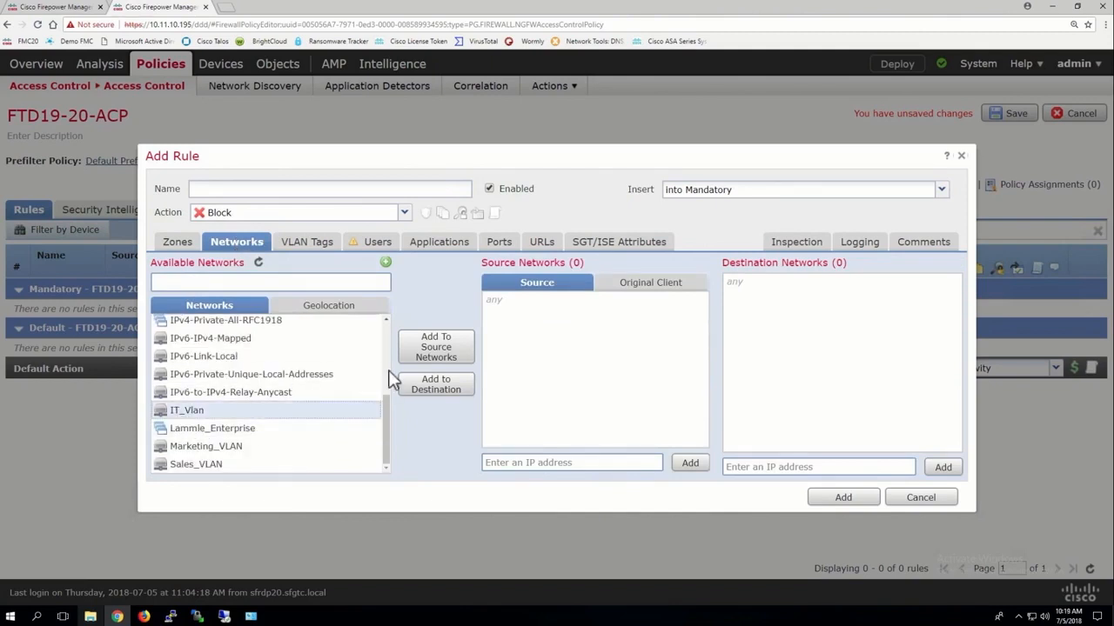
left_click(437, 388)
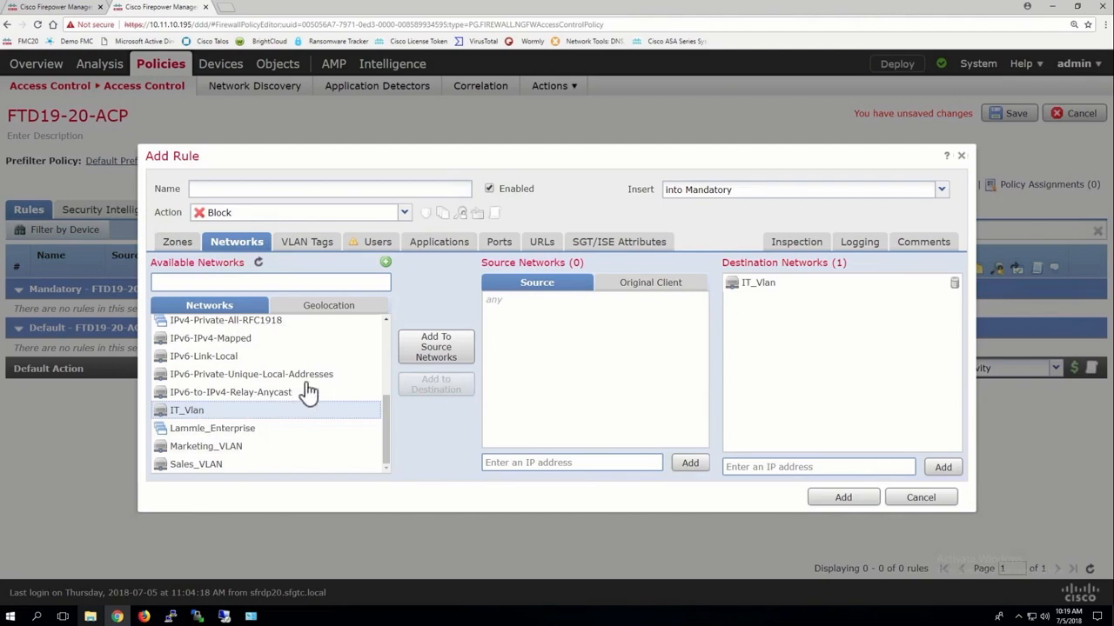
Create and save a network object named DMZ with the network 10.10.10.32/28 from within the access control rule.
left_click(386, 264)
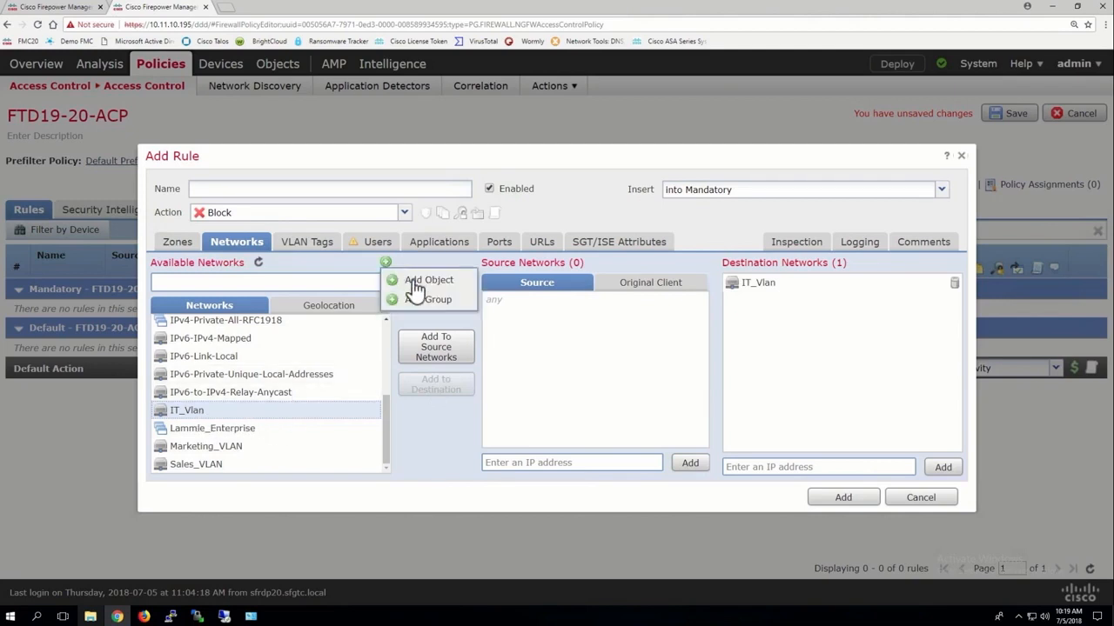
left_click(418, 280)
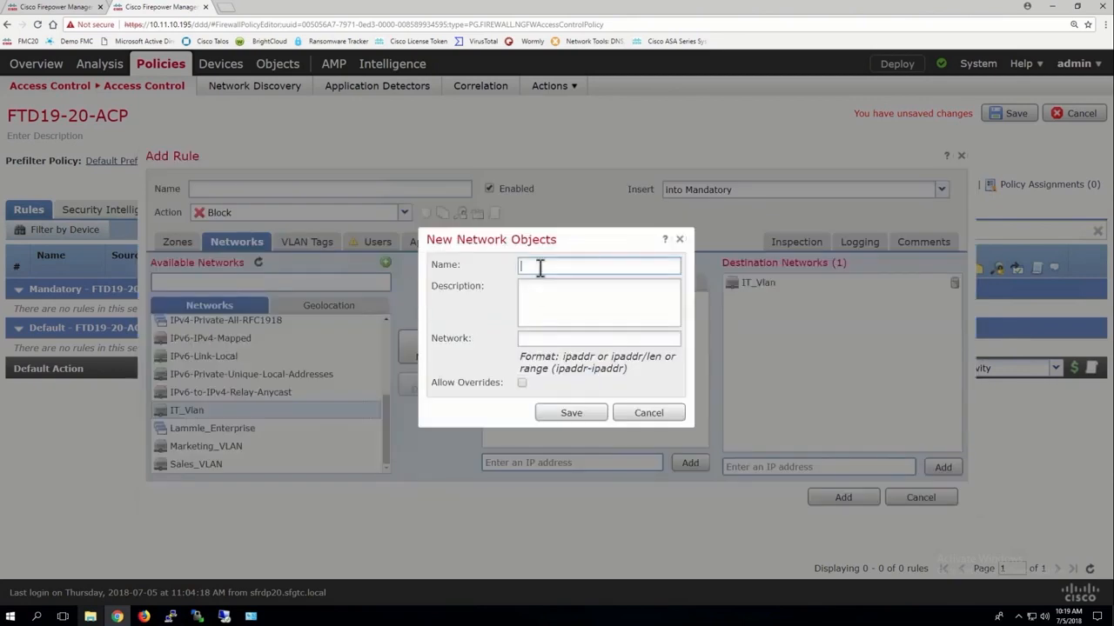
type("DMZ")
left_click(526, 337)
type("10.10.10.32/28")
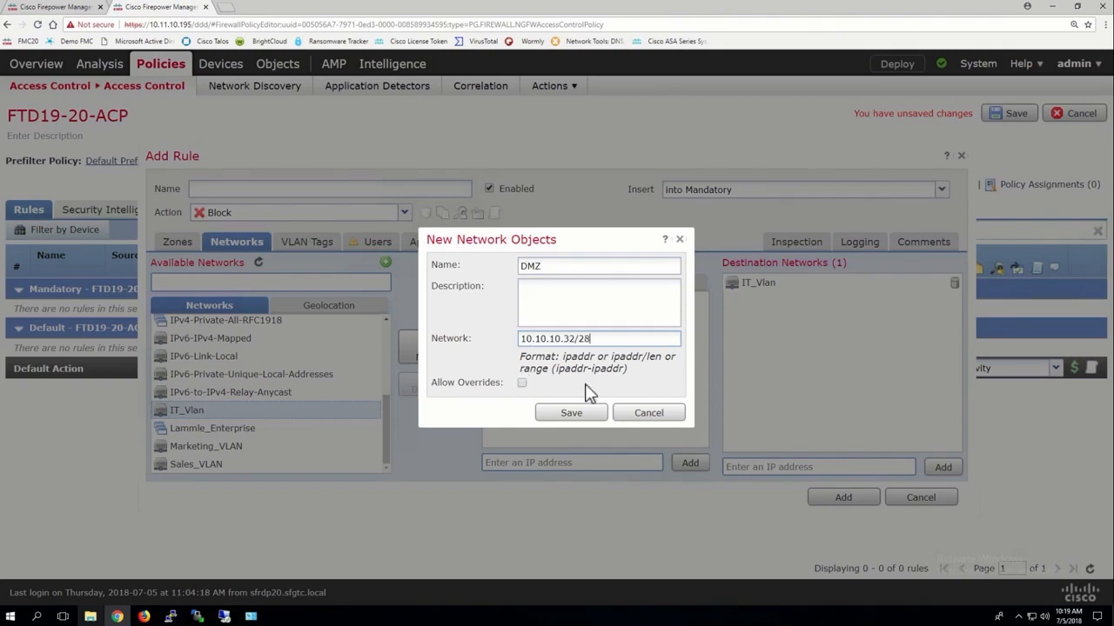
left_click(561, 414)
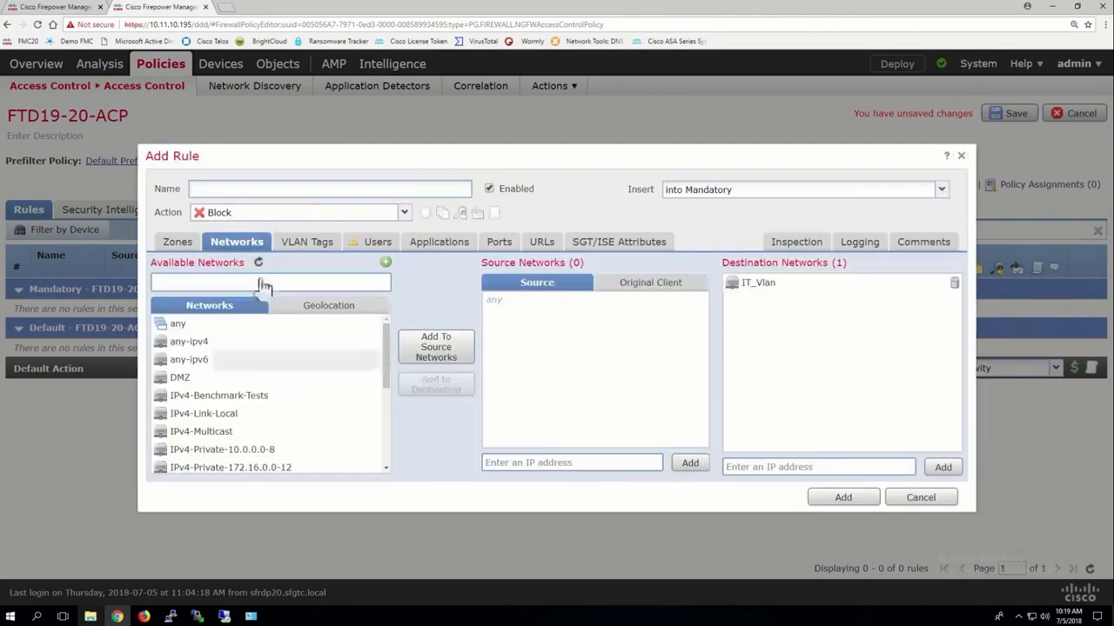
Add the DMZ object to the Lammle_Enterprise network group in the object manager and save the group.
left_click(60, 7)
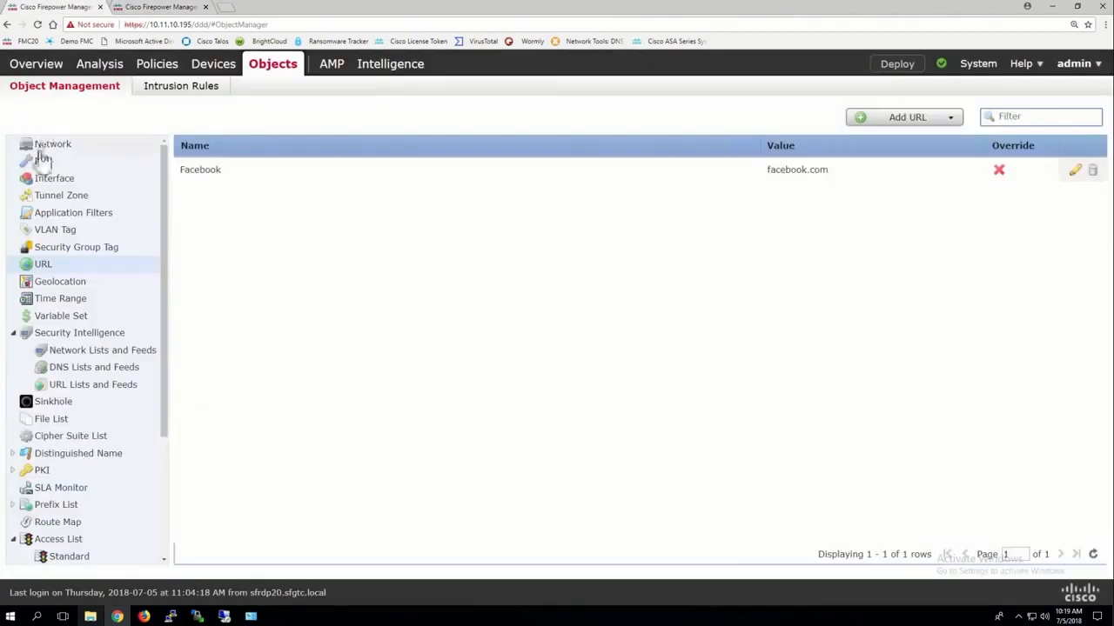
left_click(41, 148)
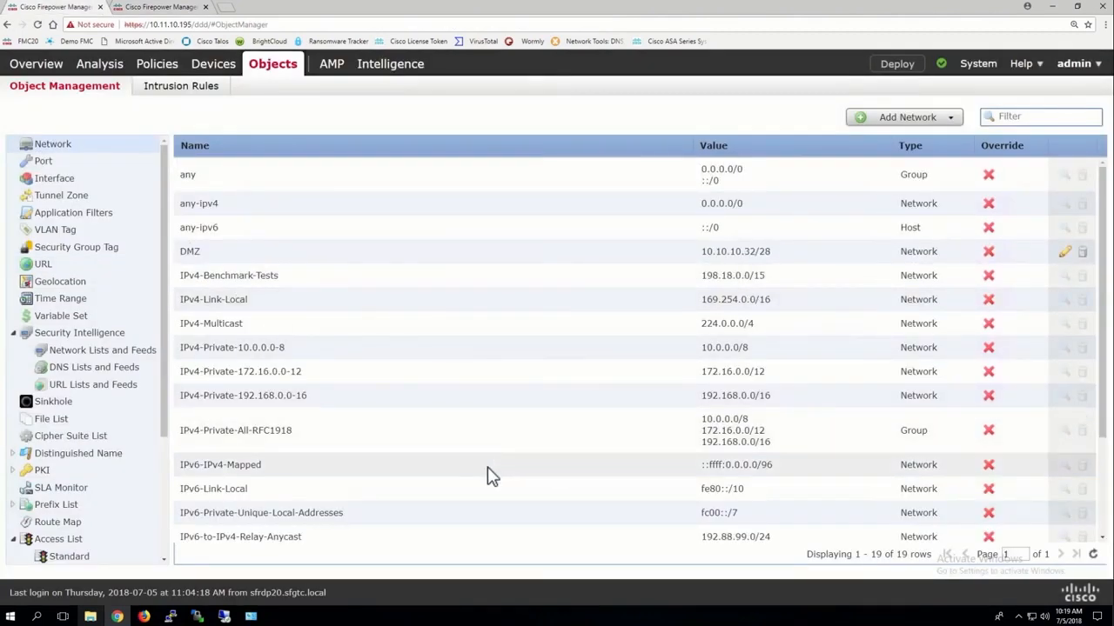
scroll(491, 476, "down", 3)
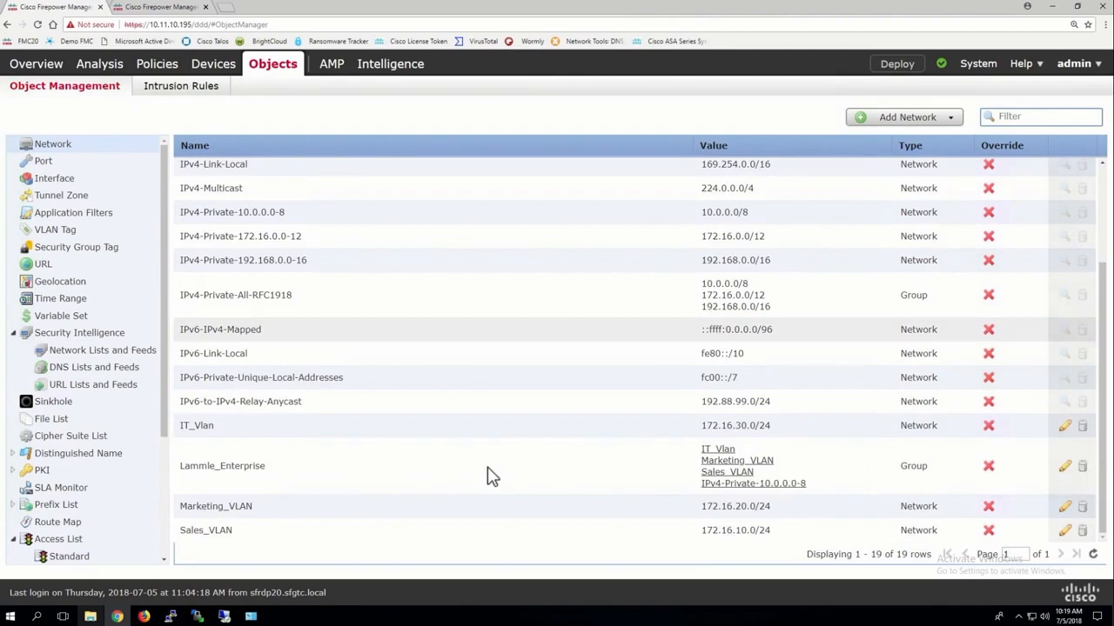
left_click(1066, 467)
left_click(384, 321)
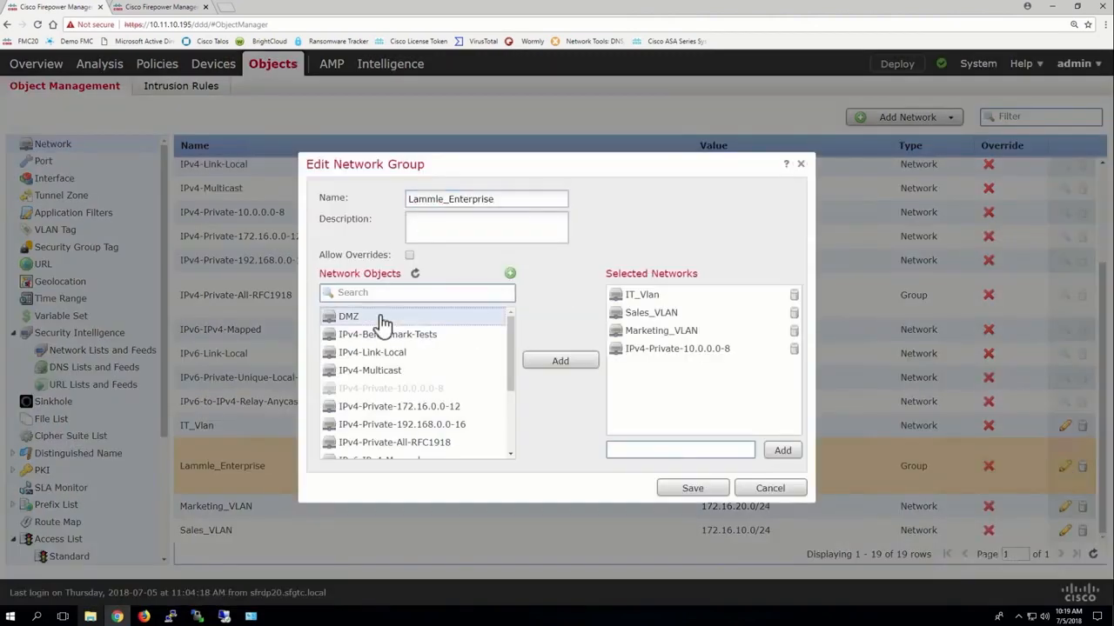
left_click(557, 362)
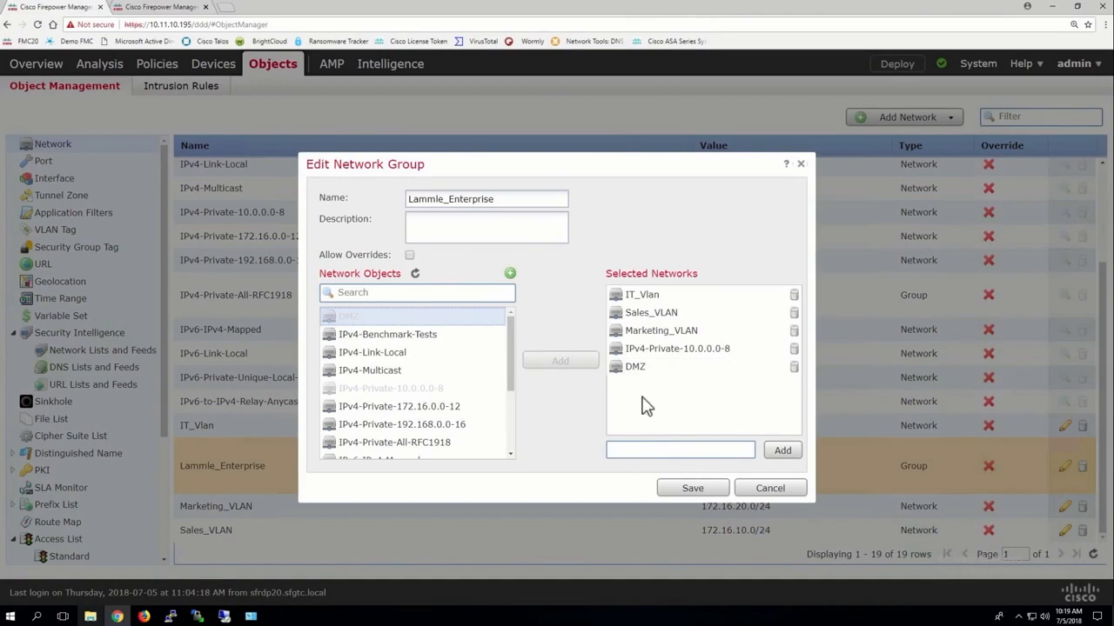
left_click(693, 488)
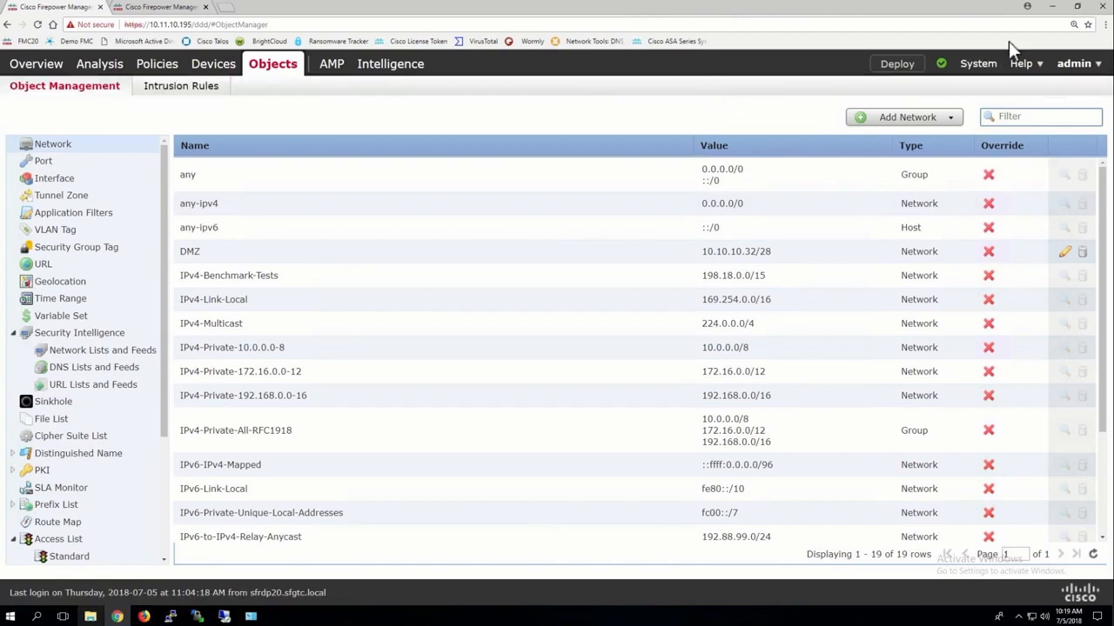
Try allowing overrides on the DMZ network object to inspect its override list, and discard the edit.
mouse_move(981, 74)
left_click(1066, 253)
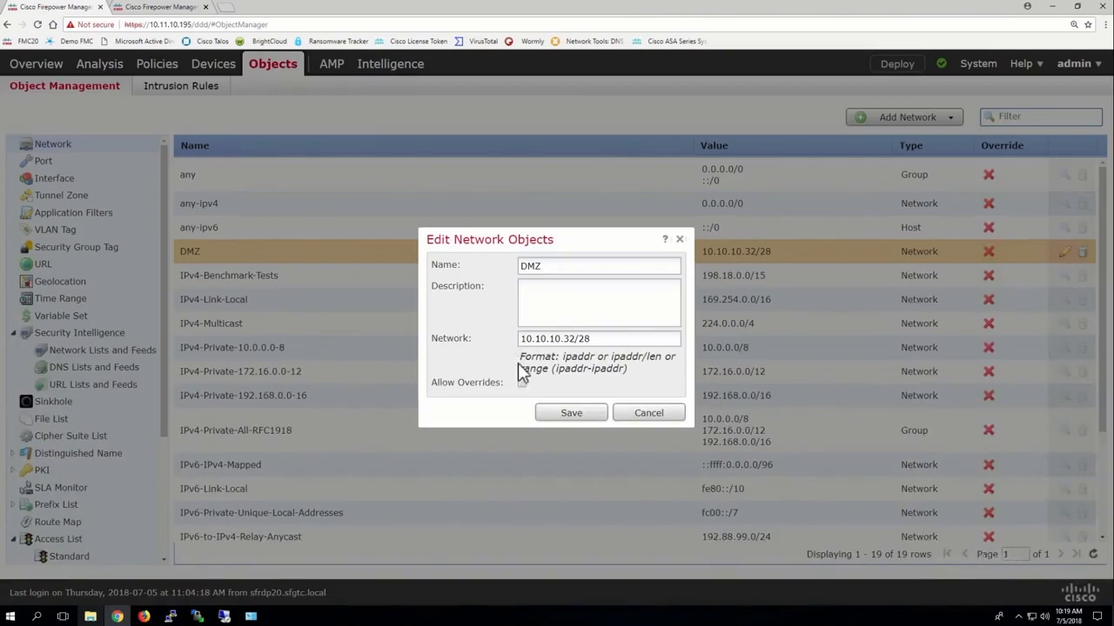
left_click(523, 384)
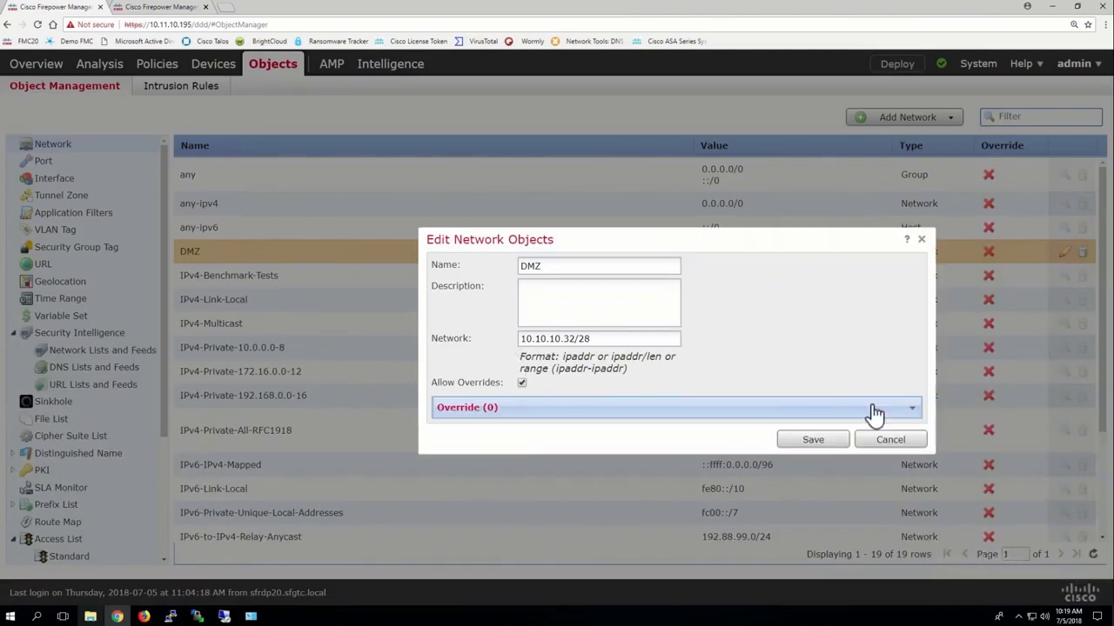
left_click(904, 409)
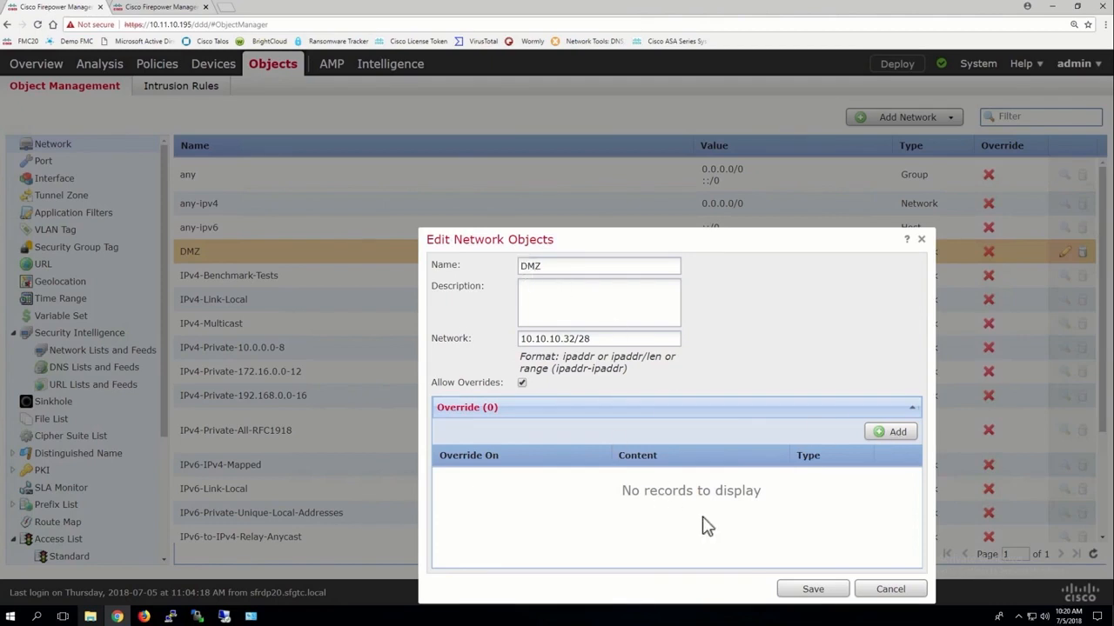
left_click(521, 383)
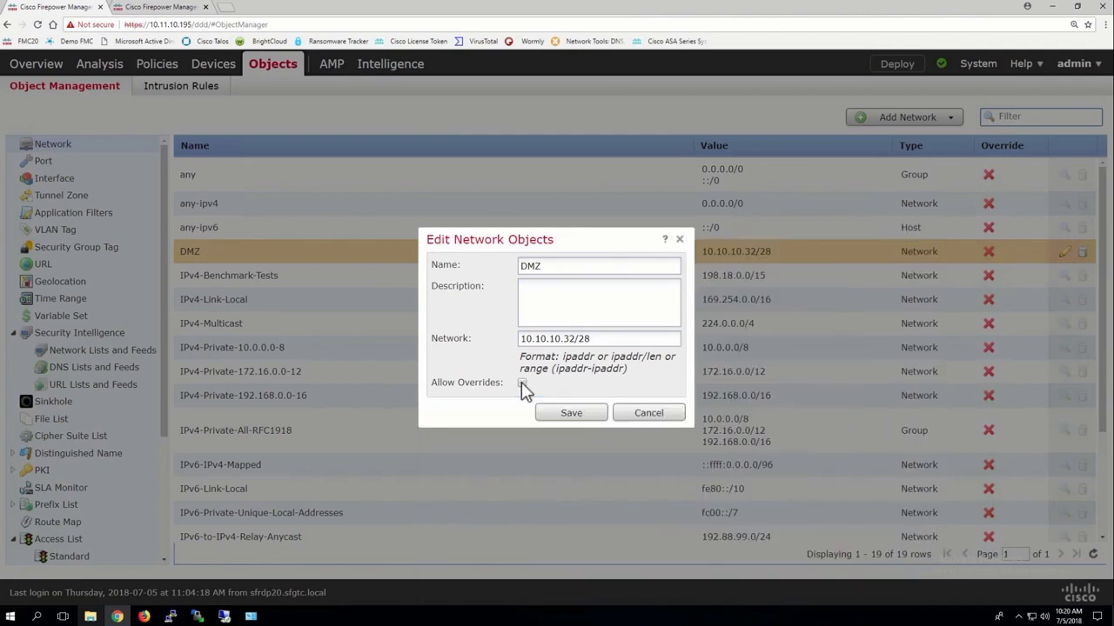
left_click(640, 415)
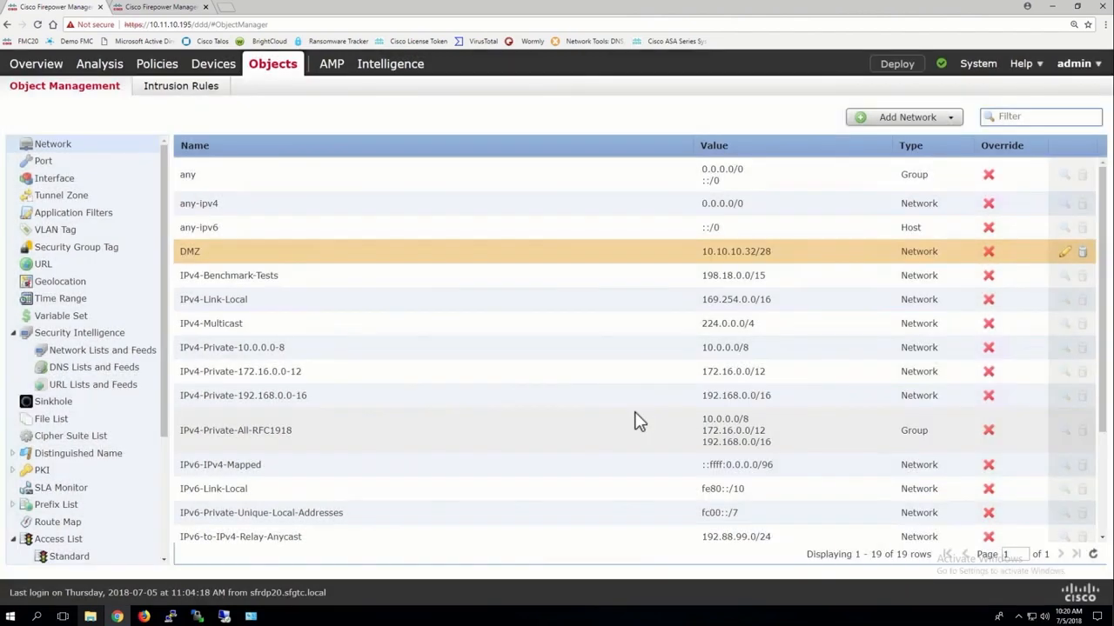